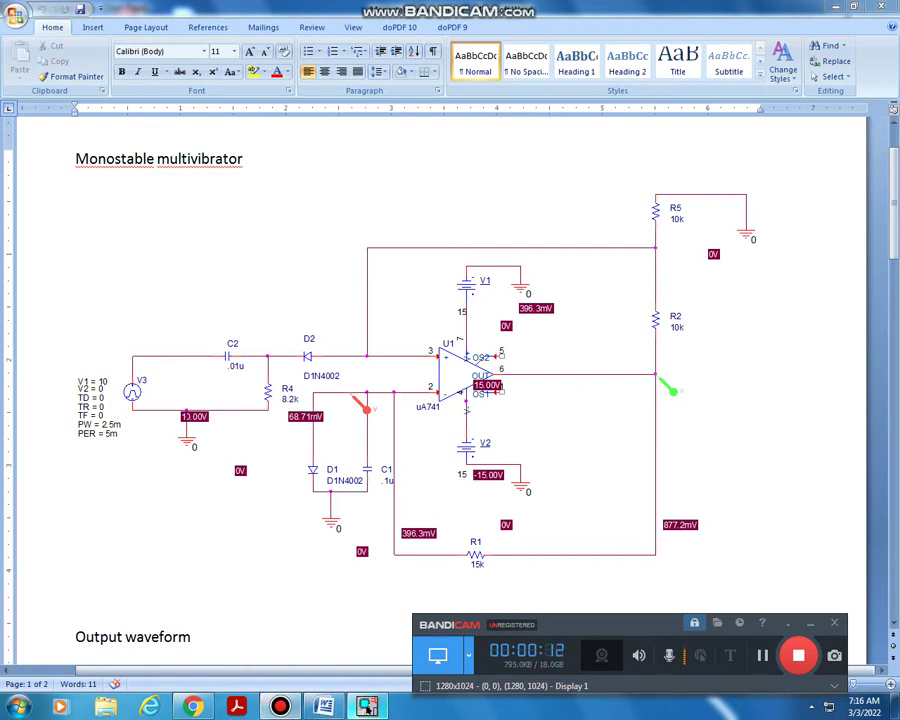
# Switch to OrCAD Capture and create a blank PSpice Analog or Mixed A/D project named "monostable" followed by the author's name.
pyautogui.click(366, 707)
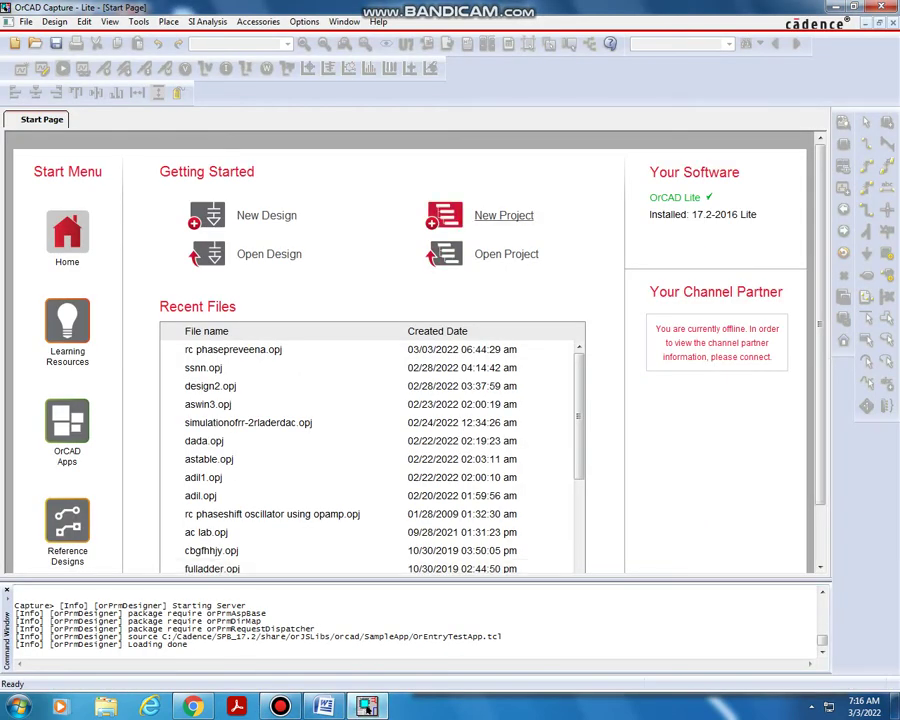
pyautogui.click(504, 215)
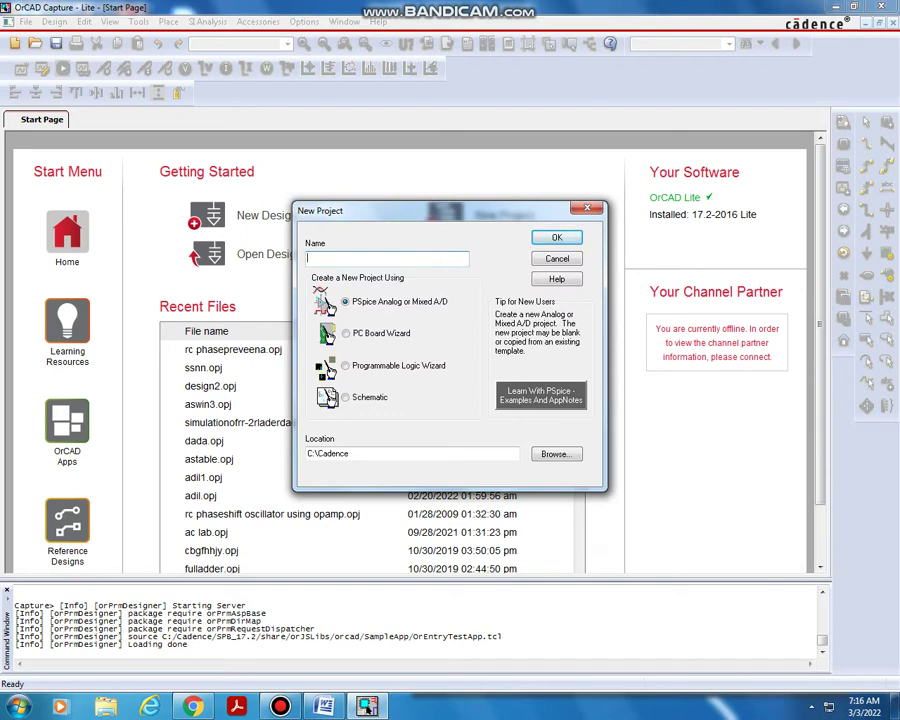
pyautogui.write('monostablepreveena')
pyautogui.press('Return')
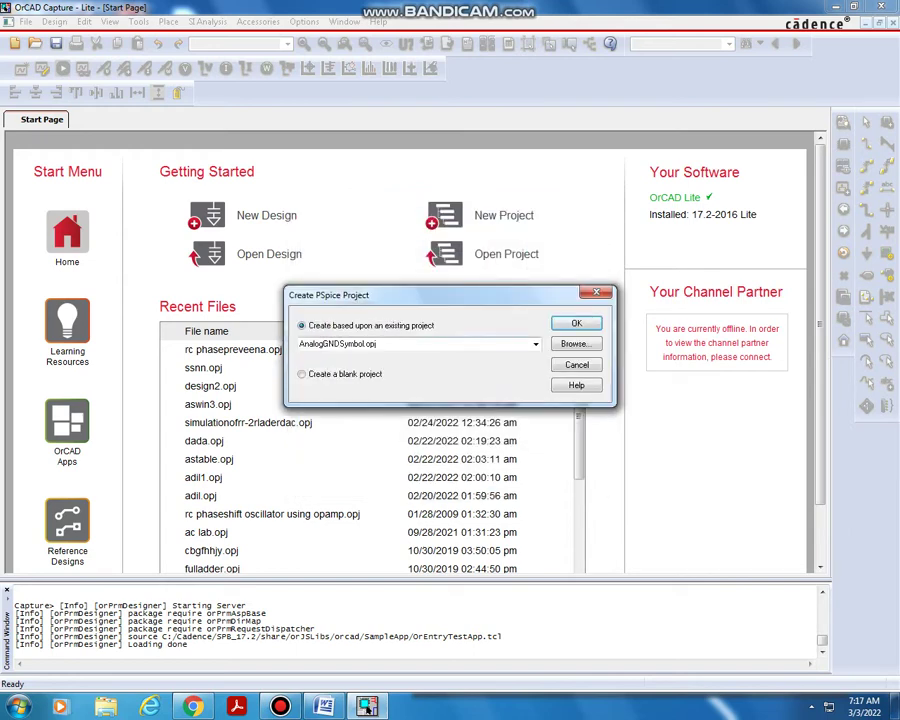
pyautogui.click(302, 374)
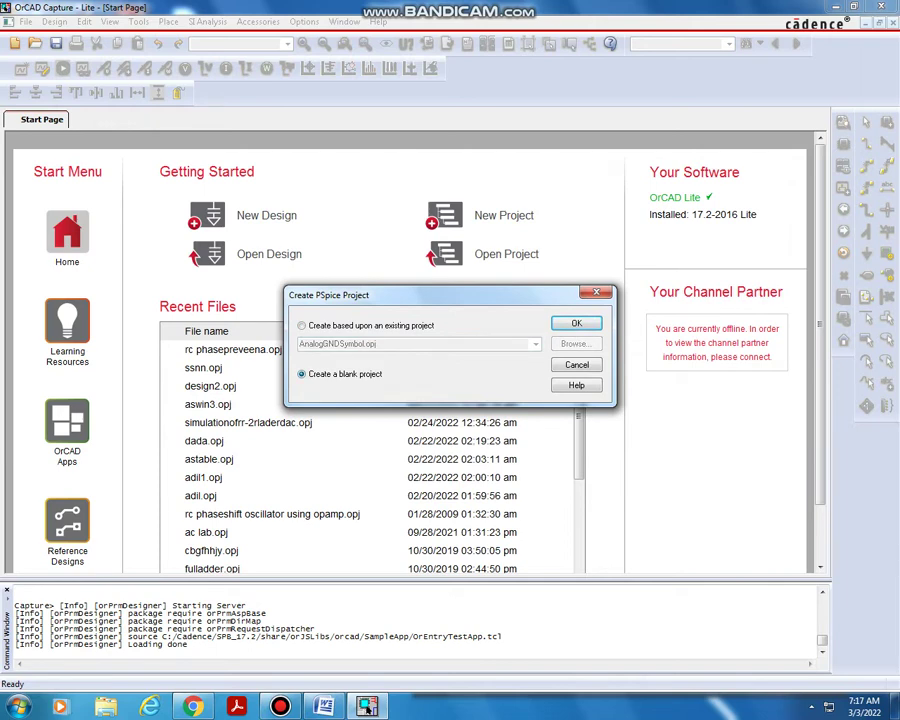
pyautogui.press('Return')
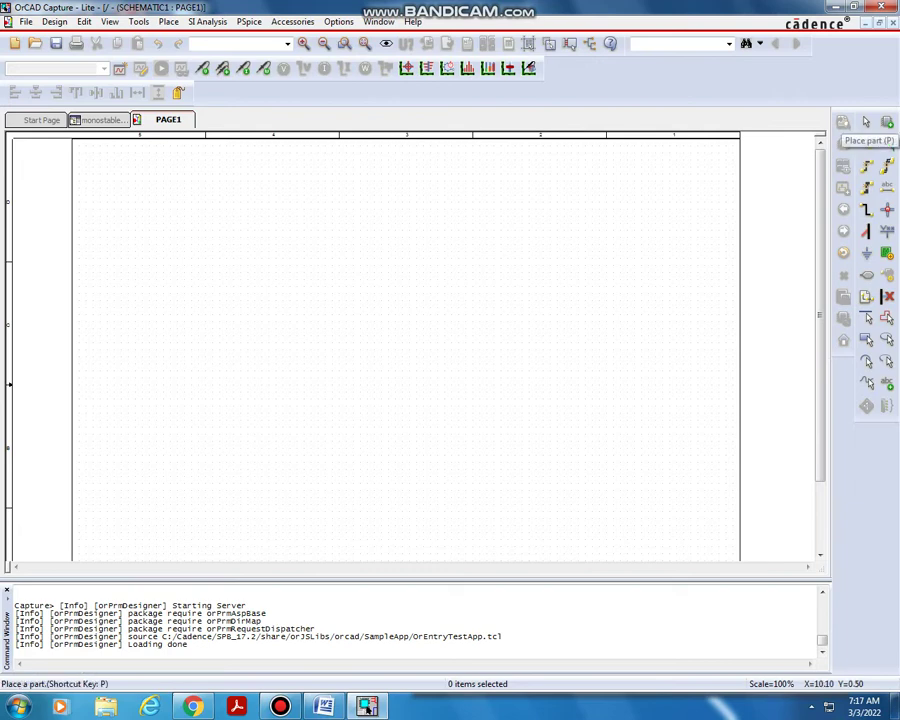
# Place a uA741 op-amp from the OPAMP library near the middle of the schematic page.
pyautogui.click(887, 122)
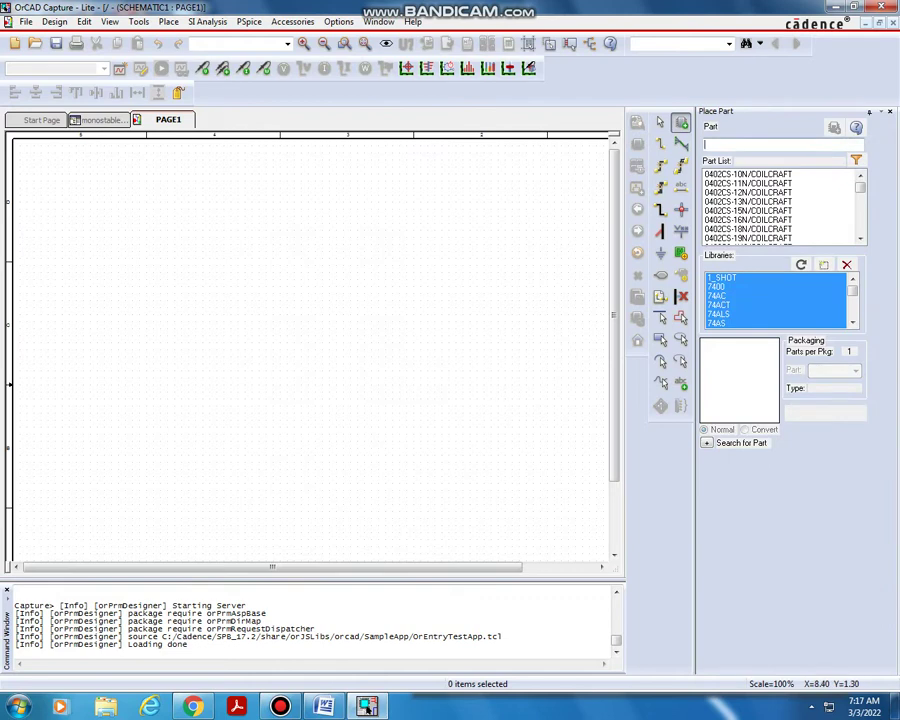
pyautogui.write('ua709')
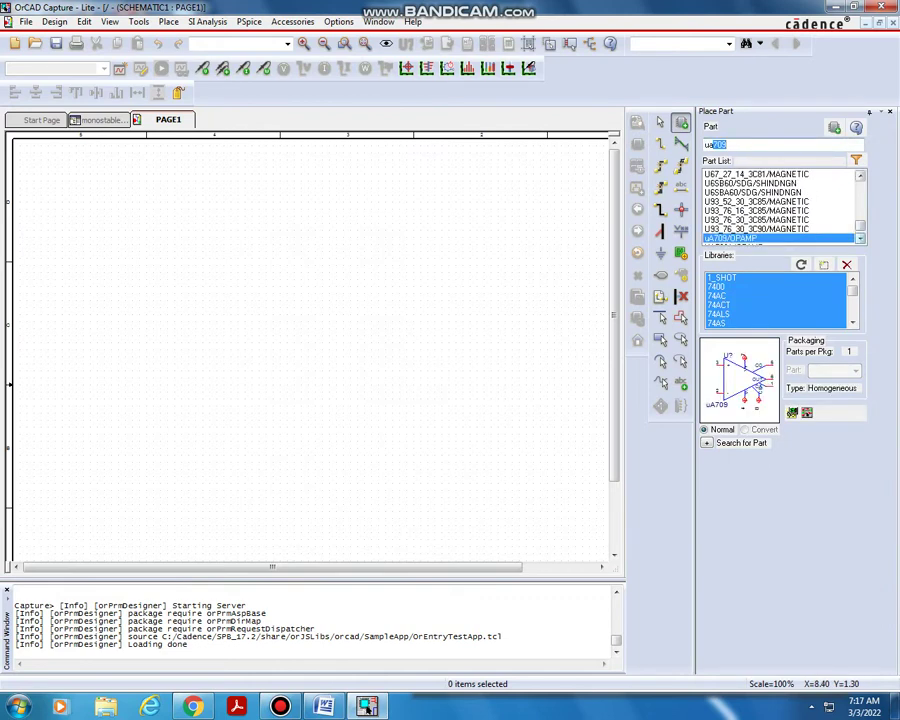
pyautogui.click(860, 238)
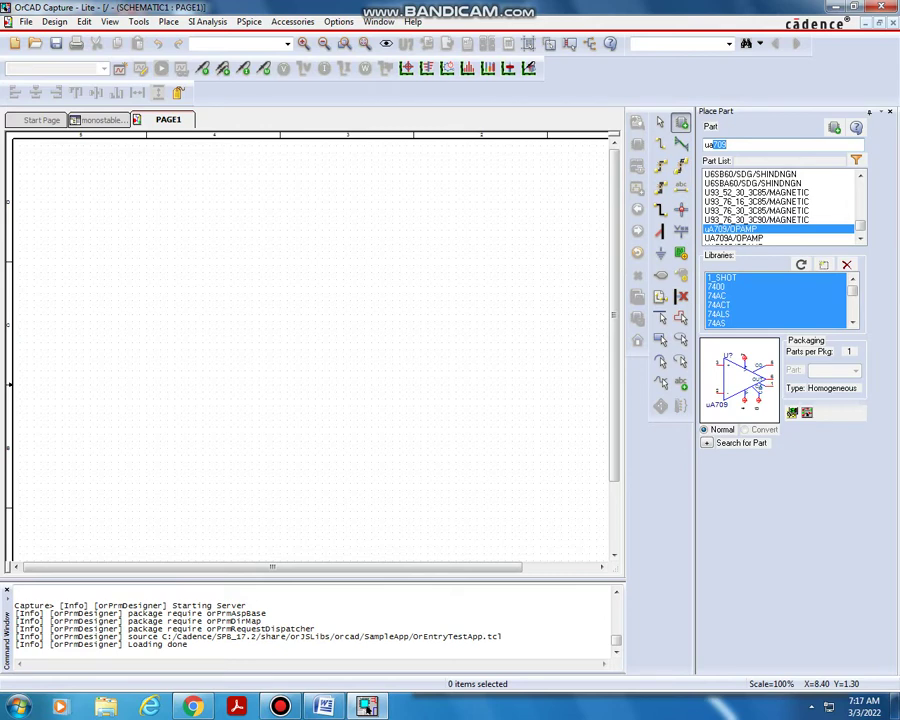
pyautogui.write('41')
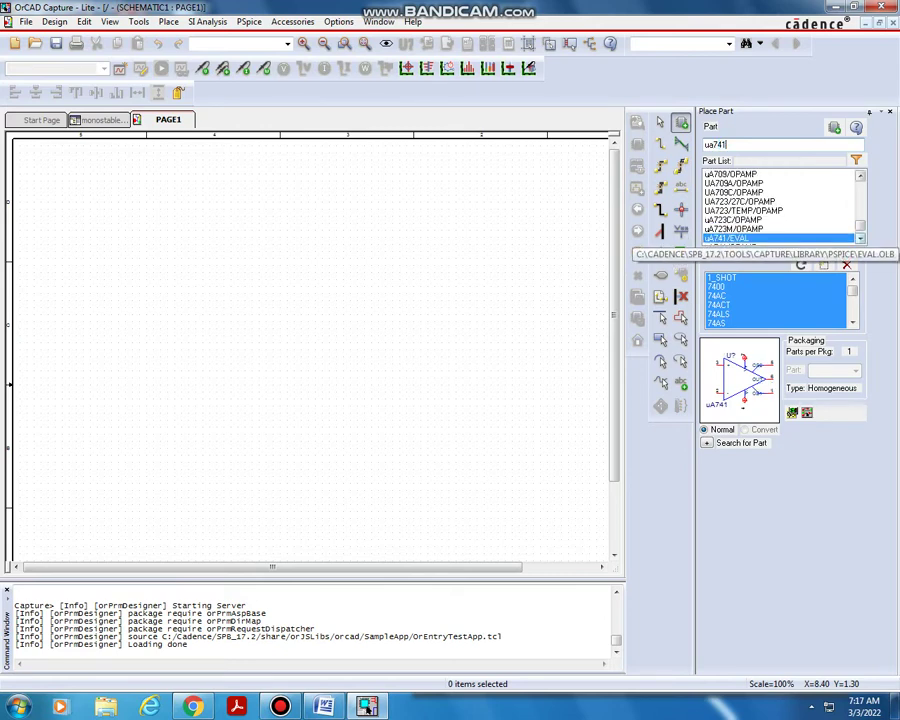
pyautogui.click(860, 239)
pyautogui.press('Return')
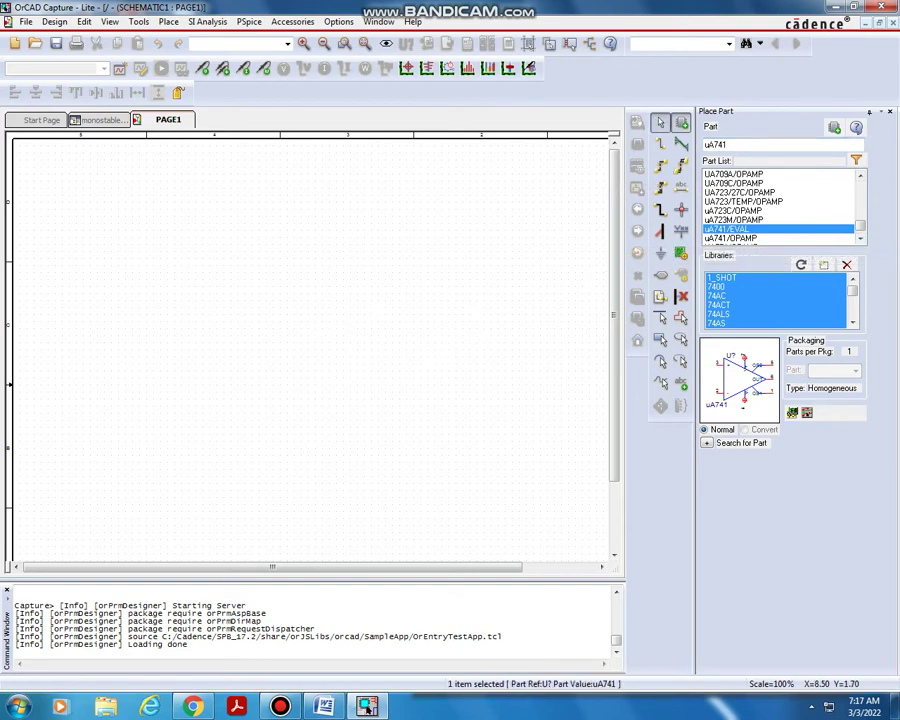
pyautogui.click(730, 238)
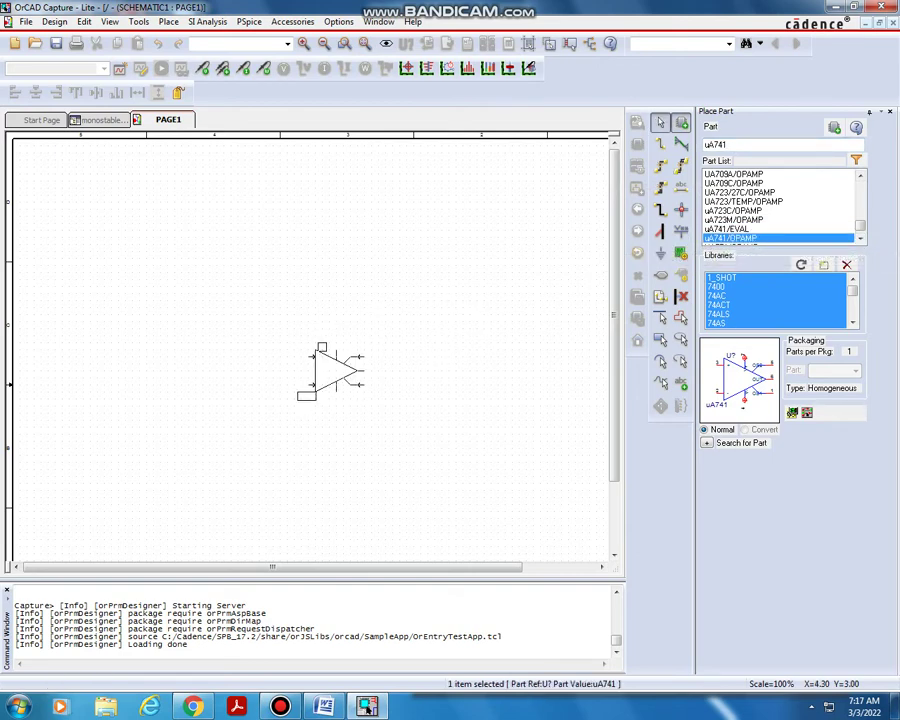
pyautogui.click(272, 318)
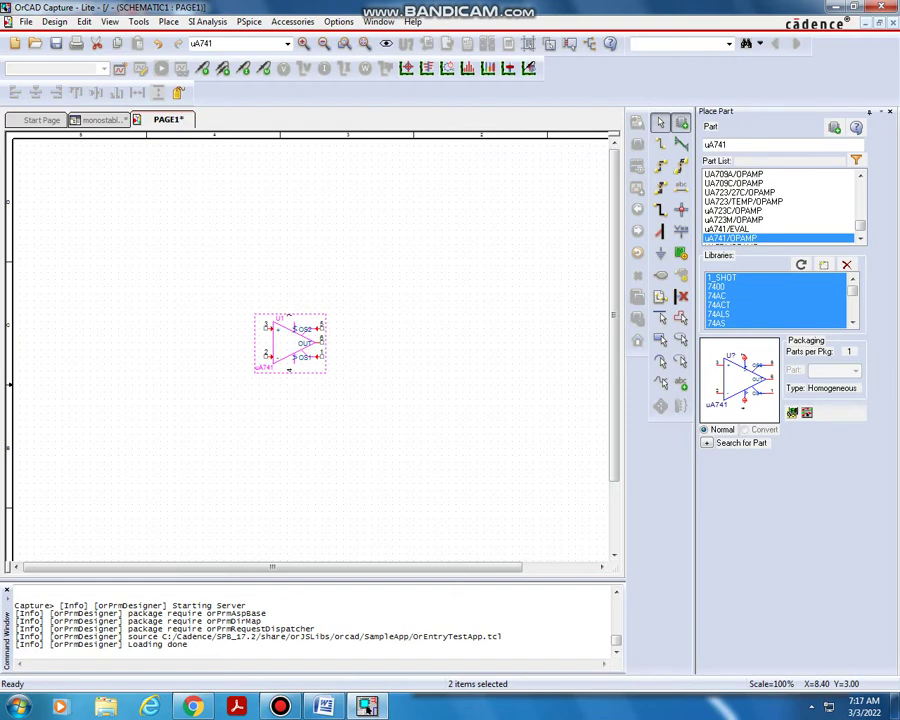
# Place four resistors from the ANALOG library: two above and right of the op-amp, one to its upper left and one below it.
pyautogui.write('pr')
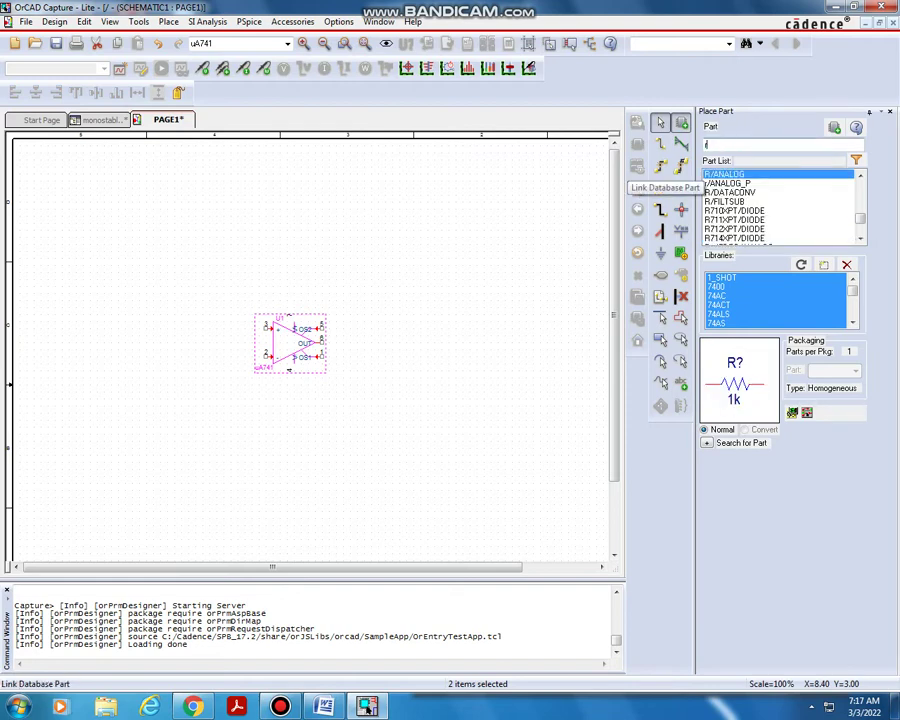
pyautogui.press('Return')
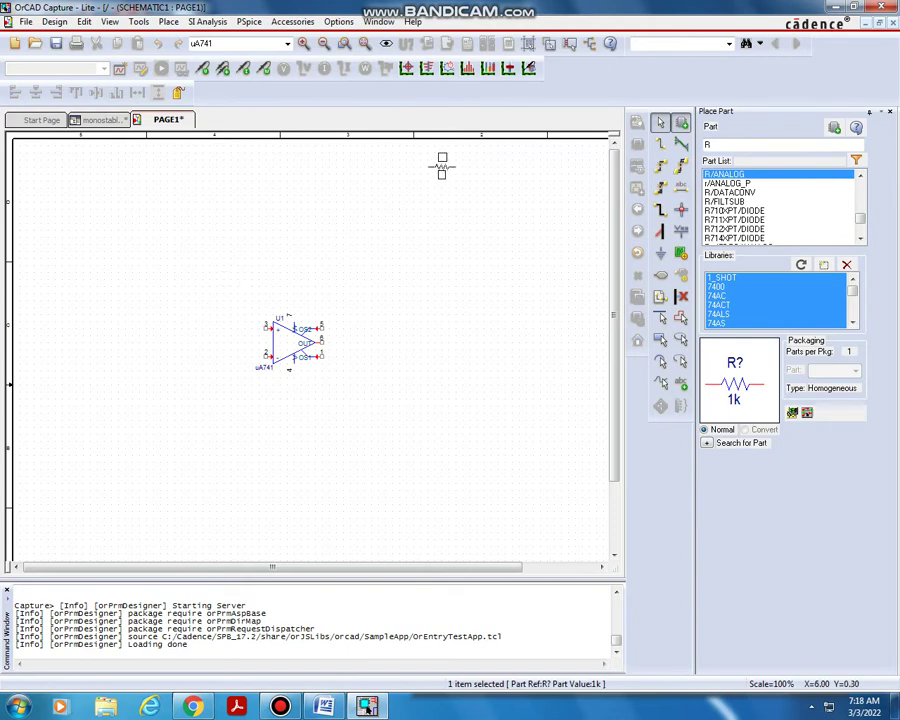
pyautogui.click(448, 173)
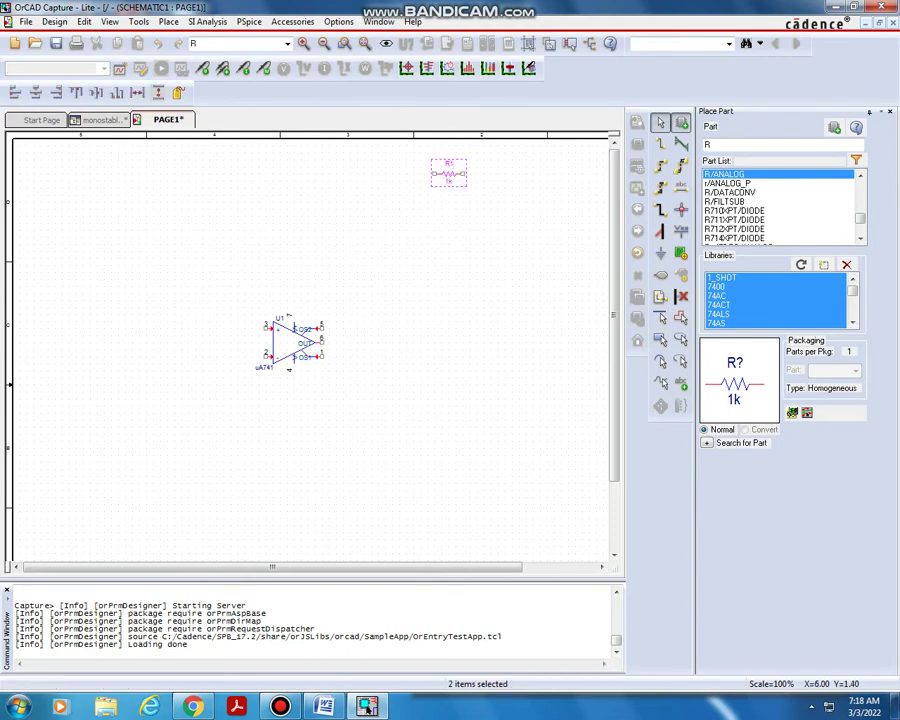
pyautogui.click(441, 243)
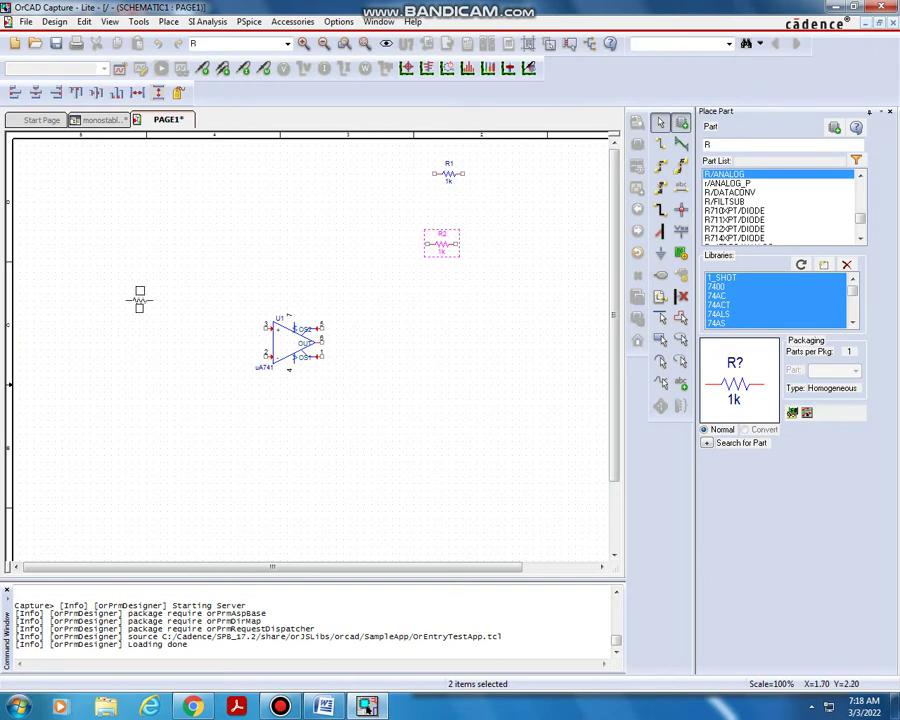
pyautogui.click(146, 278)
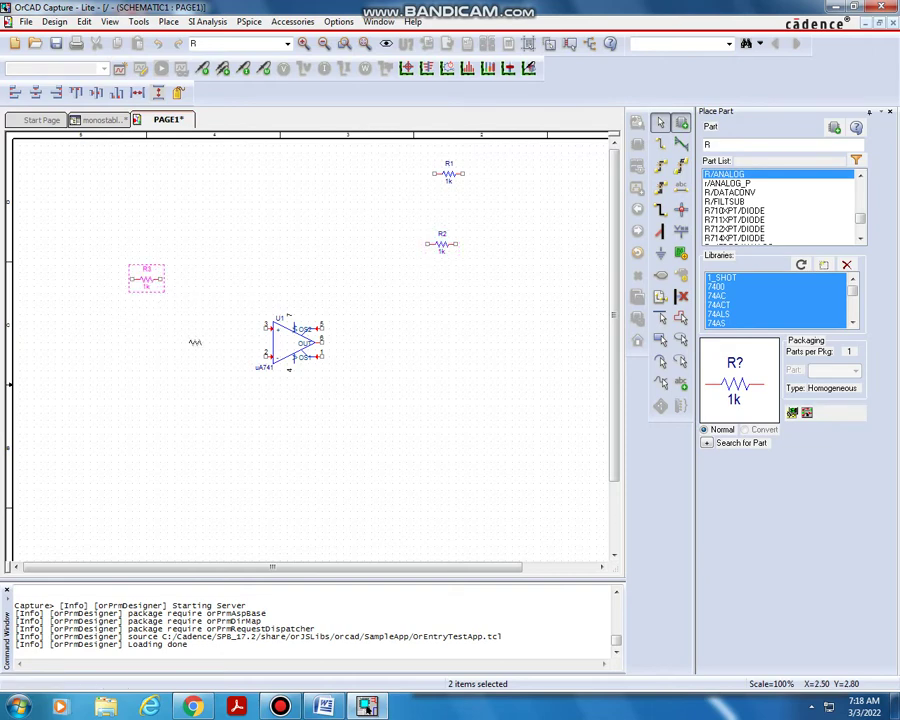
pyautogui.click(315, 468)
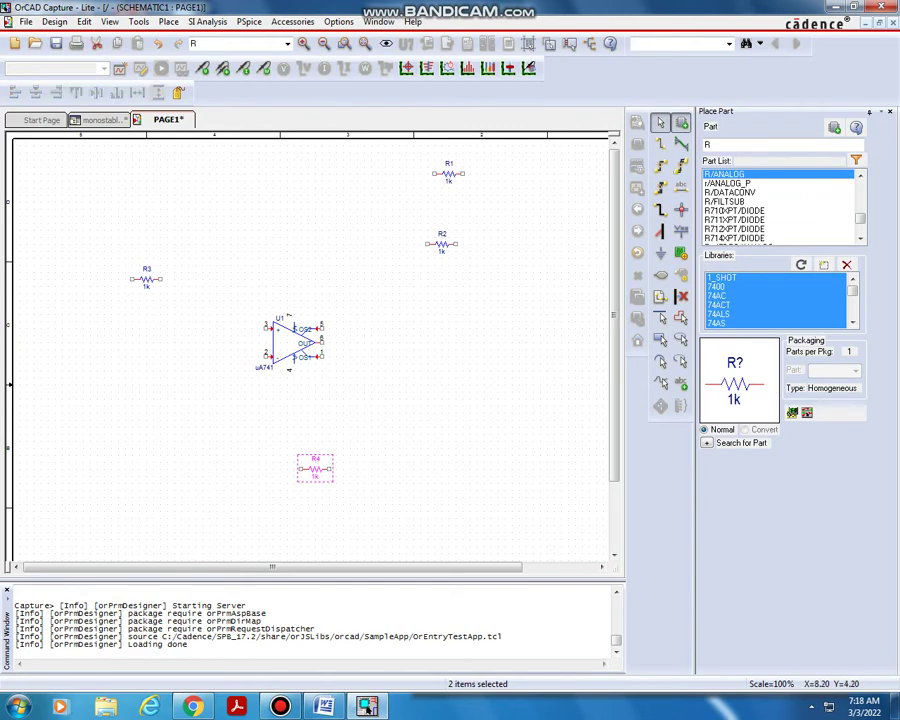
# Place two D1N4001 diodes from the DIODE library left of the op-amp, one slightly above its inputs and one below.
pyautogui.doubleClick(710, 145)
pyautogui.write('D')
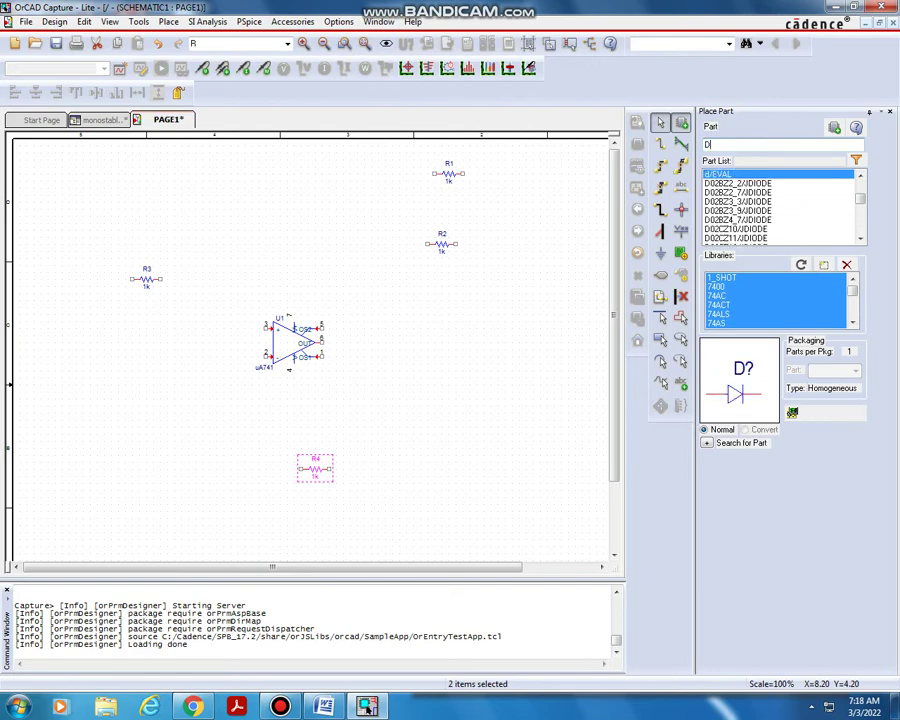
pyautogui.write('1n')
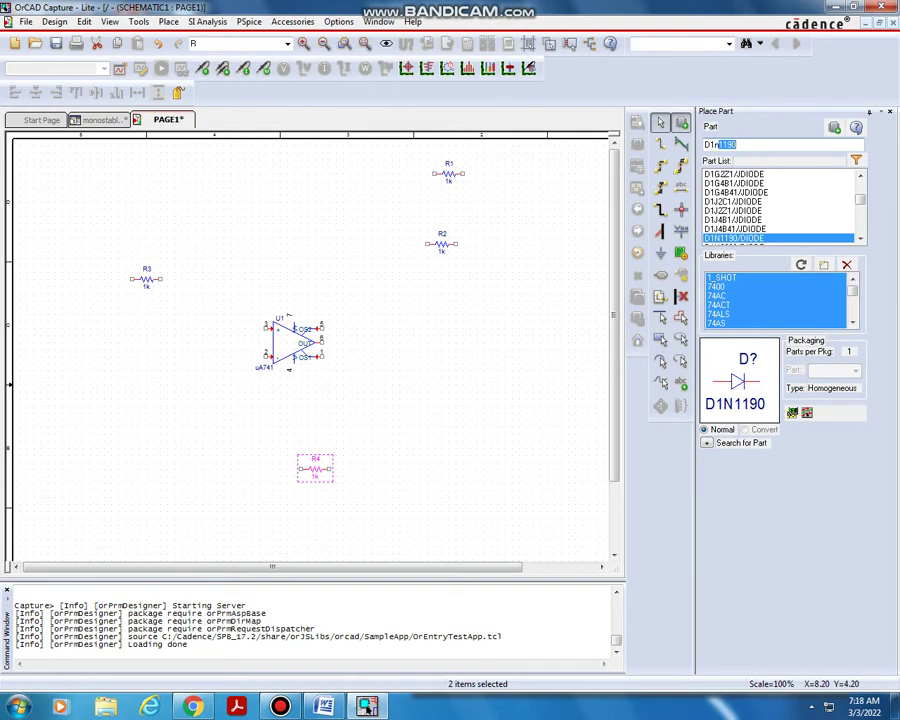
pyautogui.write('400')
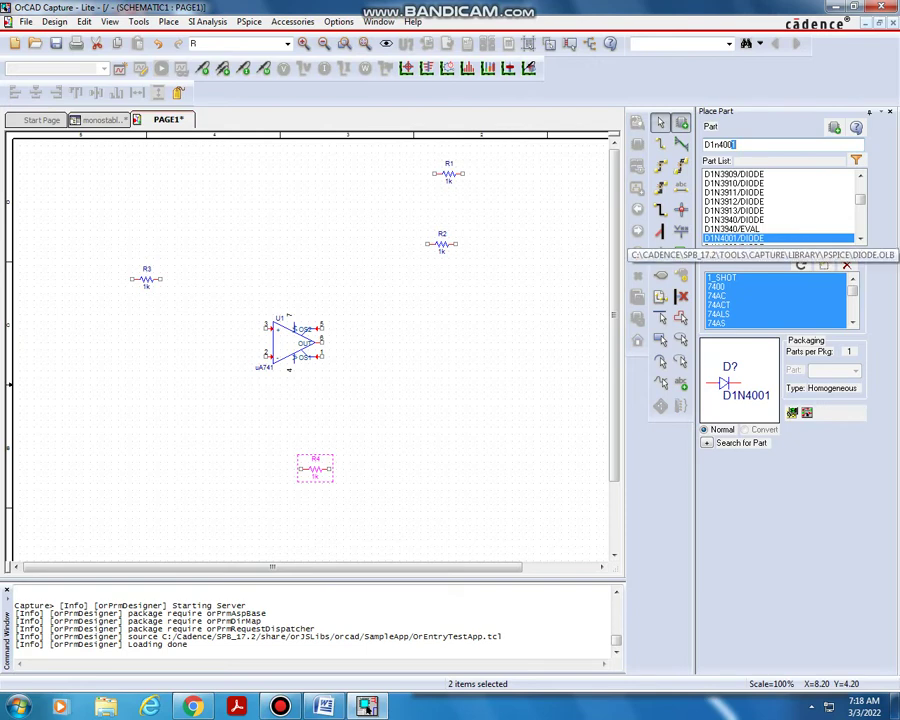
pyautogui.press('Return')
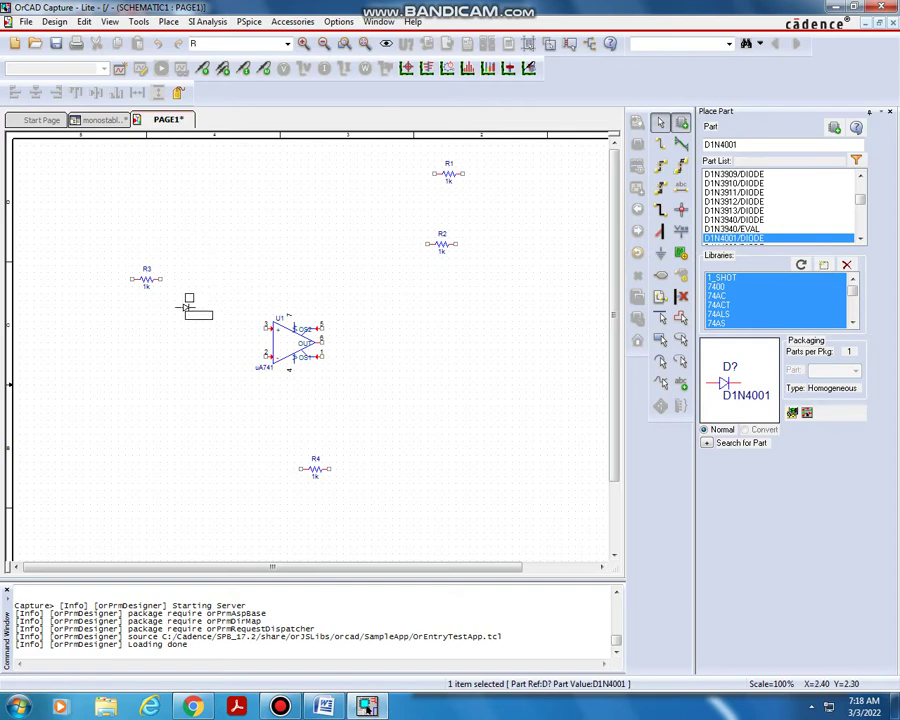
pyautogui.click(186, 307)
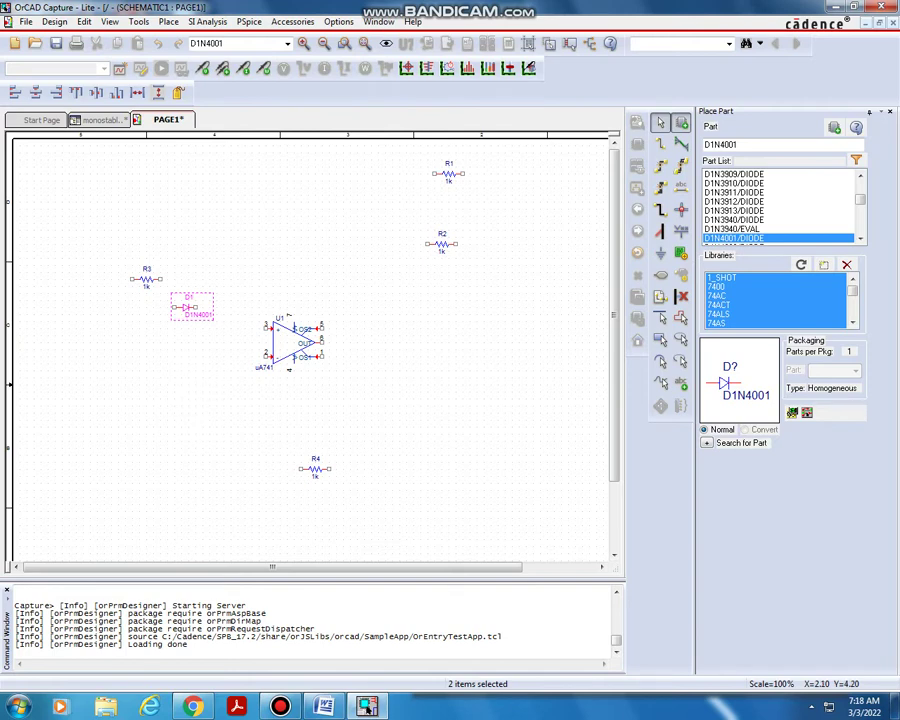
pyautogui.click(152, 405)
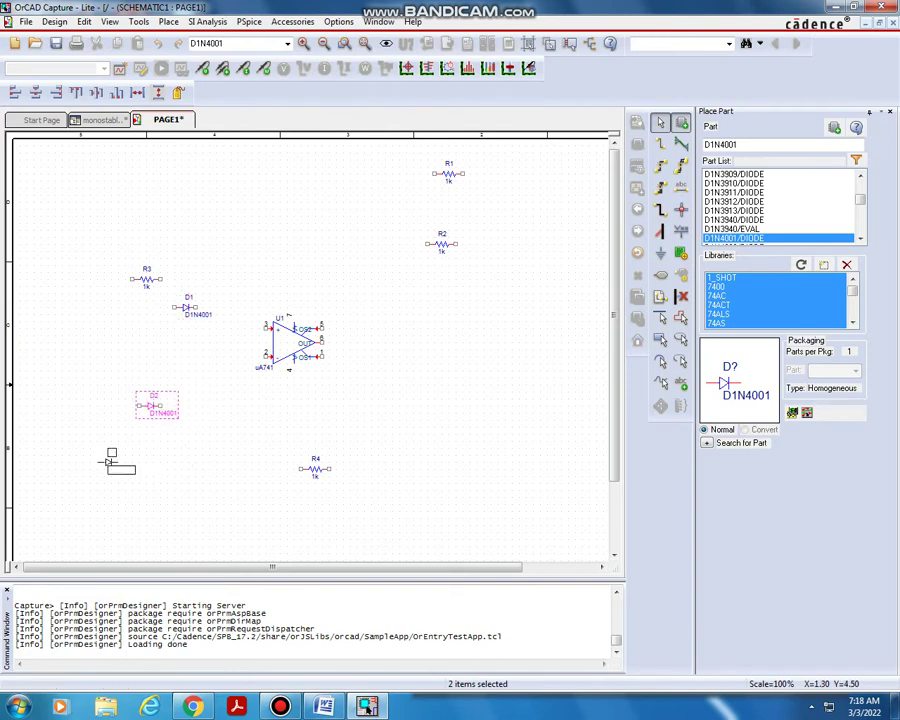
pyautogui.press('Escape')
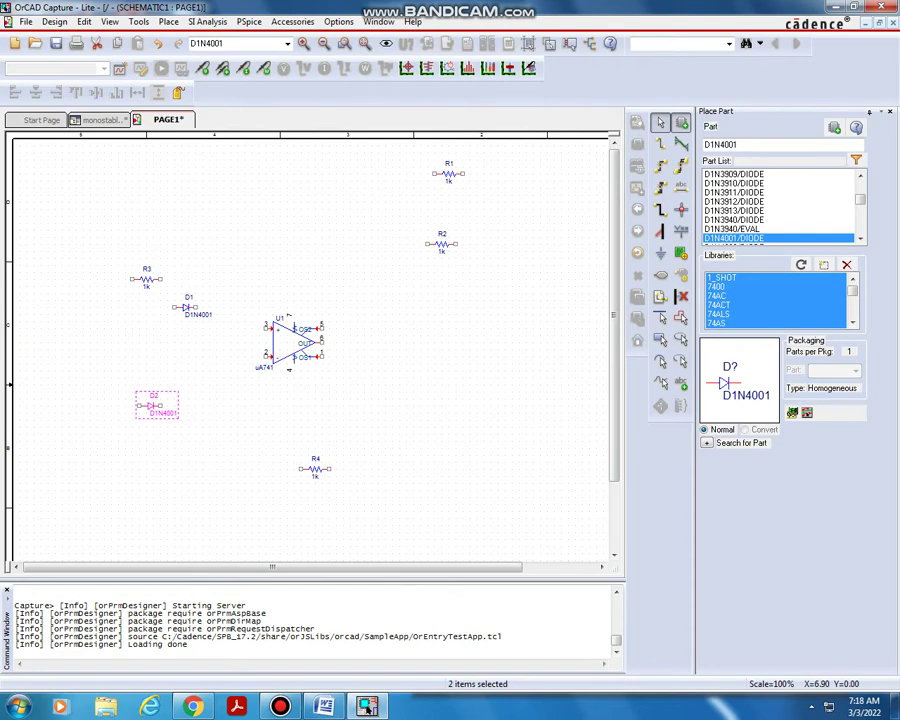
# Place two capacitors from the ANALOG library, one left of the upper-left resistor and one right of the lower diode.
pyautogui.doubleClick(721, 145)
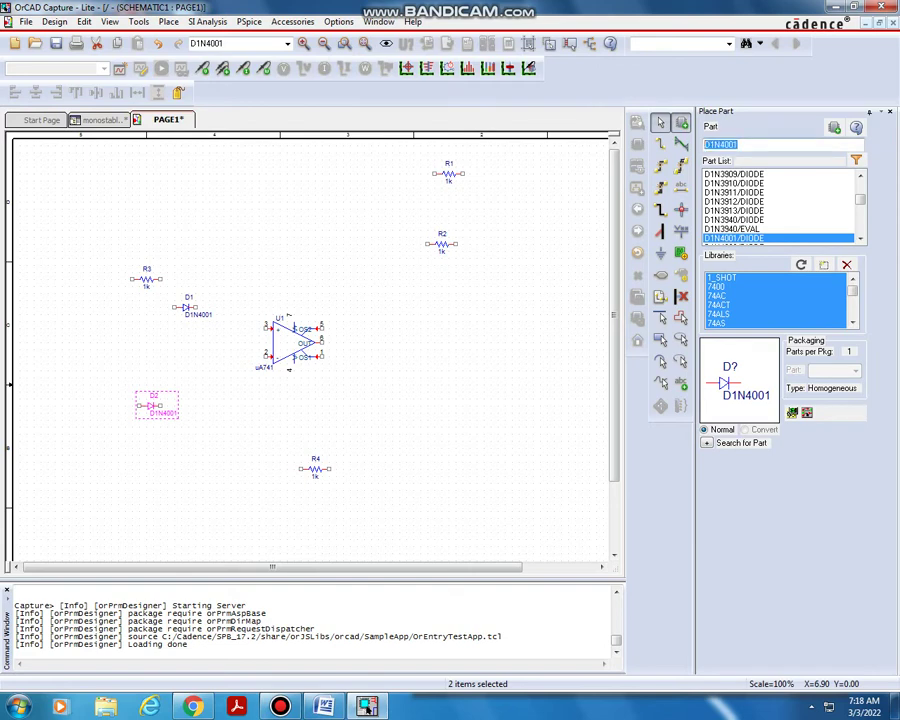
pyautogui.write('c')
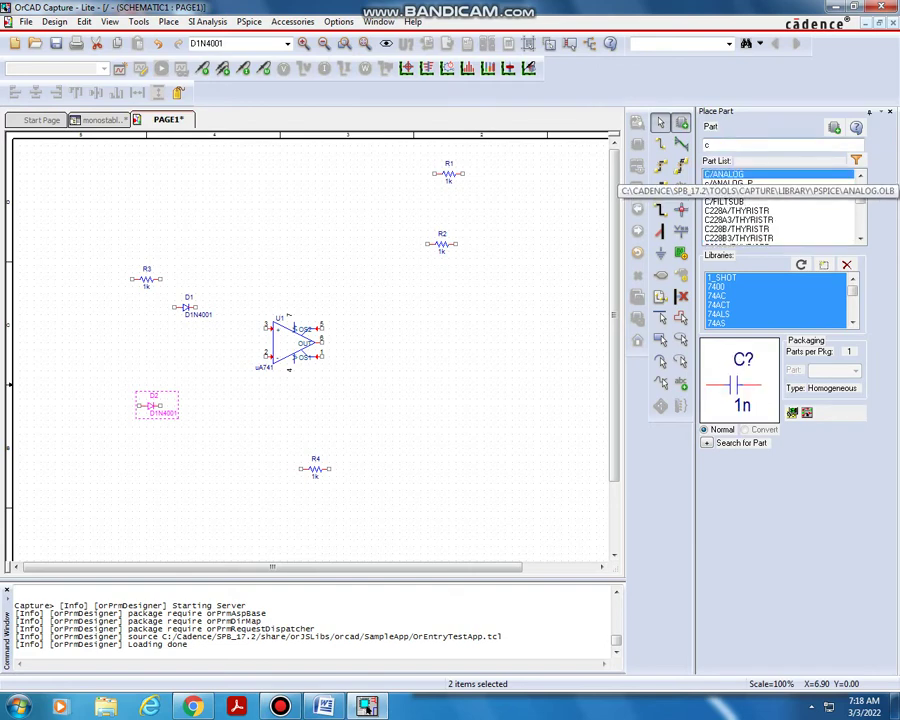
pyautogui.doubleClick(724, 174)
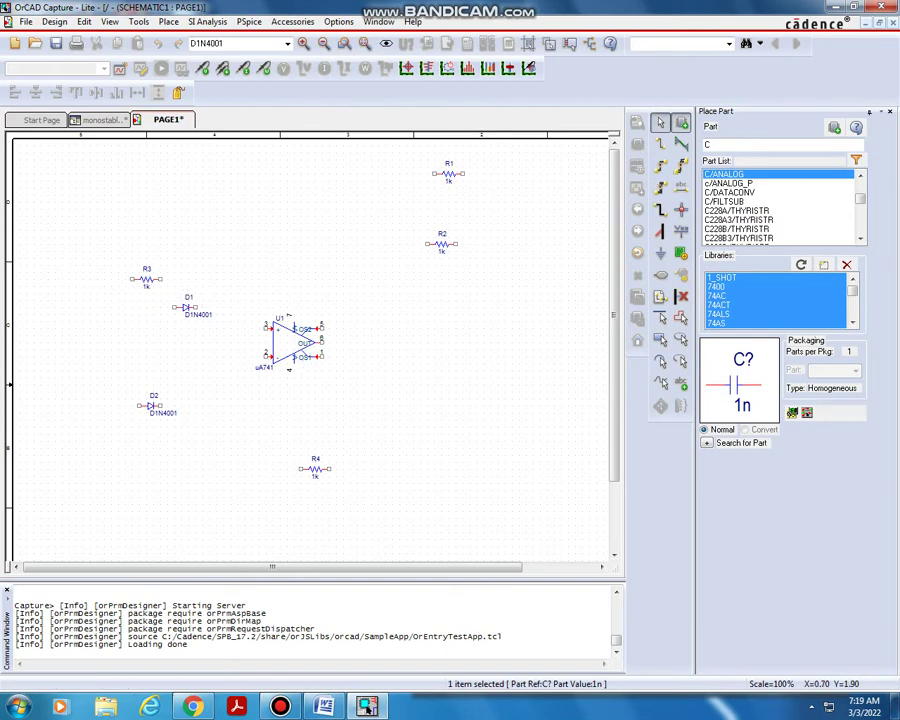
pyautogui.click(66, 279)
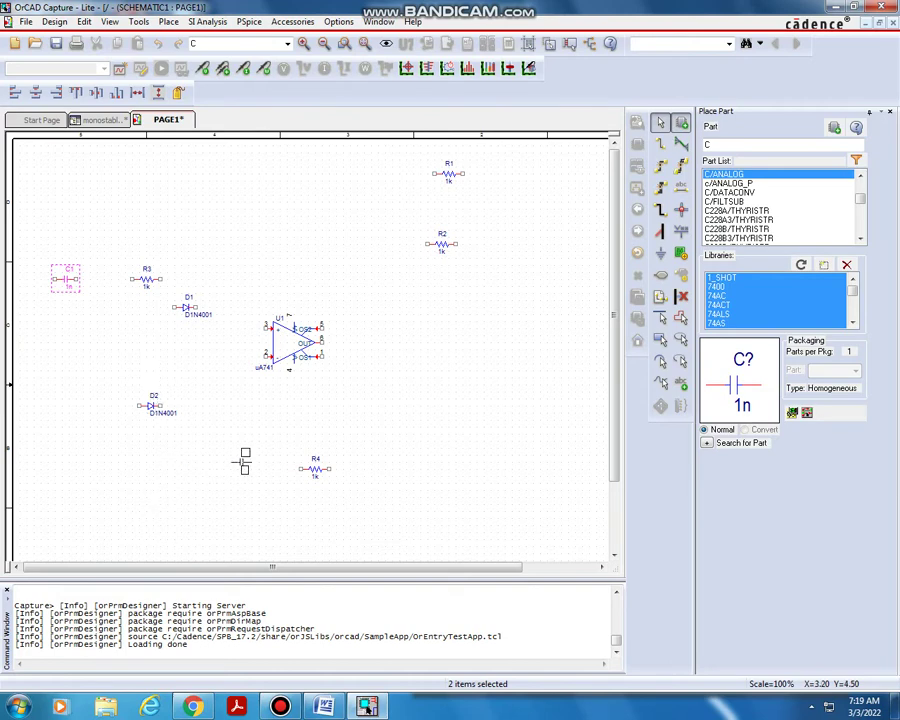
pyautogui.click(213, 412)
pyautogui.moveTo(222, 412); pyautogui.dragTo(222, 412)
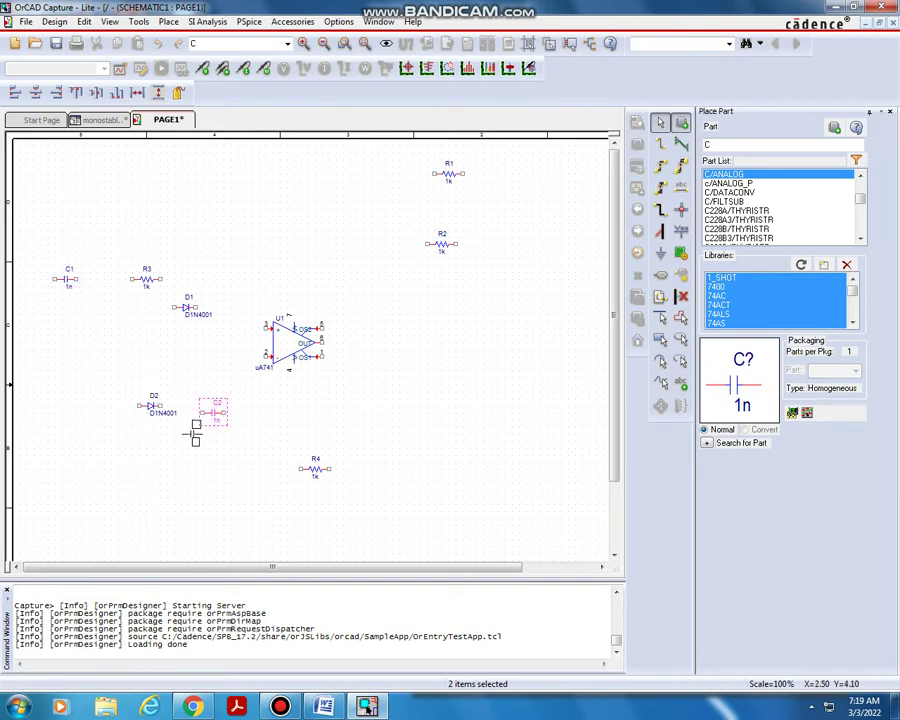
pyautogui.press('Escape')
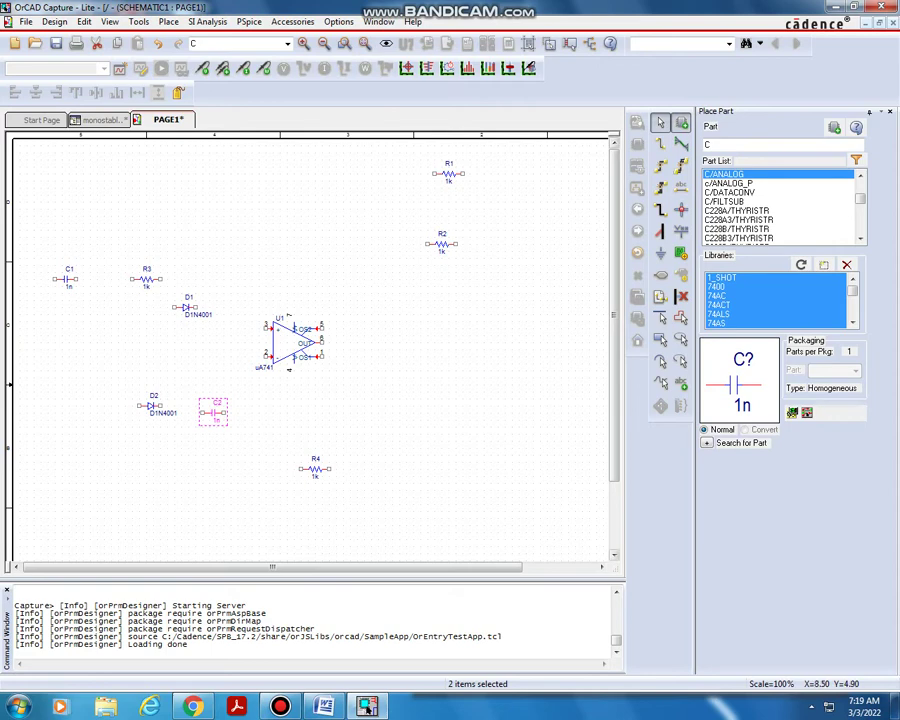
# Place two VDC sources from the SOURCE library, one above and one below the op-amp.
pyautogui.doubleClick(709, 145)
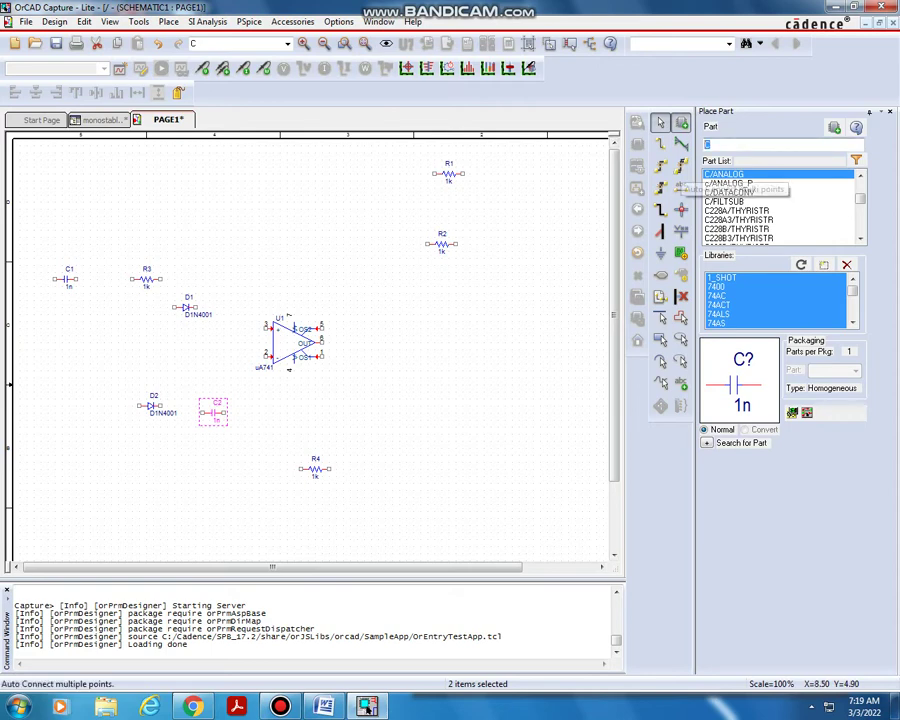
pyautogui.write('vdc')
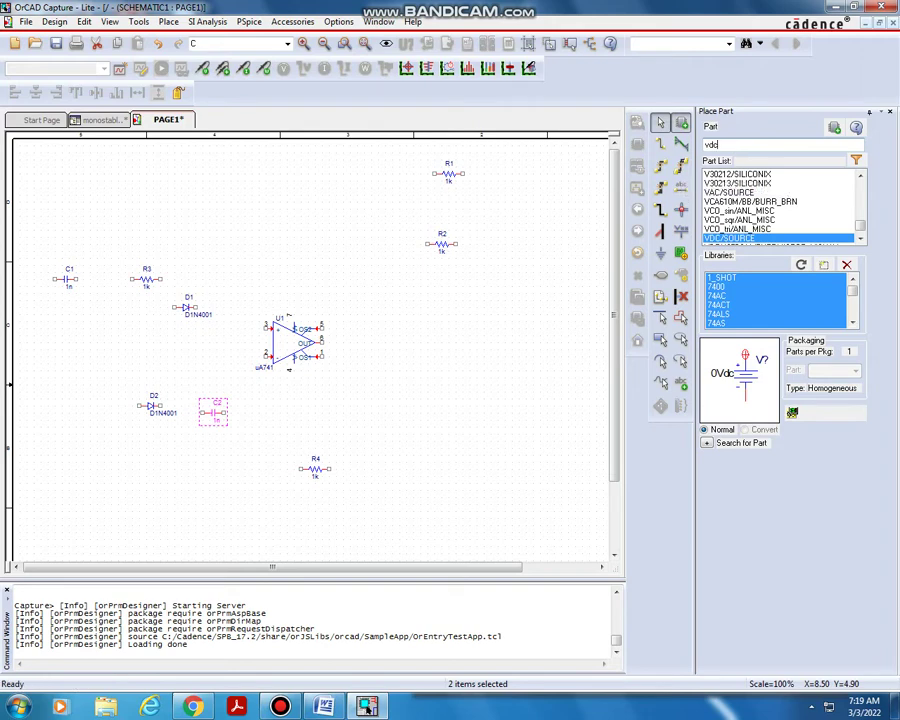
pyautogui.press('Return')
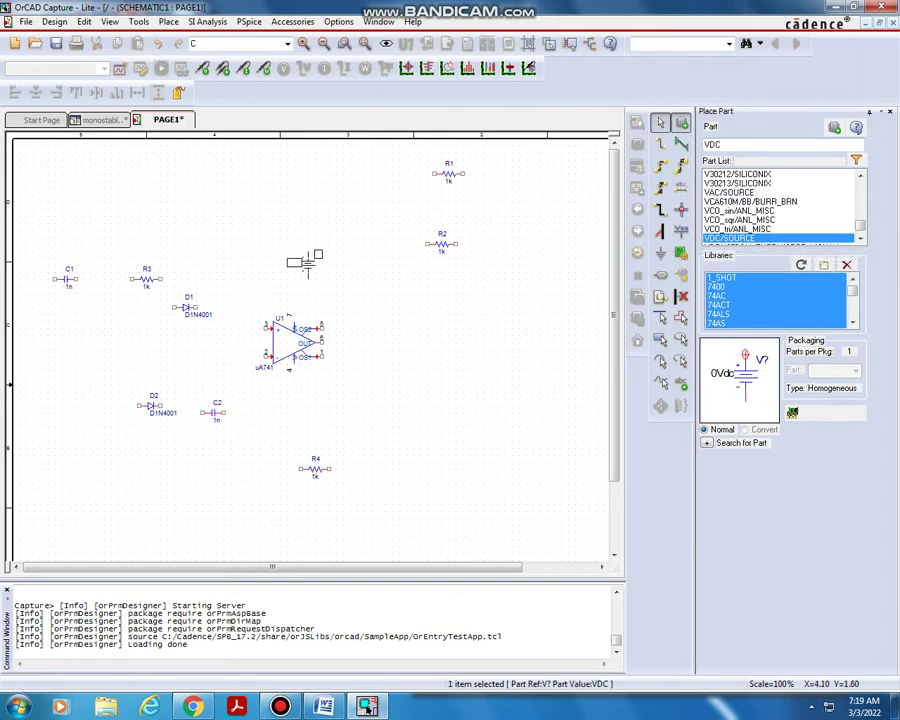
pyautogui.click(314, 249)
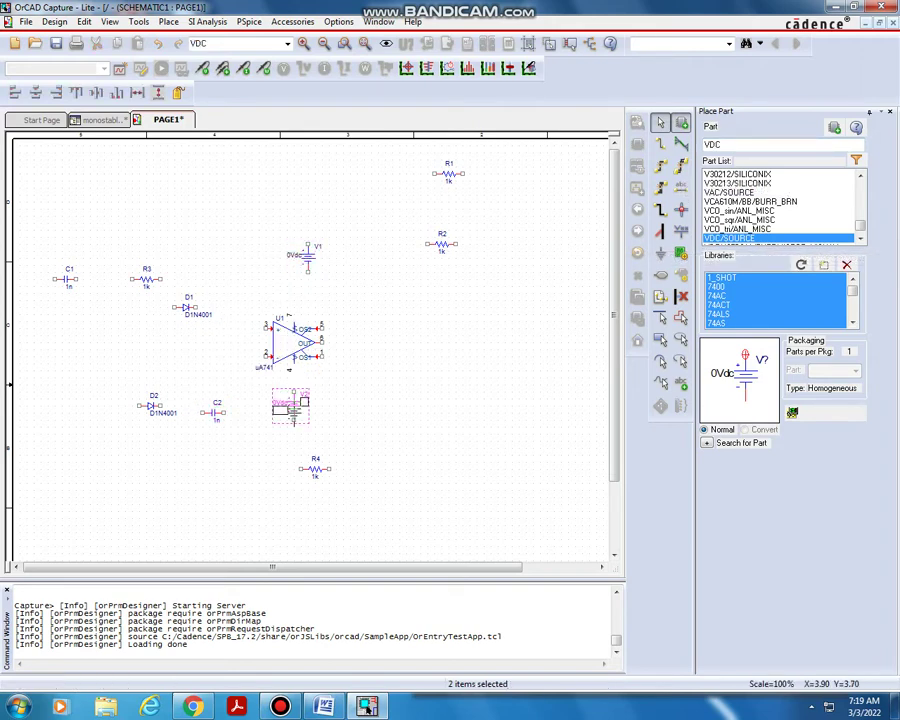
# Place a VPULSE source from the SOURCE library at the far left of the circuit, below C1.
pyautogui.click(291, 403)
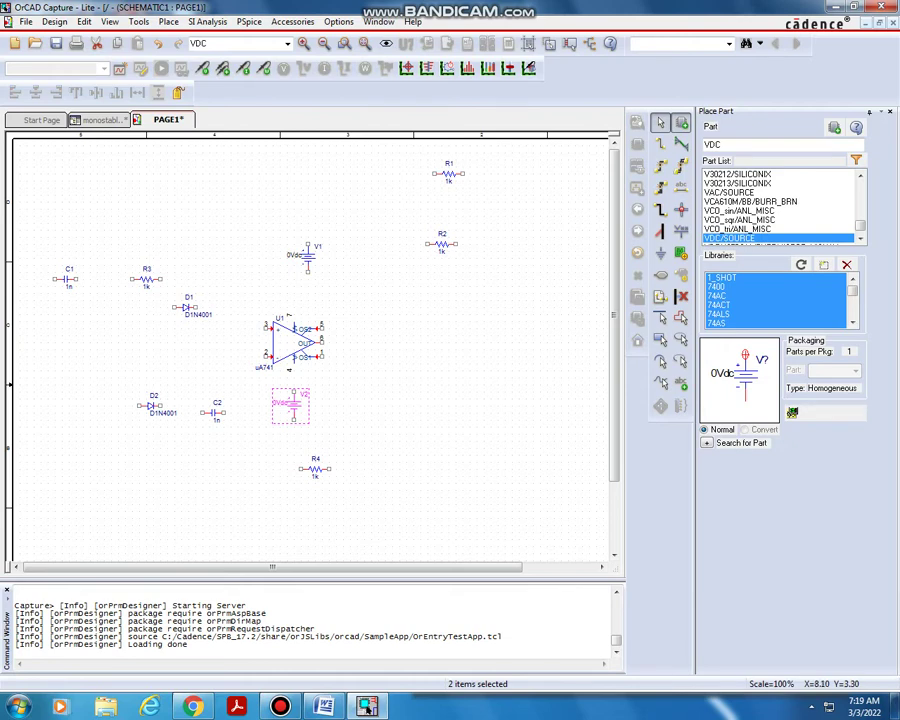
pyautogui.moveTo(731, 145); pyautogui.dragTo(682, 145)
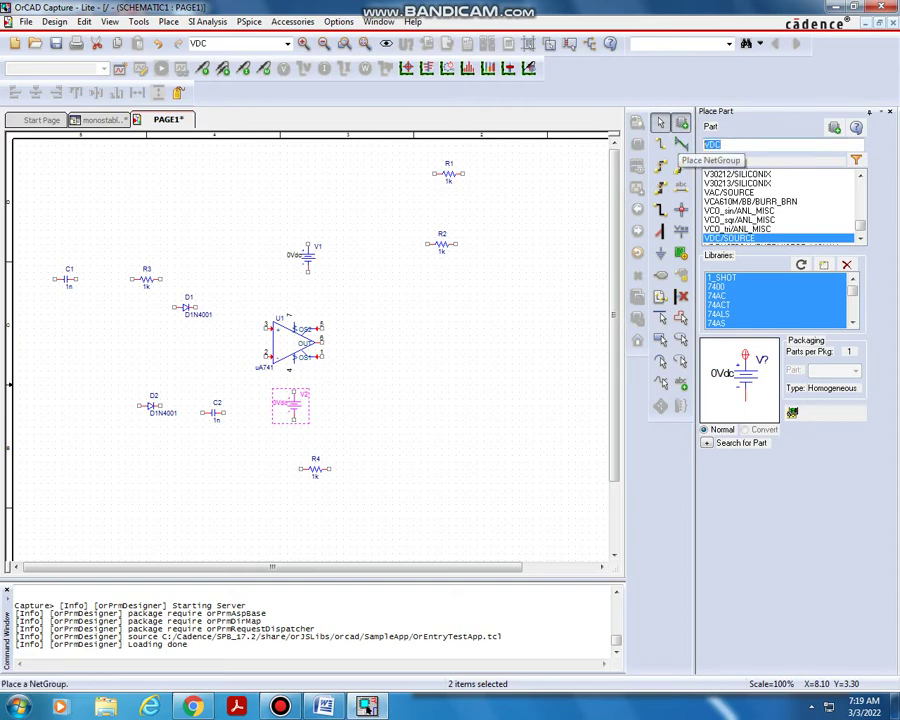
pyautogui.write('vpuLSE')
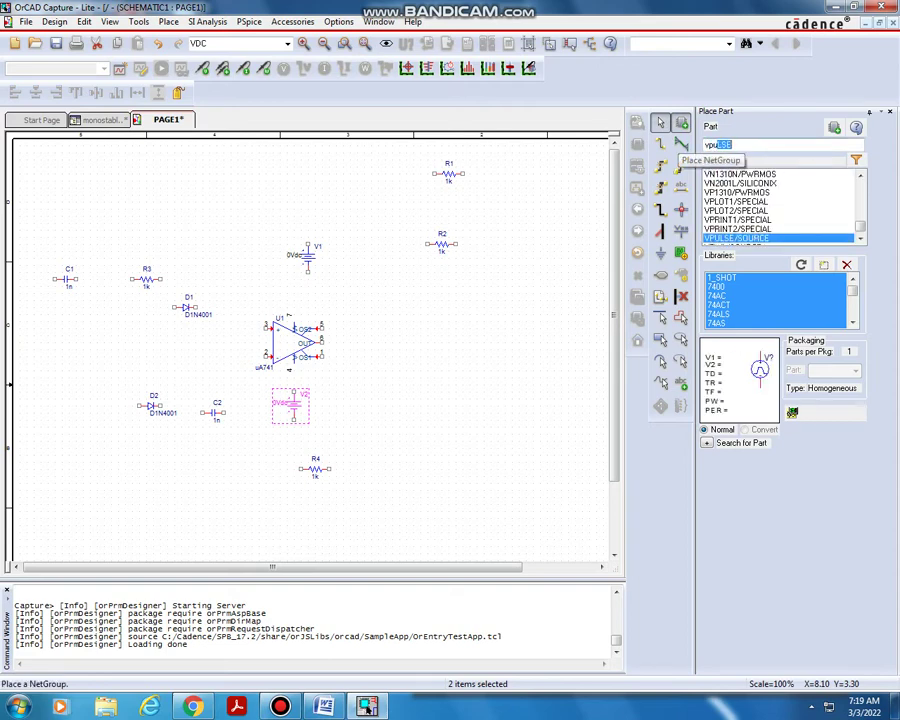
pyautogui.doubleClick(737, 238)
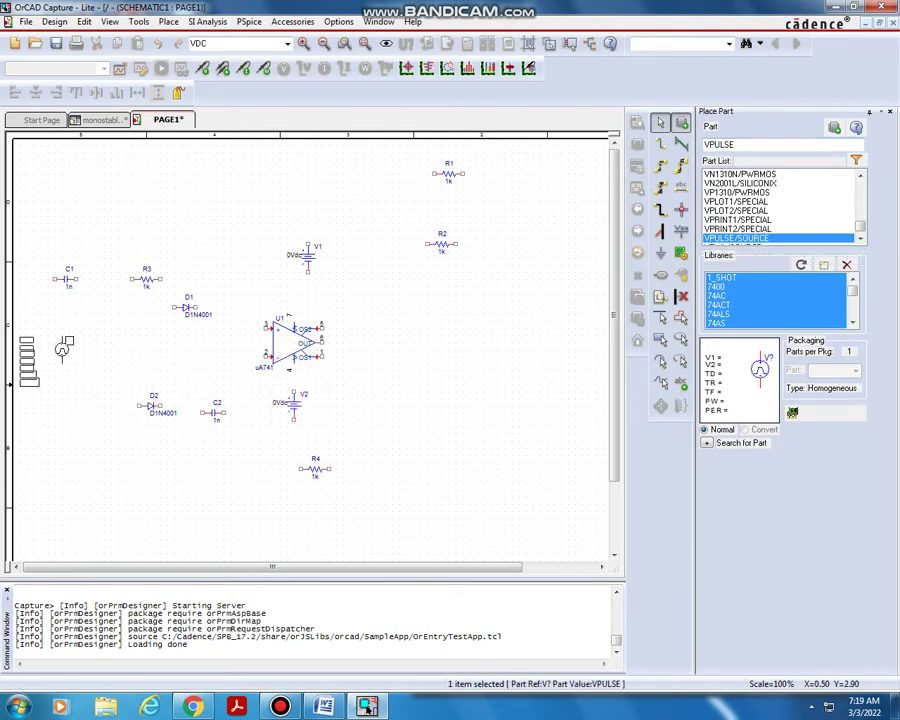
pyautogui.click(62, 347)
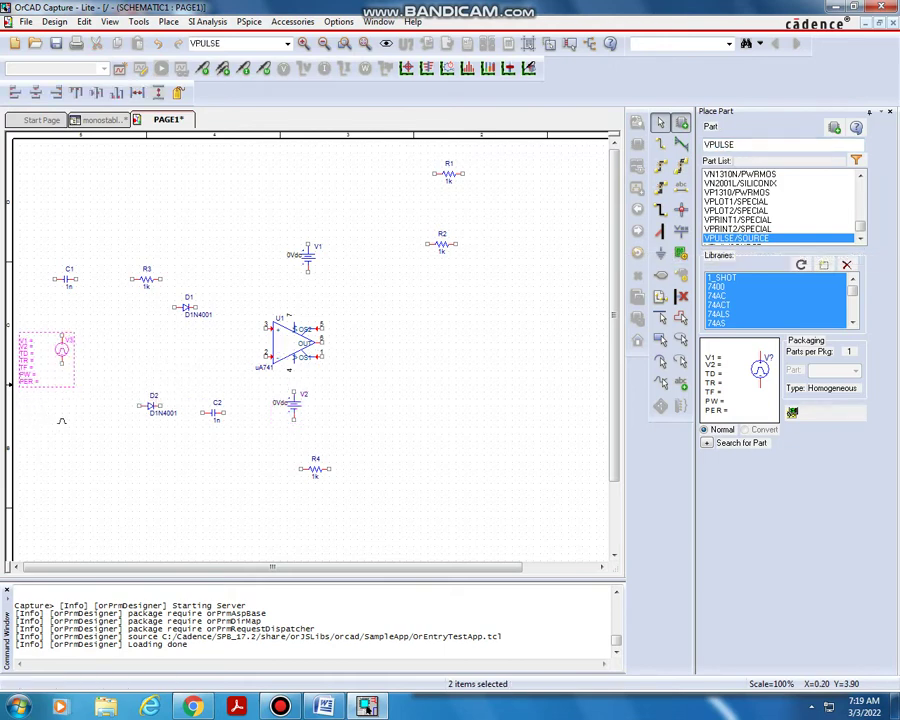
pyautogui.press('Escape')
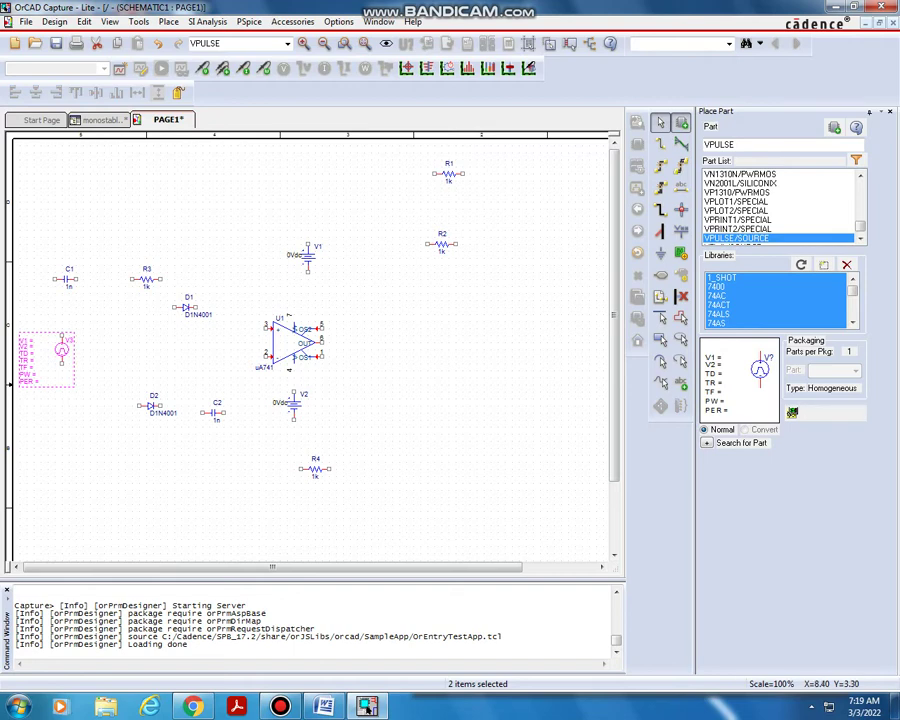
# Place six 0/CAPSYM ground symbols: two near R1 and R2, two right of the DC sources, one below C2 and one below the pulse source.
pyautogui.click(660, 253)
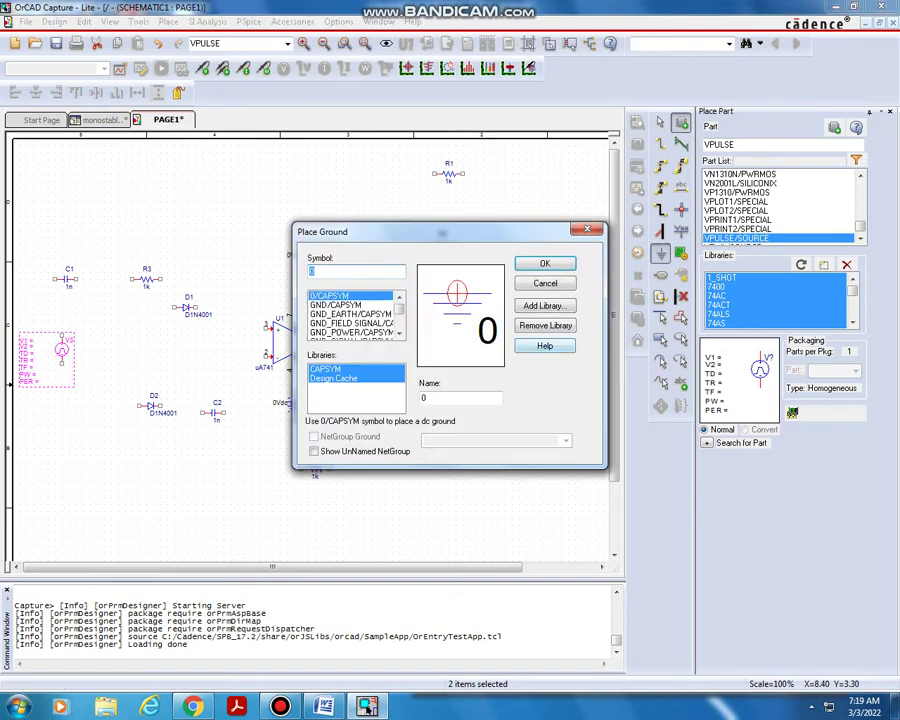
pyautogui.click(545, 263)
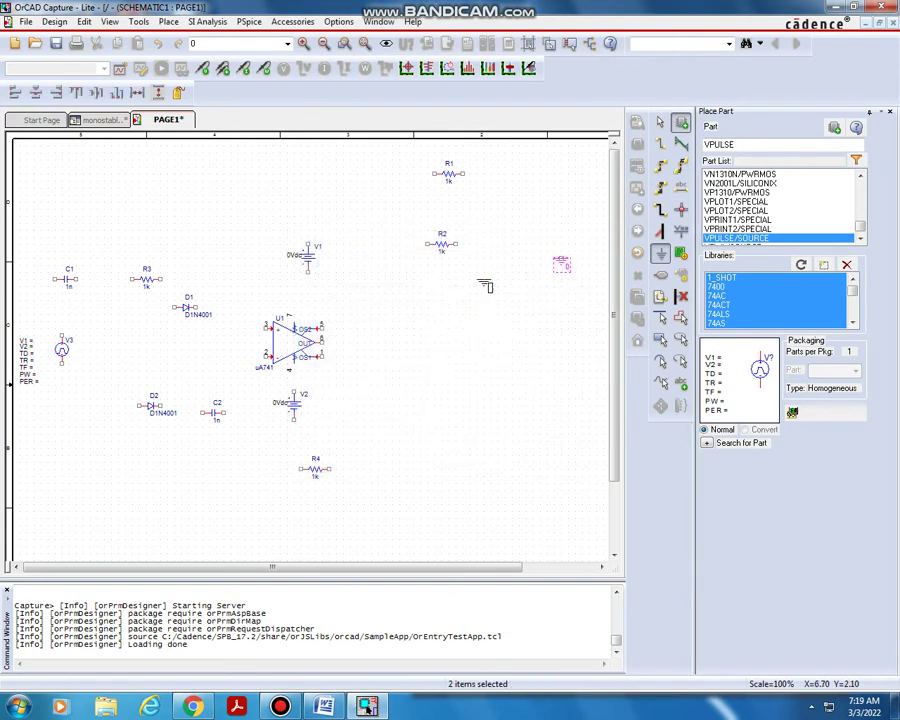
pyautogui.click(28, 455)
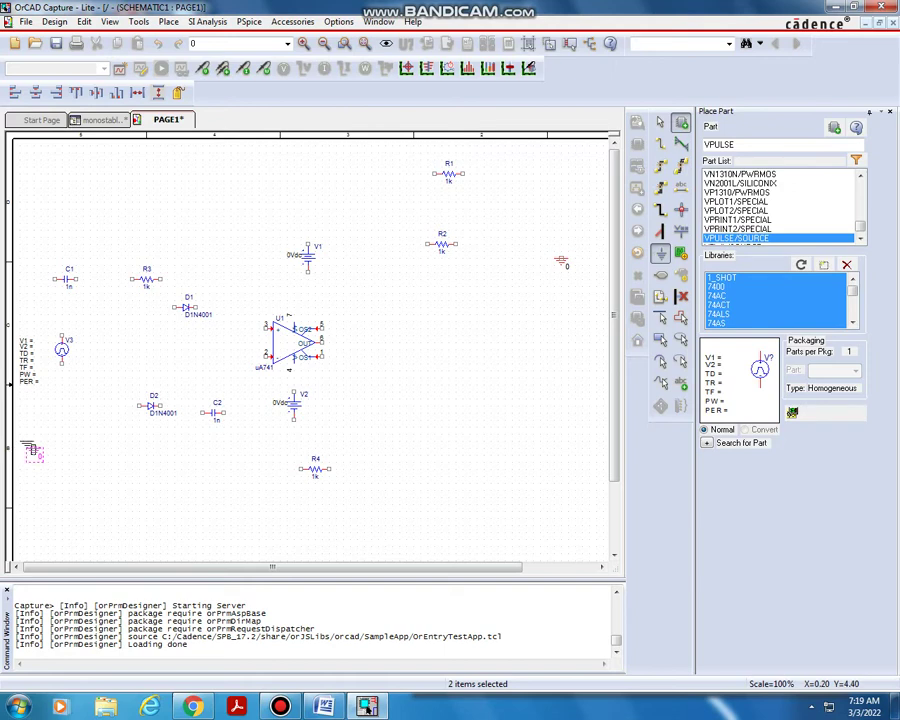
pyautogui.click(197, 476)
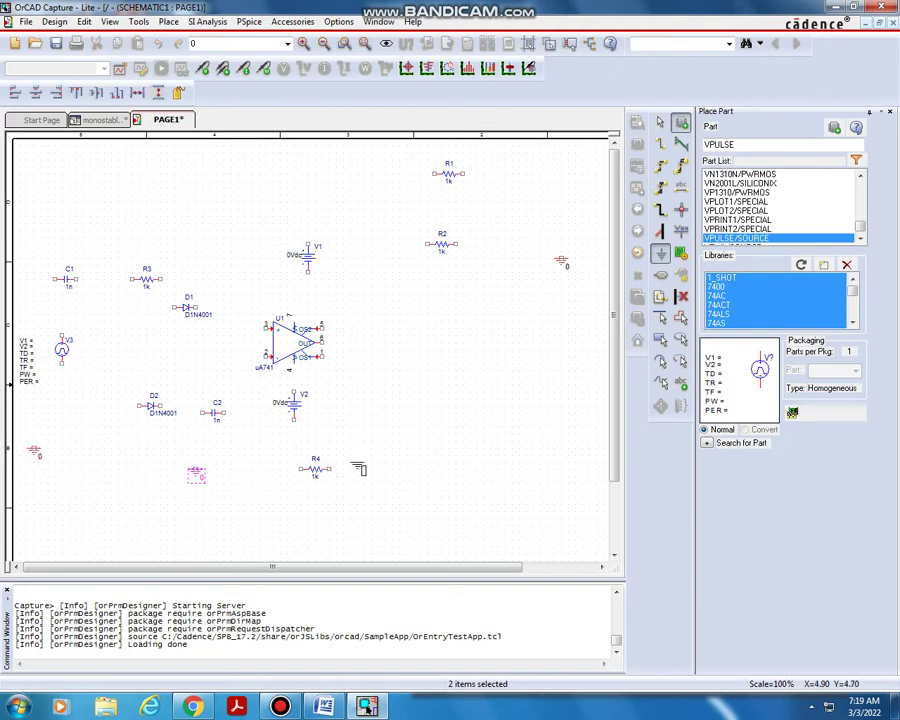
pyautogui.click(358, 258)
pyautogui.click(358, 428)
pyautogui.click(357, 432)
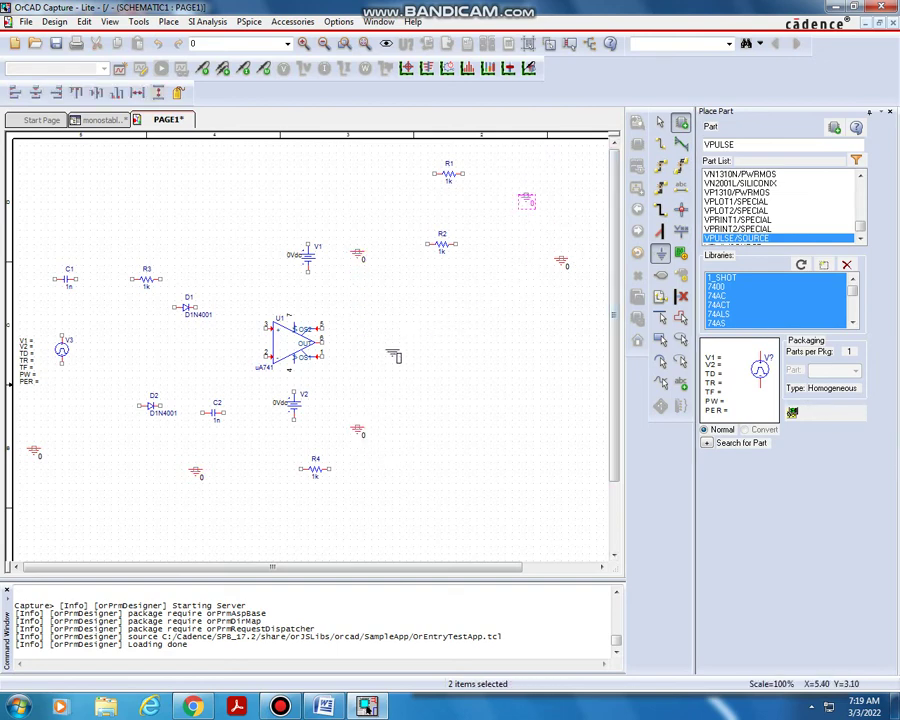
pyautogui.press('Escape')
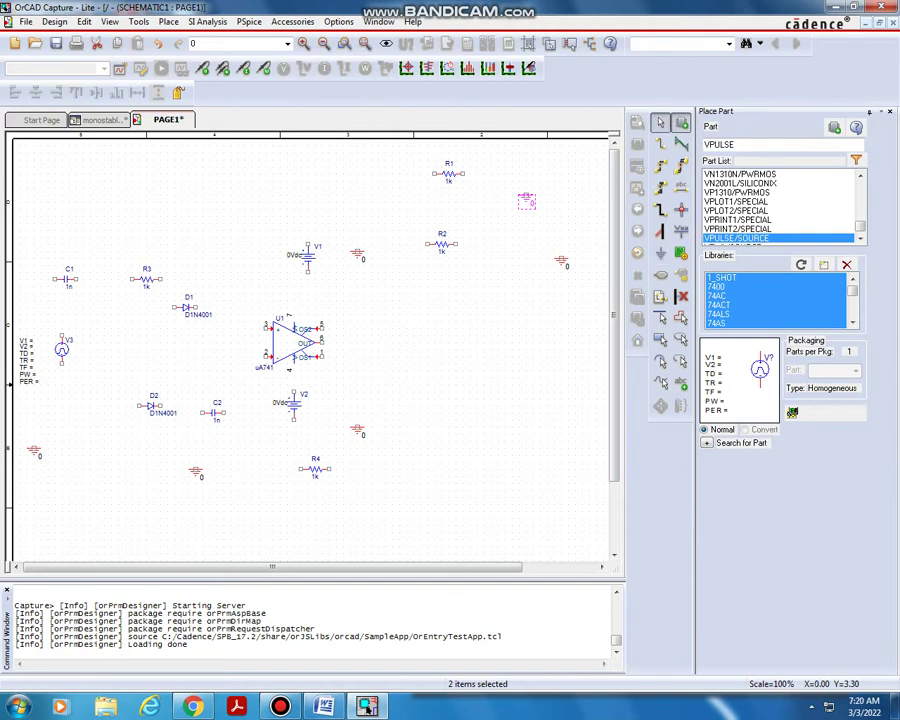
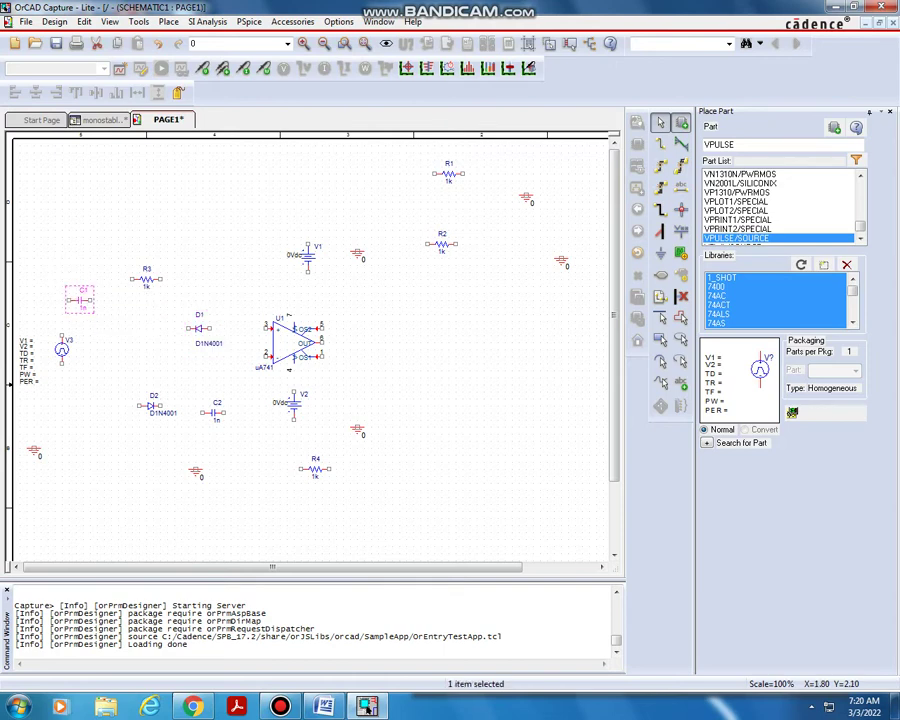
# Rotate resistor R3 to vertical and move it down between the pulse source and diode D1.
pyautogui.click(146, 279)
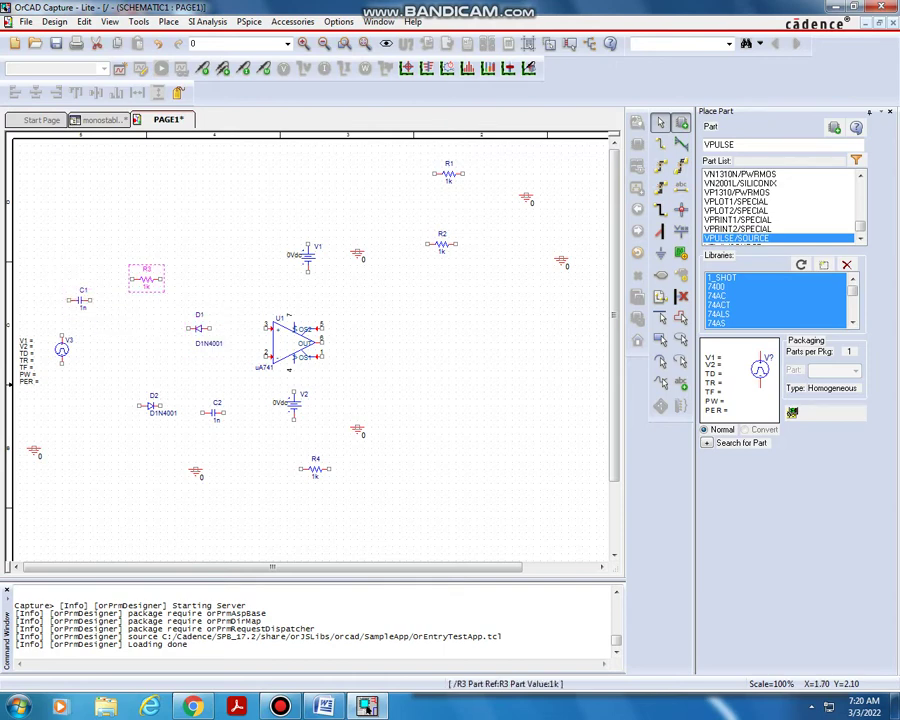
pyautogui.press('r')
pyautogui.click(146, 292)
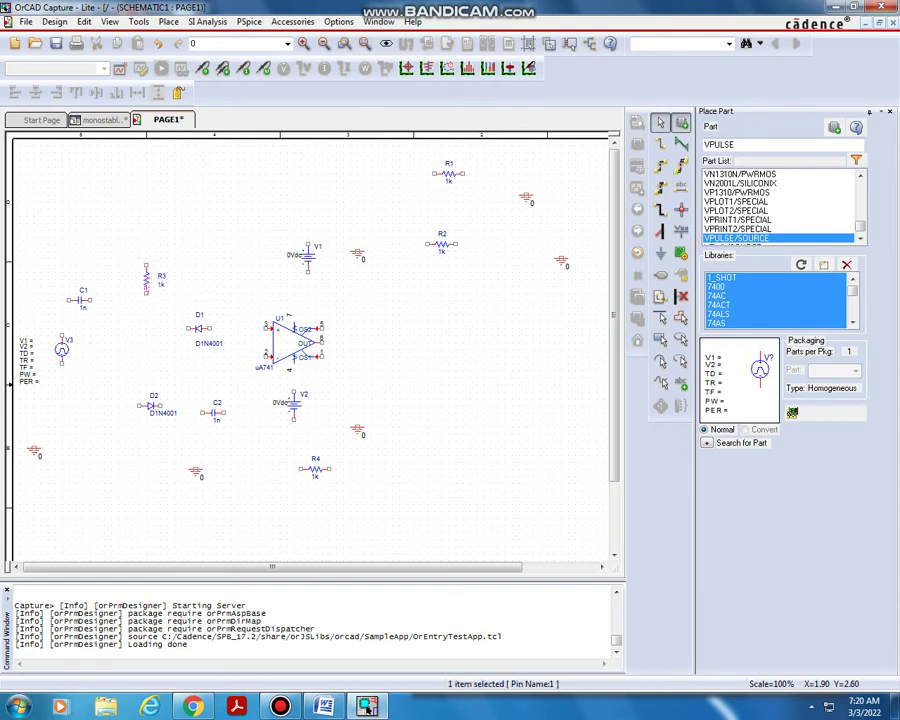
pyautogui.moveTo(146, 279); pyautogui.dragTo(126, 346)
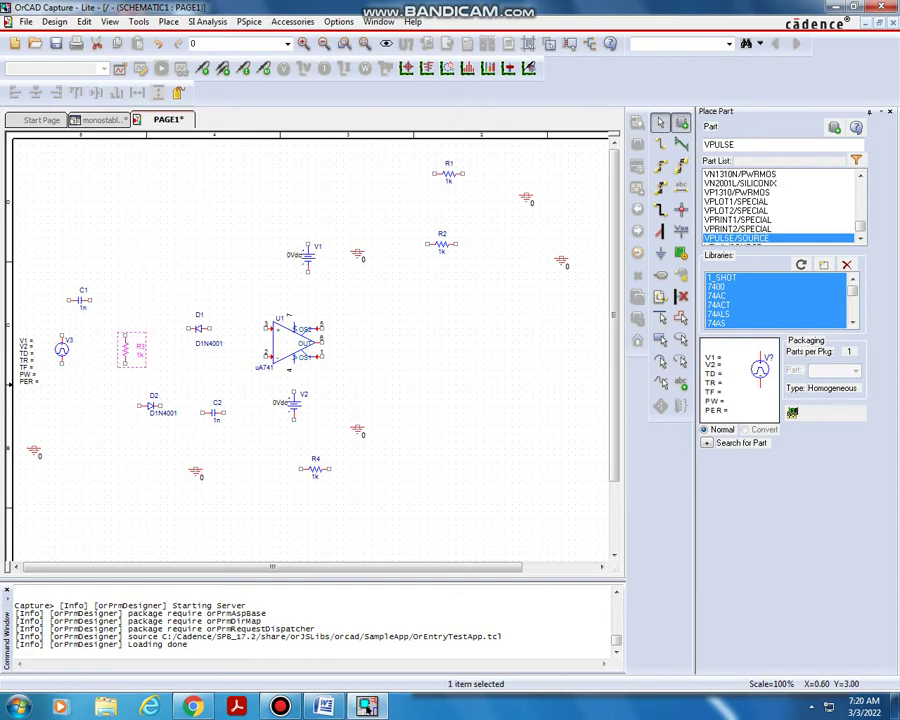
# Move pulse source V3 and its ground symbol lower, and shift capacitor C1 down level with diode D1.
pyautogui.click(62, 350)
pyautogui.moveTo(62, 350); pyautogui.dragTo(62, 385)
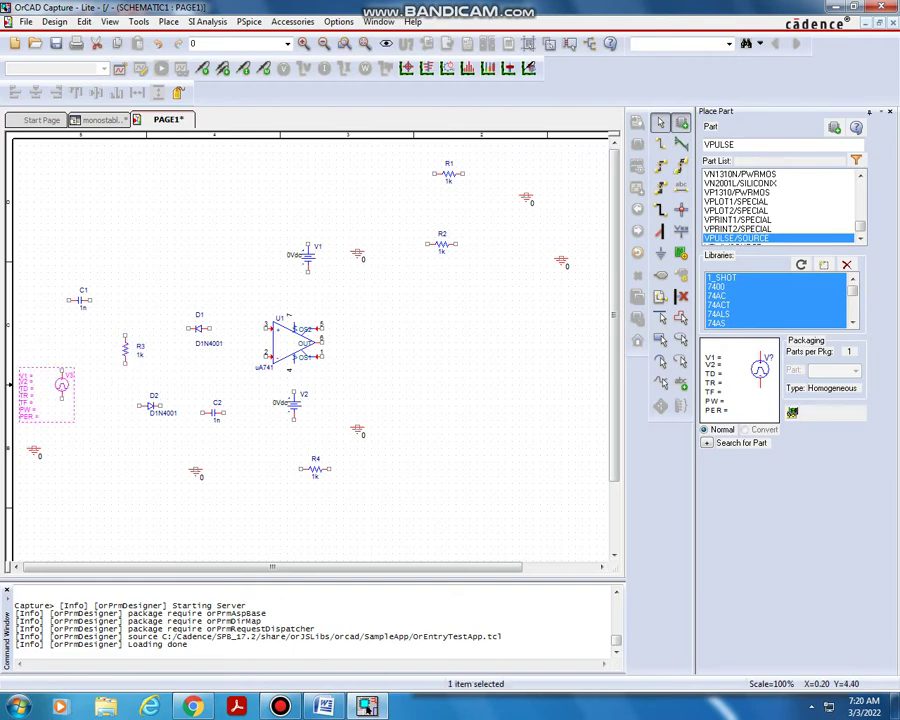
pyautogui.moveTo(34, 450); pyautogui.dragTo(34, 479)
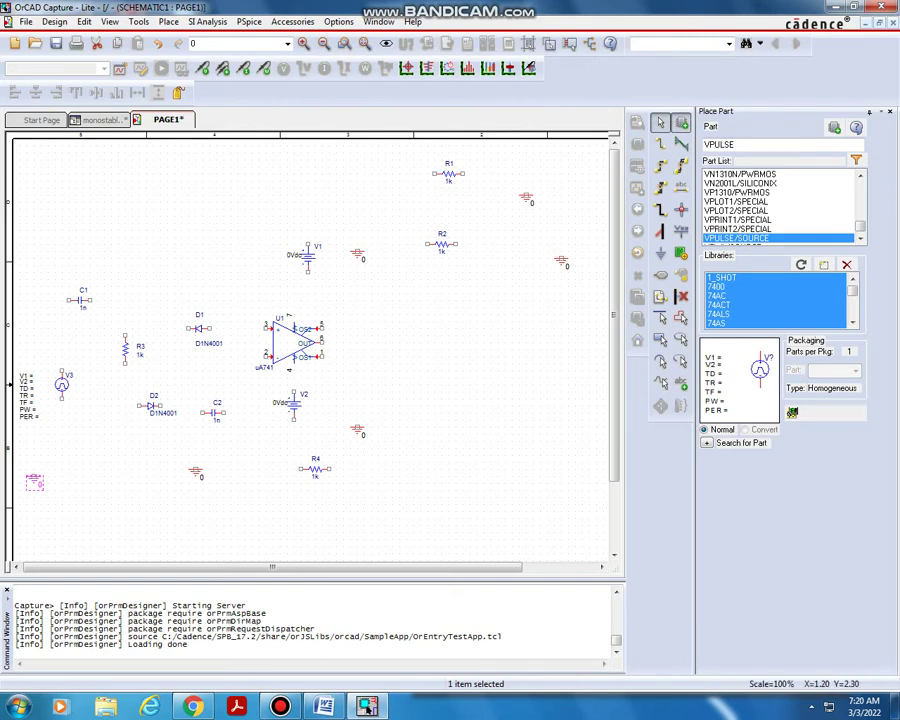
pyautogui.moveTo(79, 300); pyautogui.dragTo(83, 327)
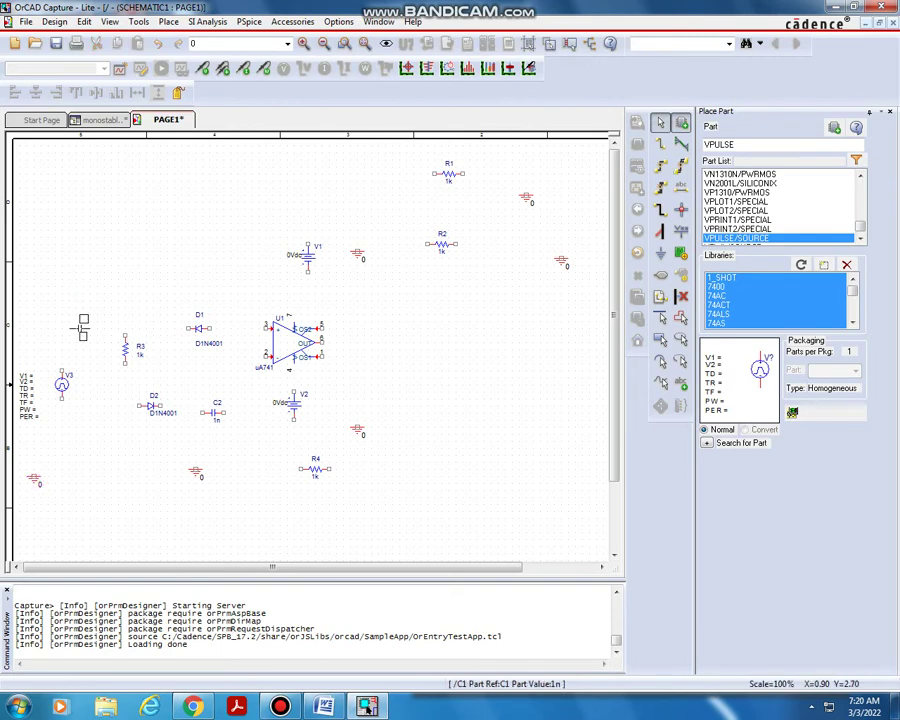
pyautogui.press('r')
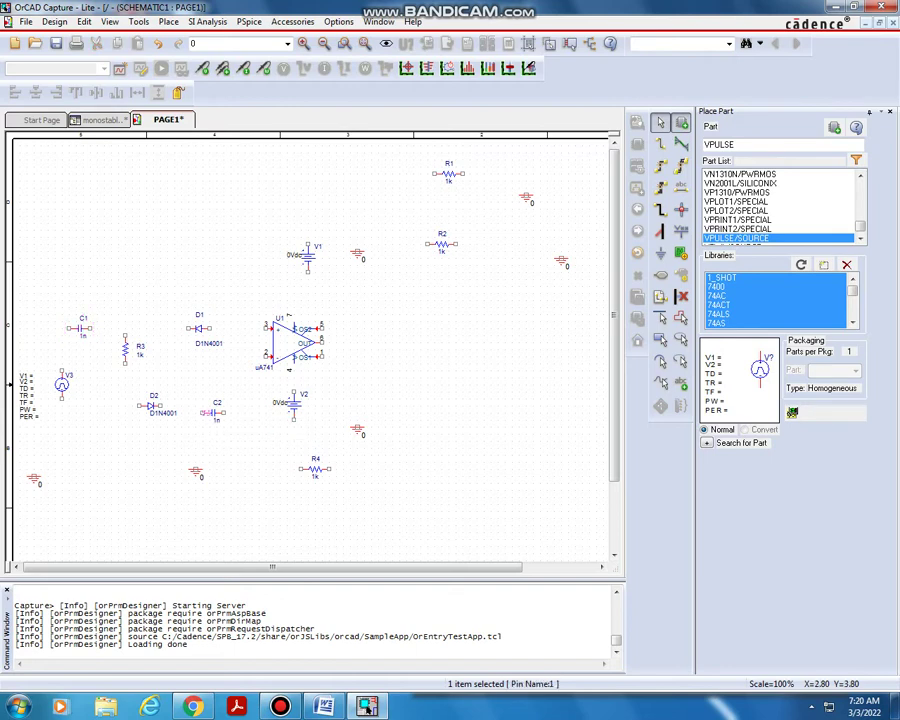
# Rotate capacitor C2 and diode D2 to vertical, and move D2 slightly down beside C2.
pyautogui.click(213, 411)
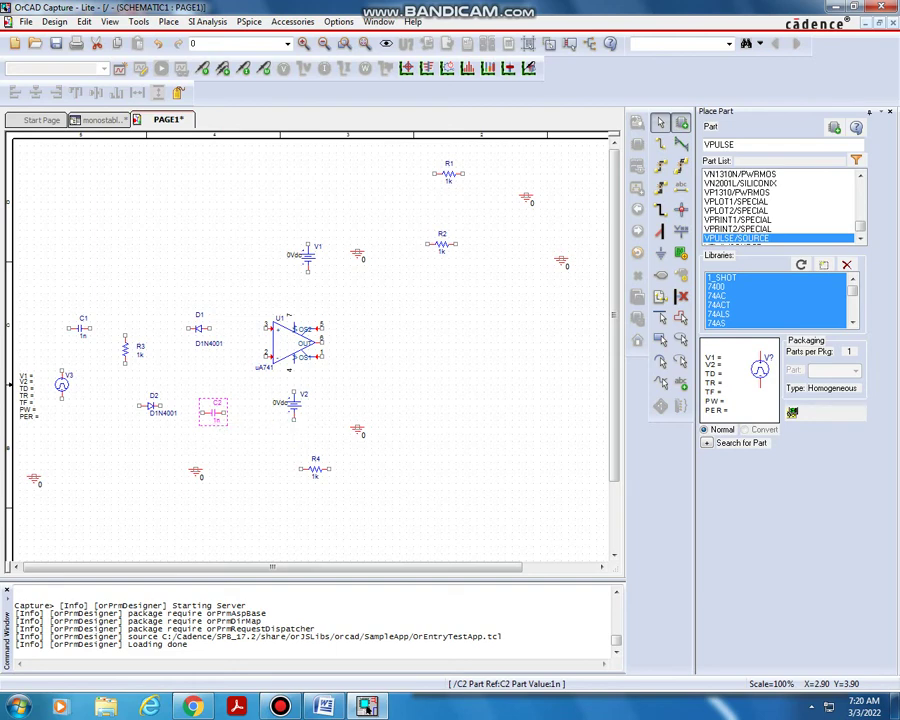
pyautogui.press('r')
pyautogui.click(159, 406)
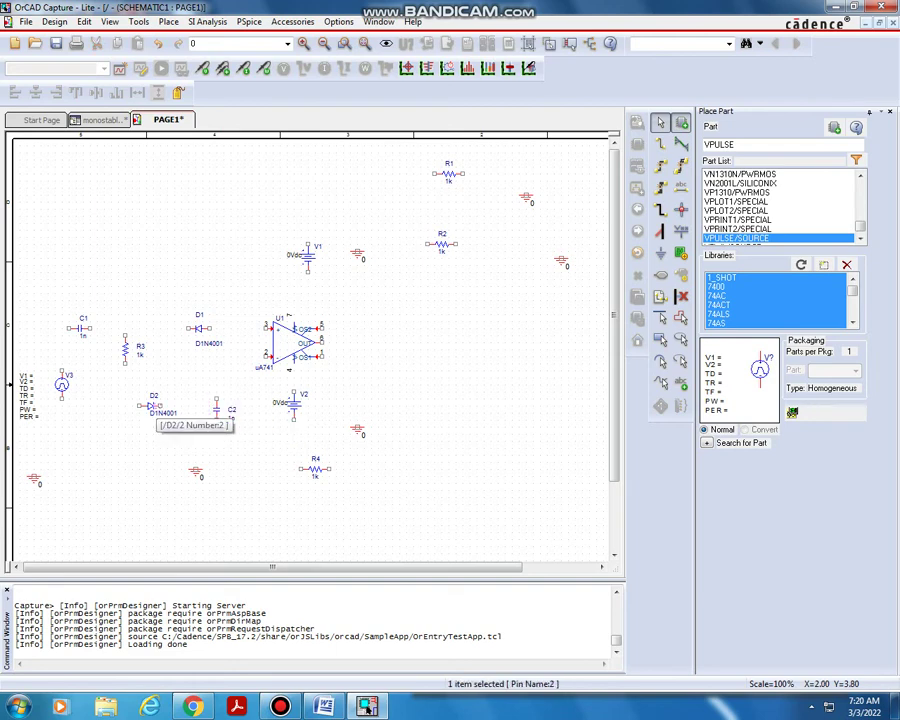
pyautogui.click(142, 406)
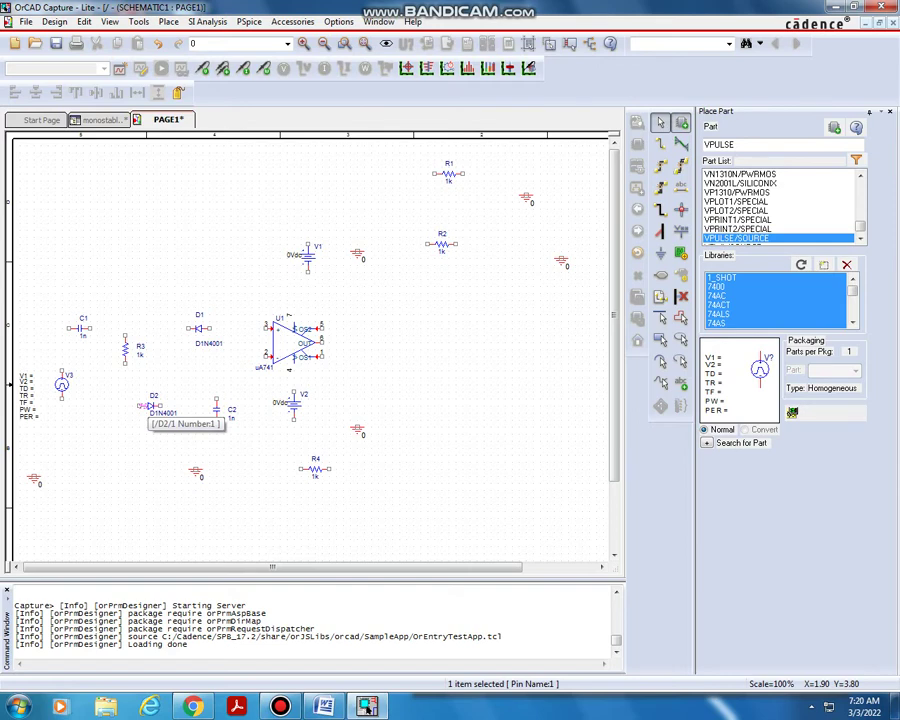
pyautogui.click(152, 406)
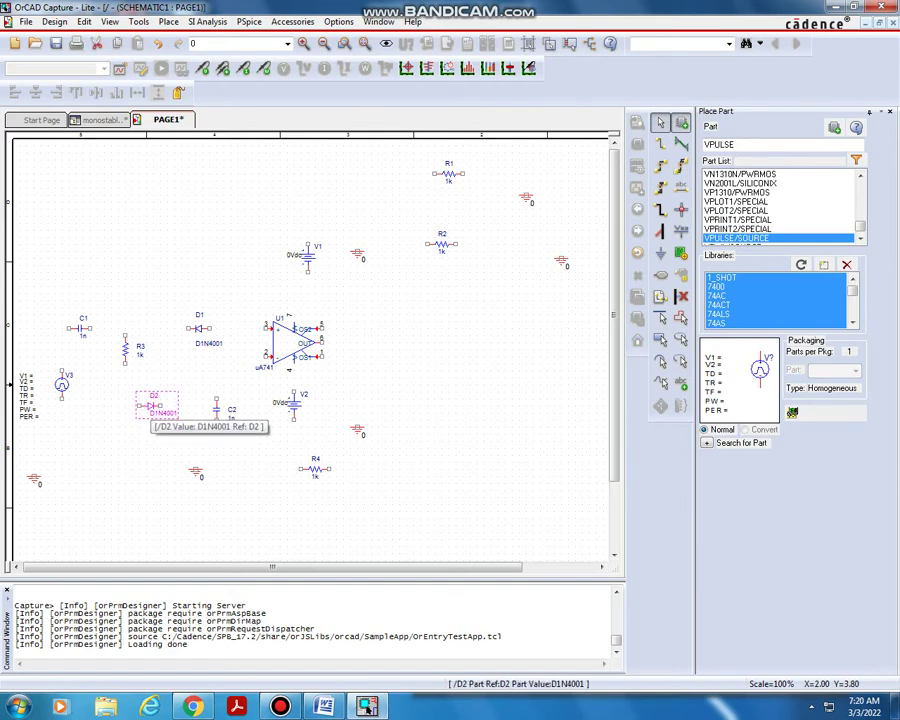
pyautogui.press('r')
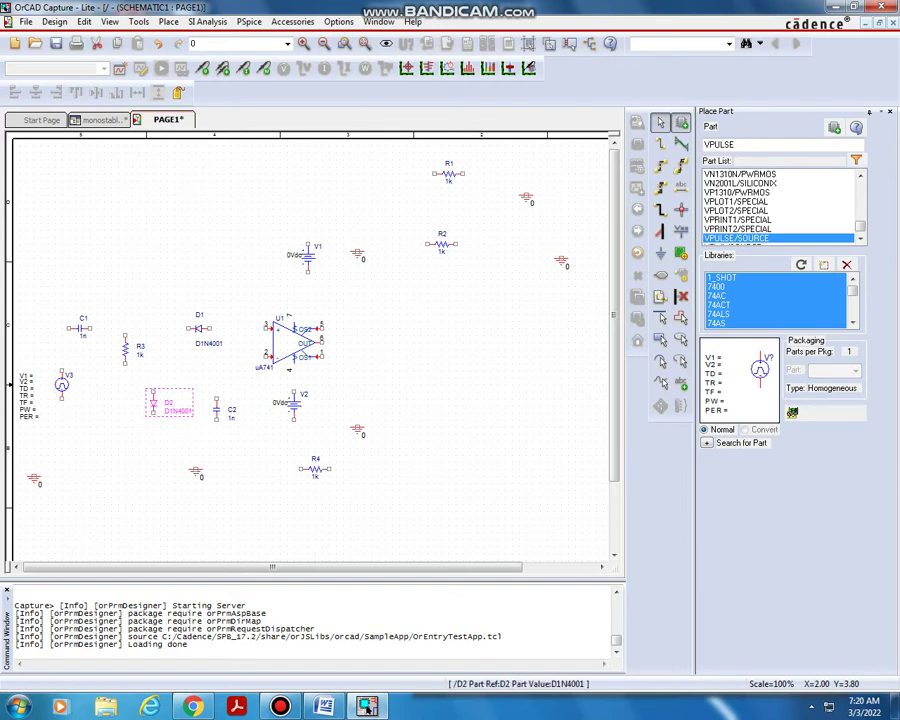
pyautogui.moveTo(153, 404); pyautogui.dragTo(153, 420)
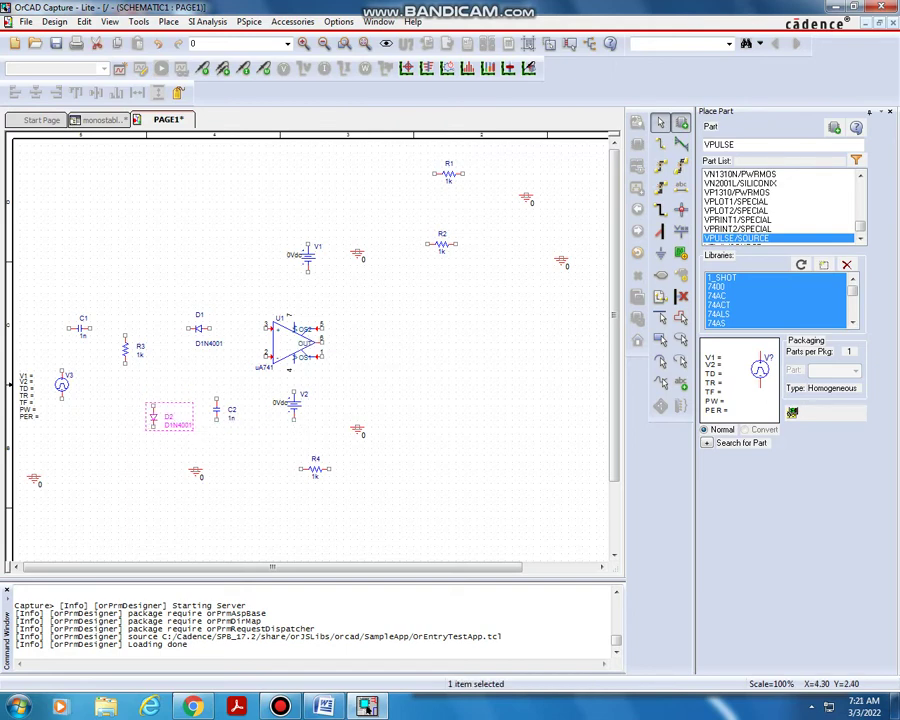
# Rotate DC sources V1 and V2 by 180 degrees, and move V1 directly above the op-amp's upper supply pin.
pyautogui.click(303, 257)
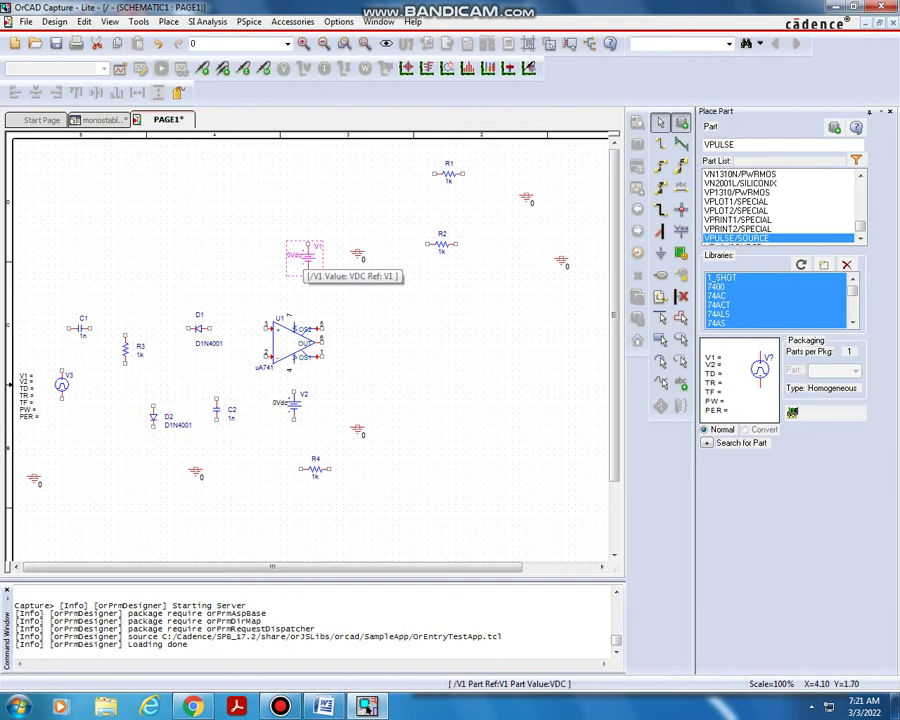
pyautogui.press('r')
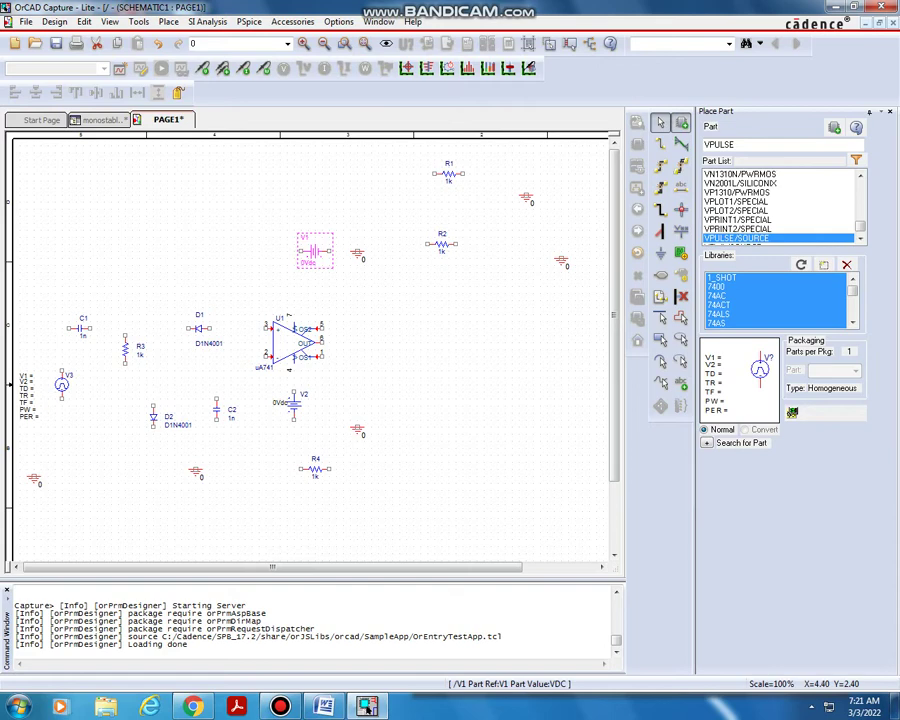
pyautogui.press('r')
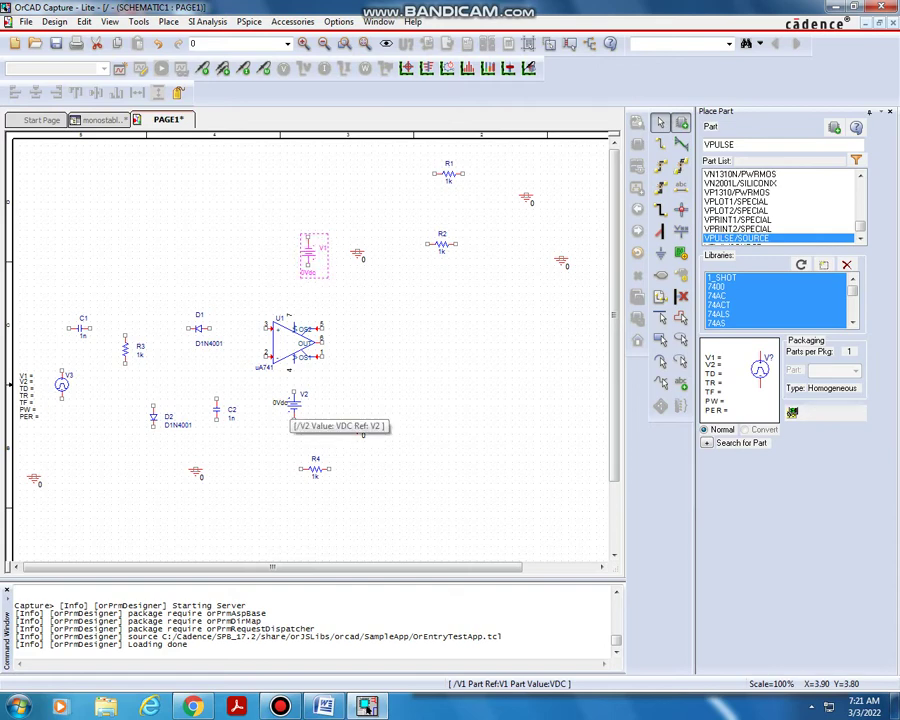
pyautogui.click(291, 405)
pyautogui.press('r')
pyautogui.press('r')
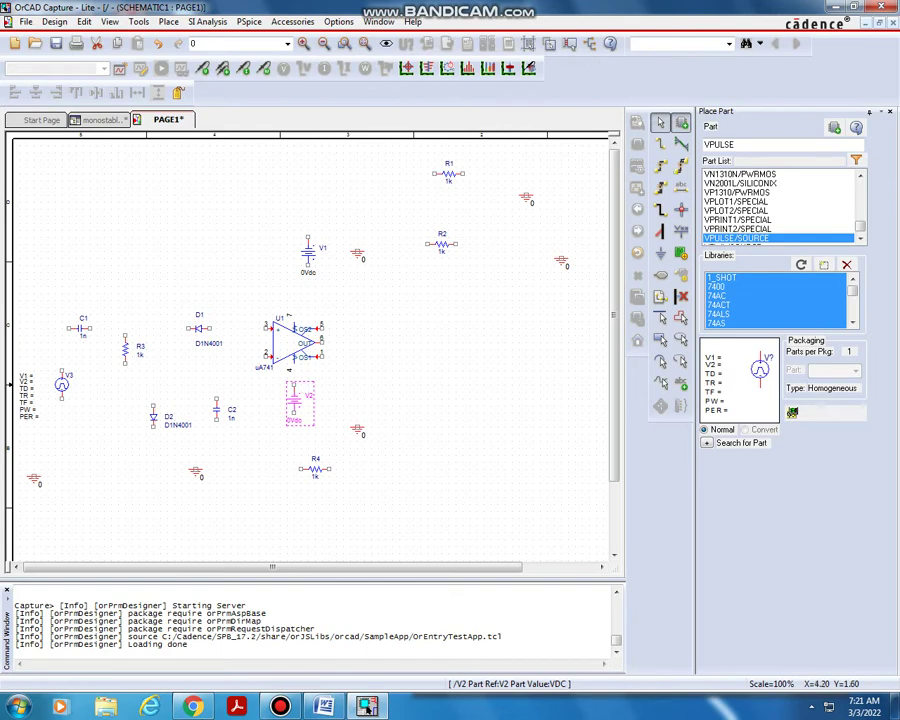
pyautogui.moveTo(308, 252); pyautogui.dragTo(296, 274)
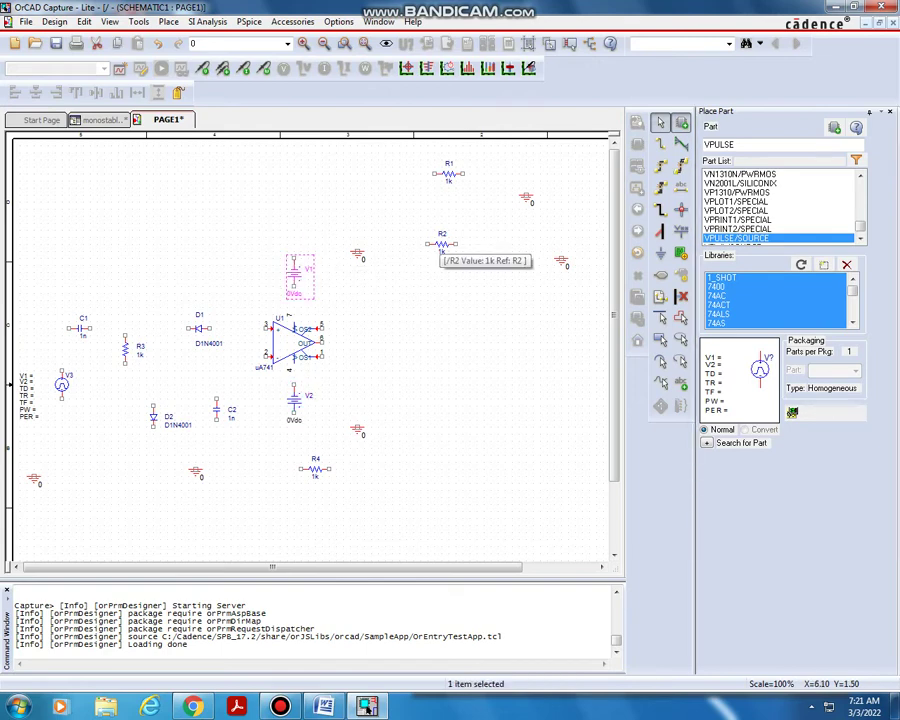
# Rotate resistors R2 and R1 to vertical.
pyautogui.click(442, 244)
pyautogui.press('r')
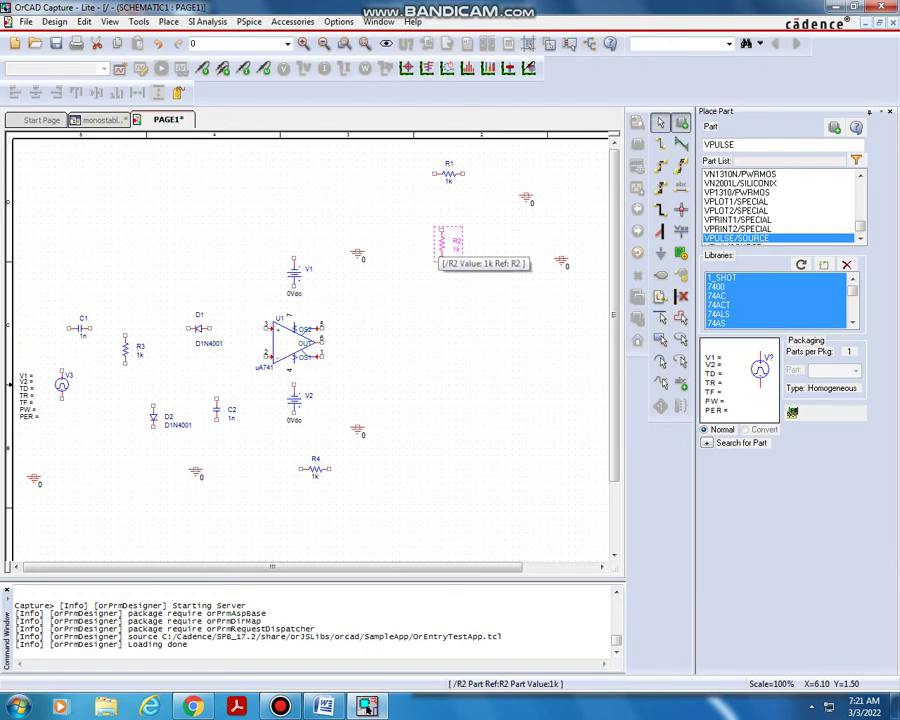
pyautogui.click(449, 174)
pyautogui.press('r')
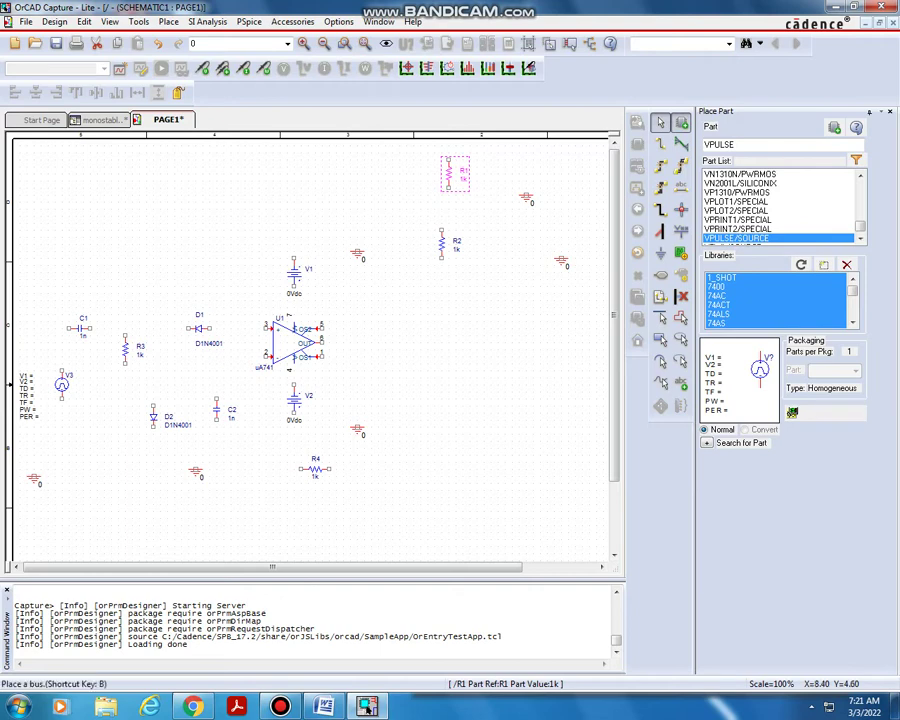
# Wire capacitor C1 through diode D1 to the op-amp's non-inverting input, and connect R3's upper end to the C1–D1 wire.
pyautogui.click(660, 144)
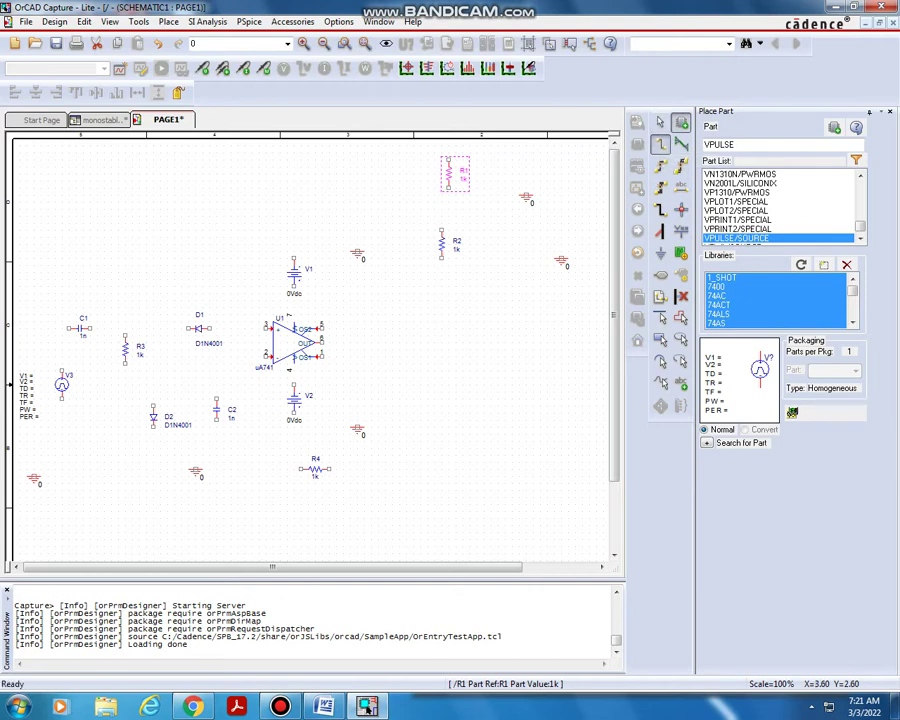
pyautogui.click(207, 329)
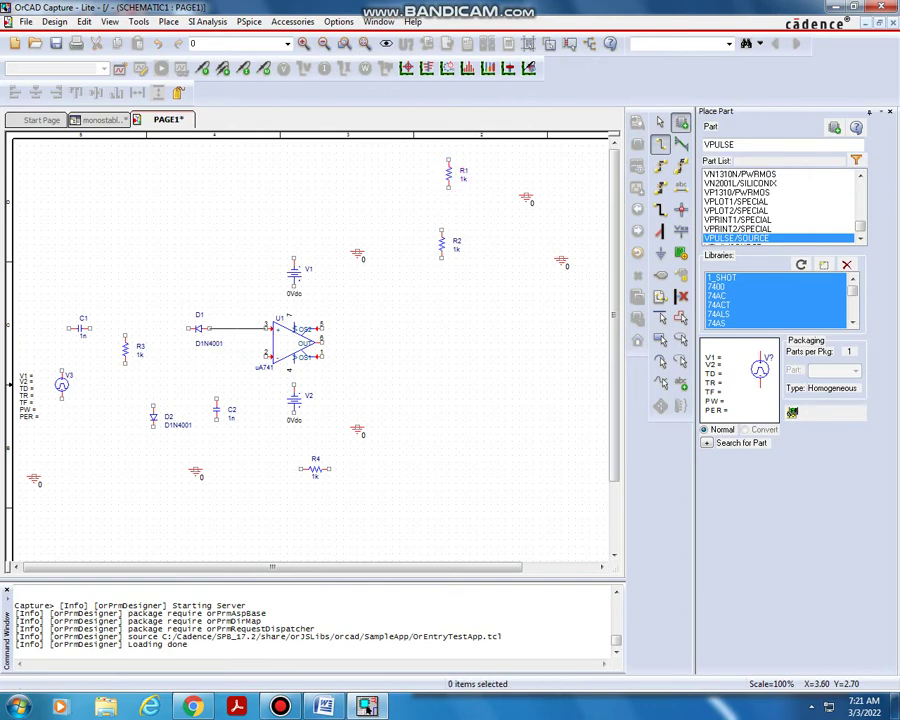
pyautogui.click(266, 328)
pyautogui.click(190, 329)
pyautogui.click(89, 328)
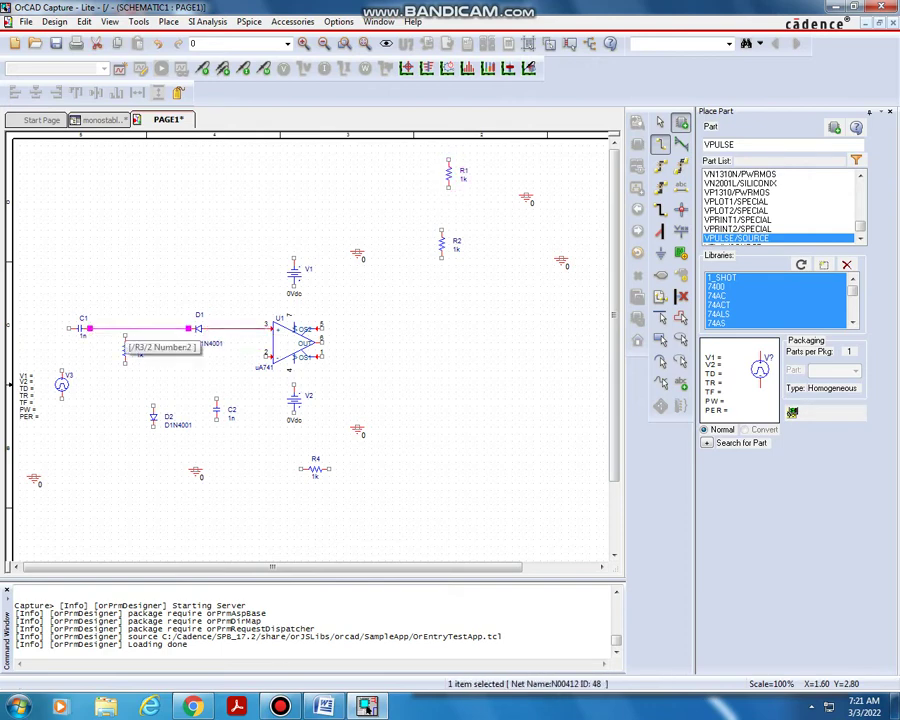
pyautogui.click(124, 337)
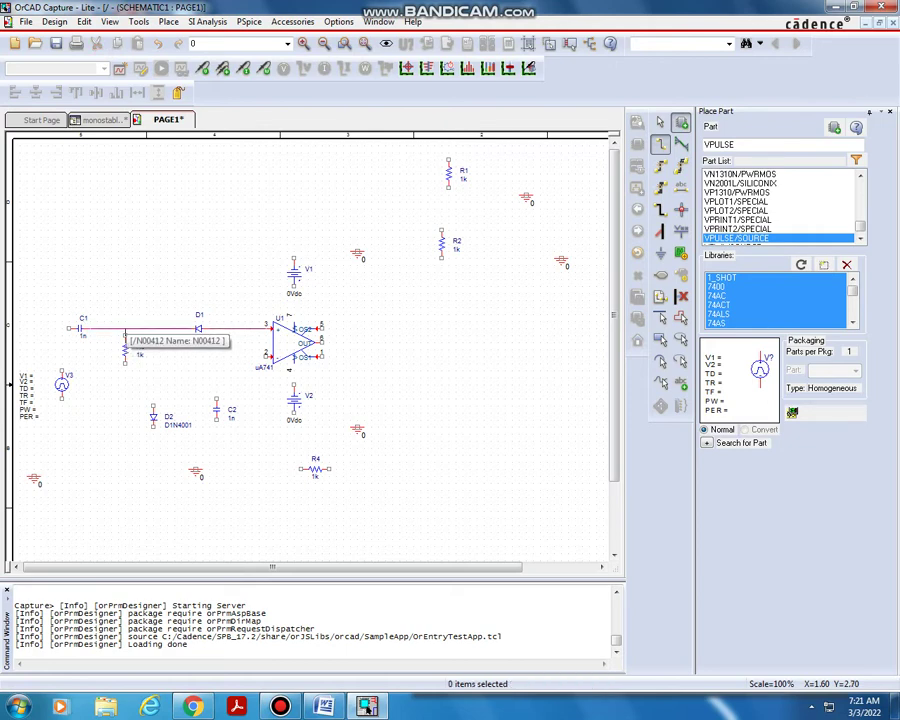
pyautogui.click(124, 329)
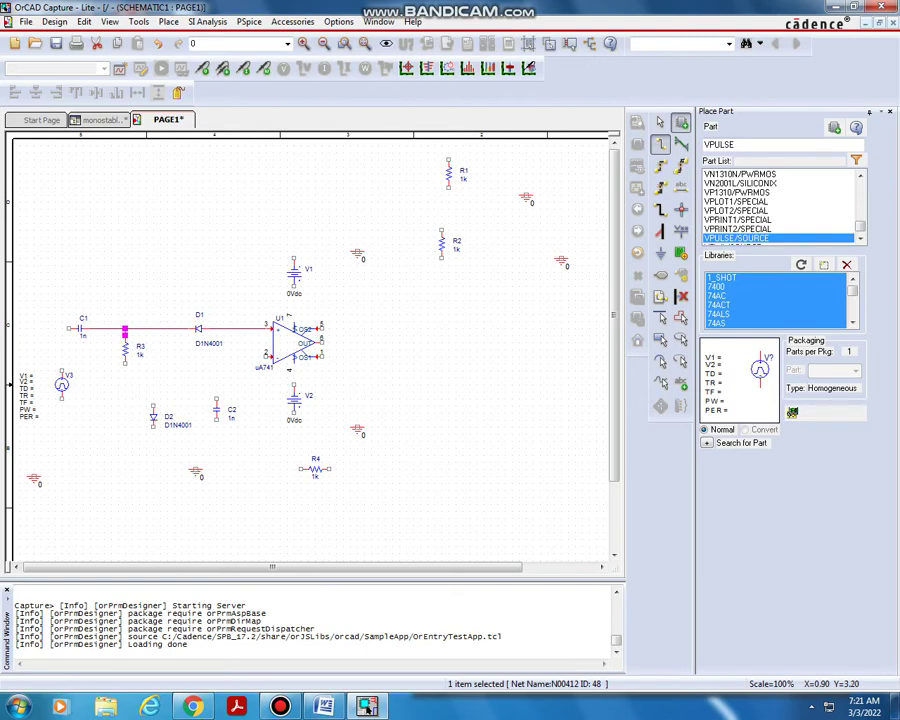
# Wire pulse source V3 to C1's free end and R3's lower end, and move the lower-left ground symbol onto the V3–R3 wire.
pyautogui.click(69, 329)
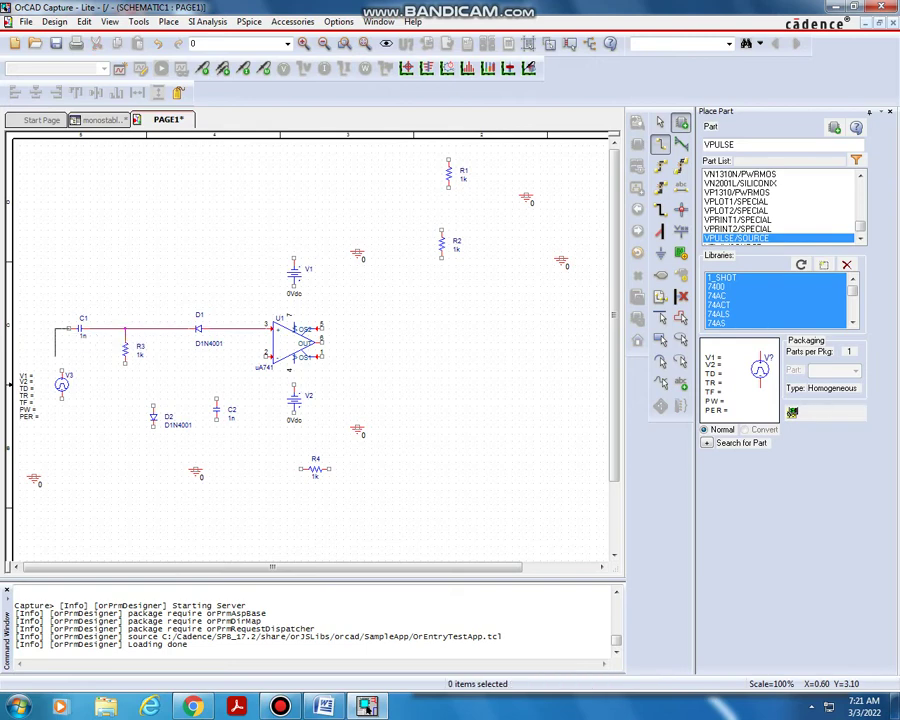
pyautogui.click(61, 329)
pyautogui.click(125, 363)
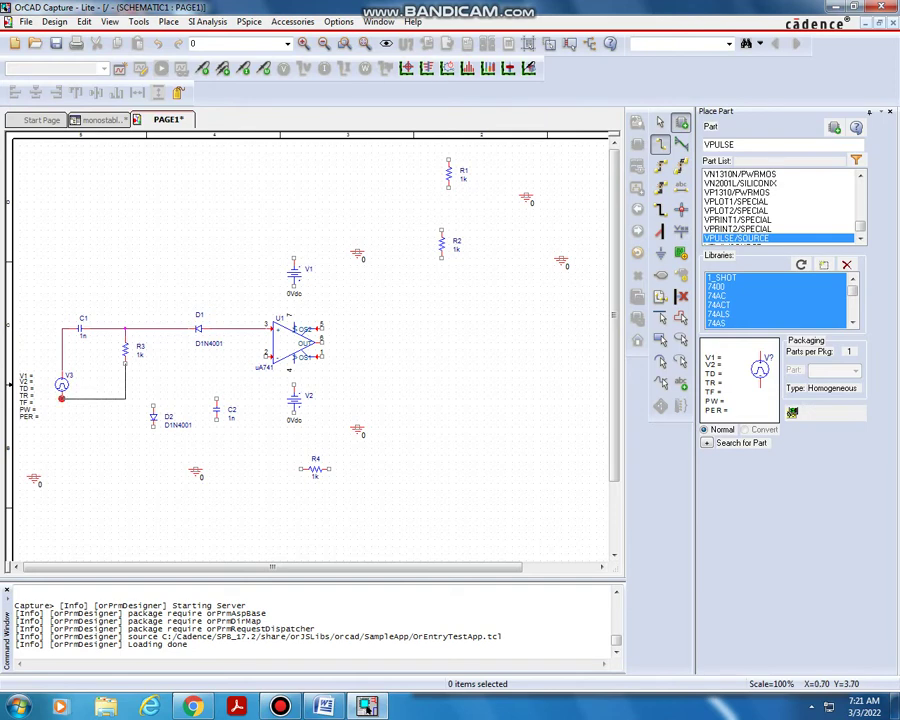
pyautogui.click(62, 398)
pyautogui.moveTo(35, 479); pyautogui.dragTo(96, 406)
pyautogui.click(86, 461)
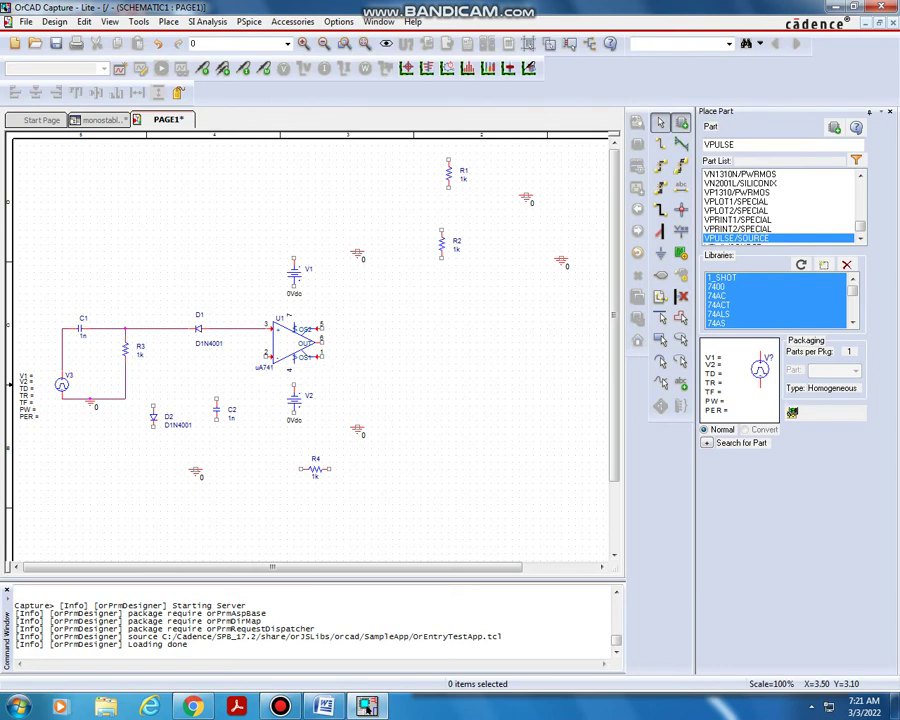
# Wire the op-amp's inverting input to the upper ends of capacitor C2 and diode D2.
pyautogui.press('w')
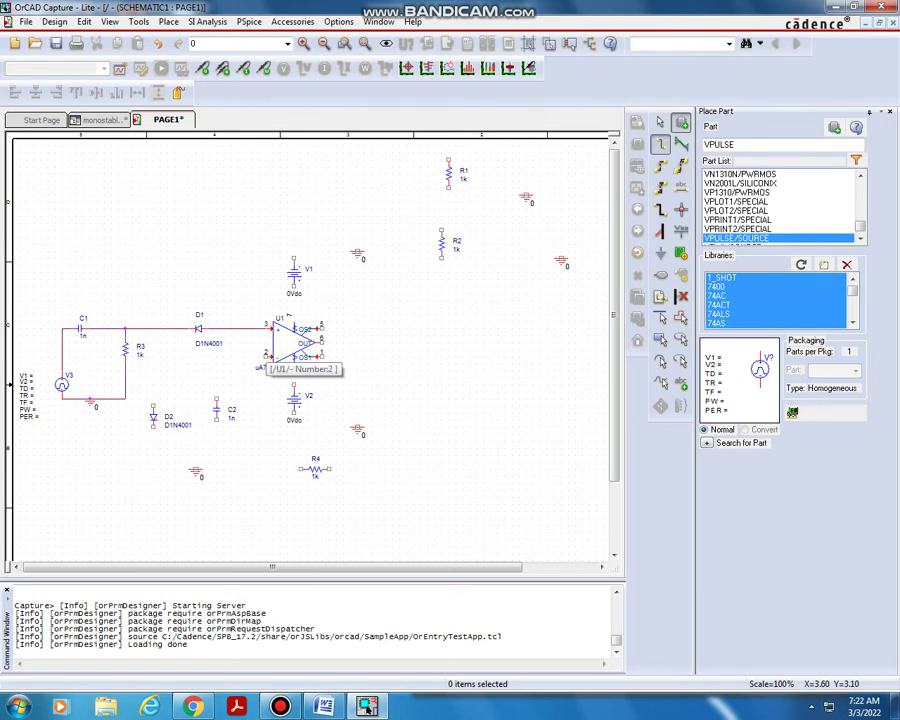
pyautogui.click(268, 355)
pyautogui.click(216, 400)
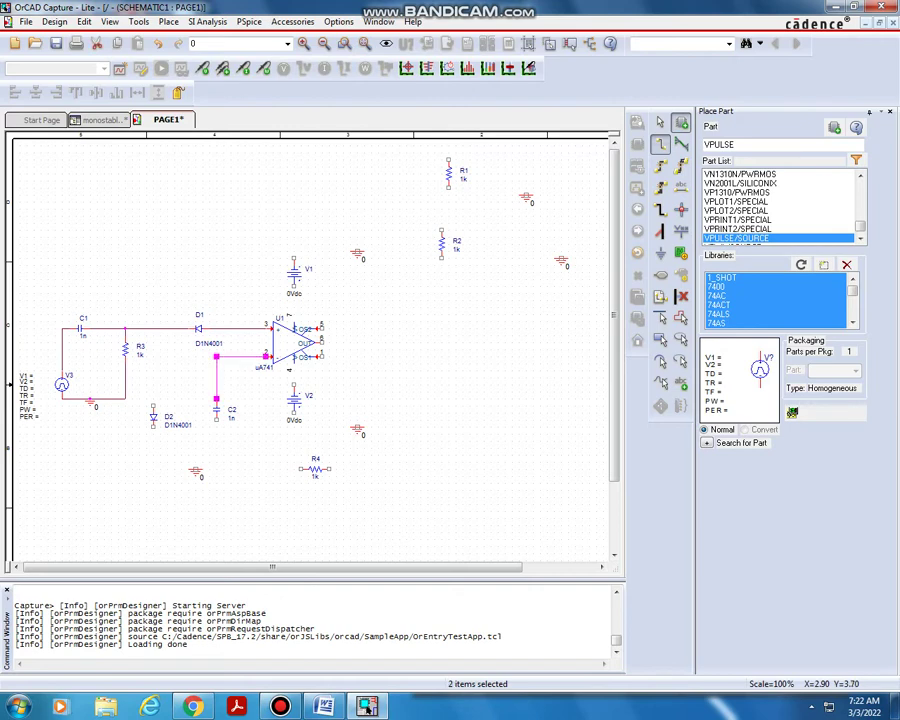
pyautogui.click(216, 357)
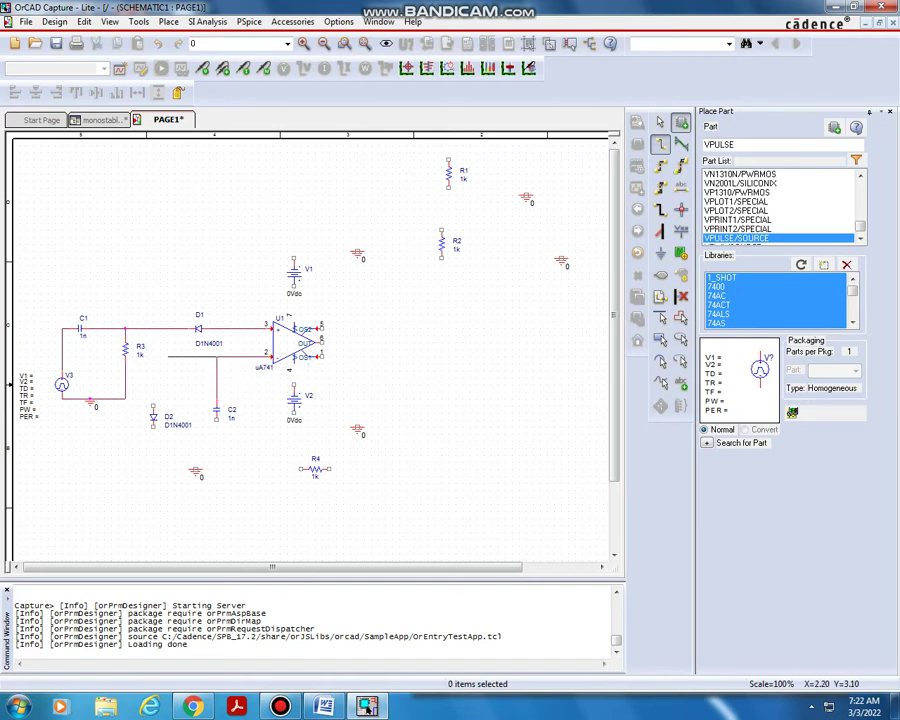
pyautogui.click(153, 407)
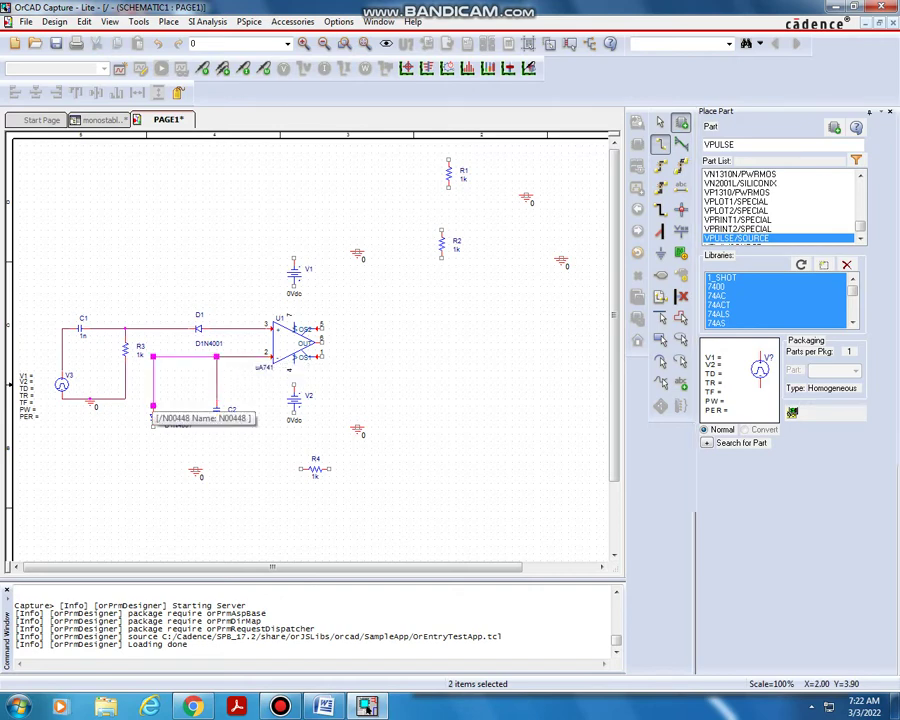
# Join the lower ends of D2 and C2 with a wire, and connect that wire to the ground symbol below.
pyautogui.click(153, 425)
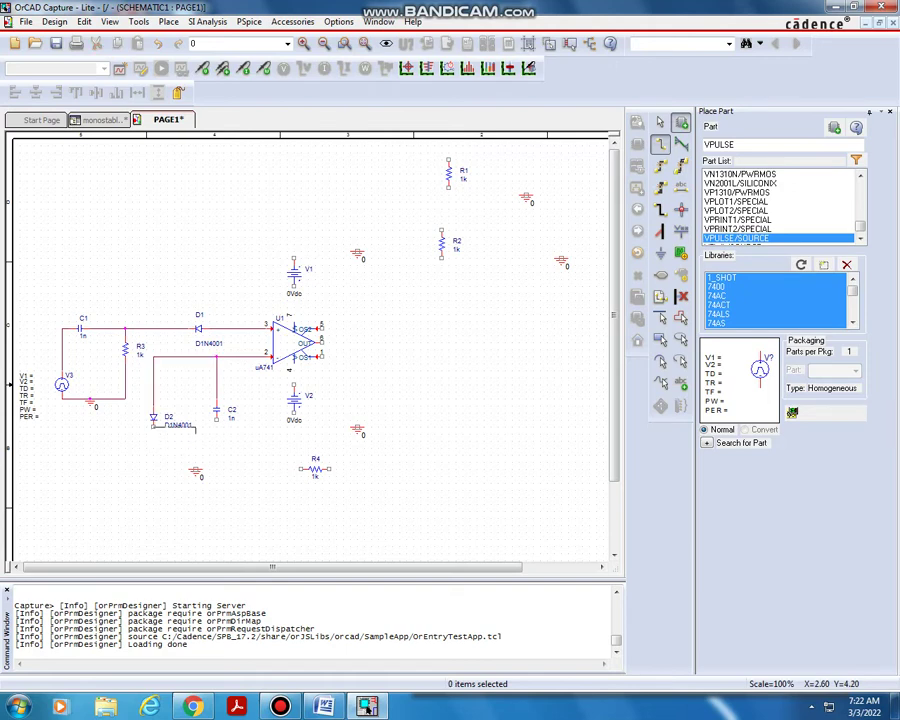
pyautogui.click(216, 425)
pyautogui.click(195, 469)
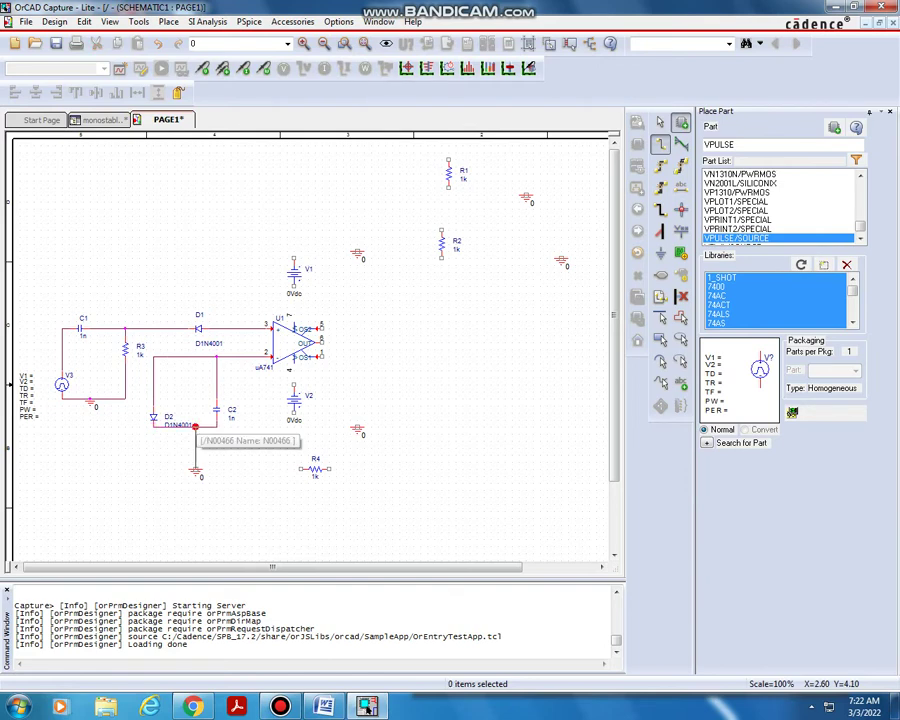
pyautogui.click(196, 428)
pyautogui.press('Escape')
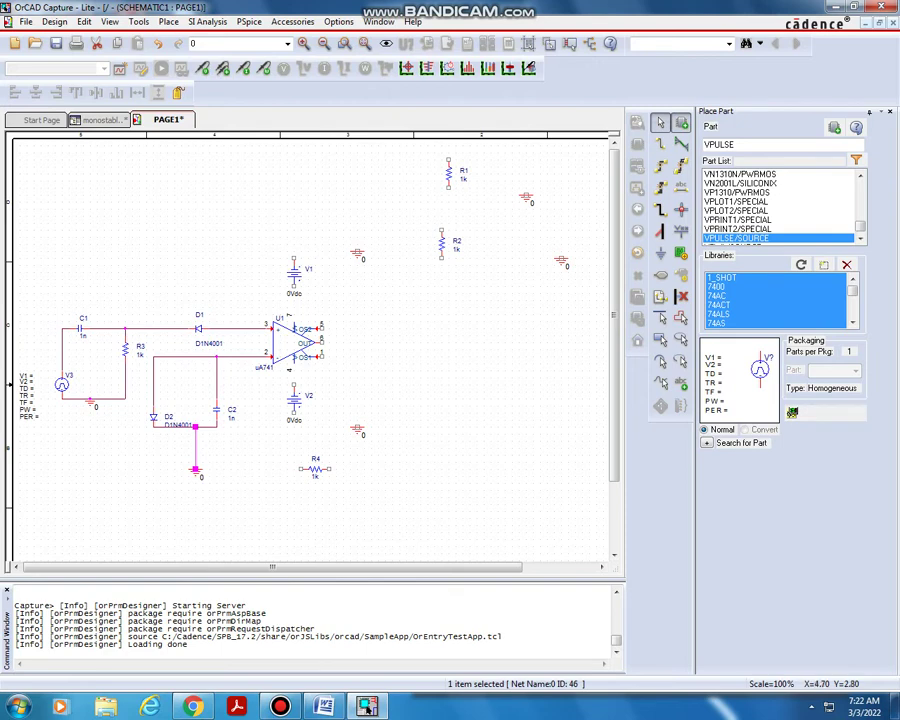
# Wire DC source V1 to the op-amp's supply pin 7 and DC source V2 to supply pin 4.
pyautogui.press('w')
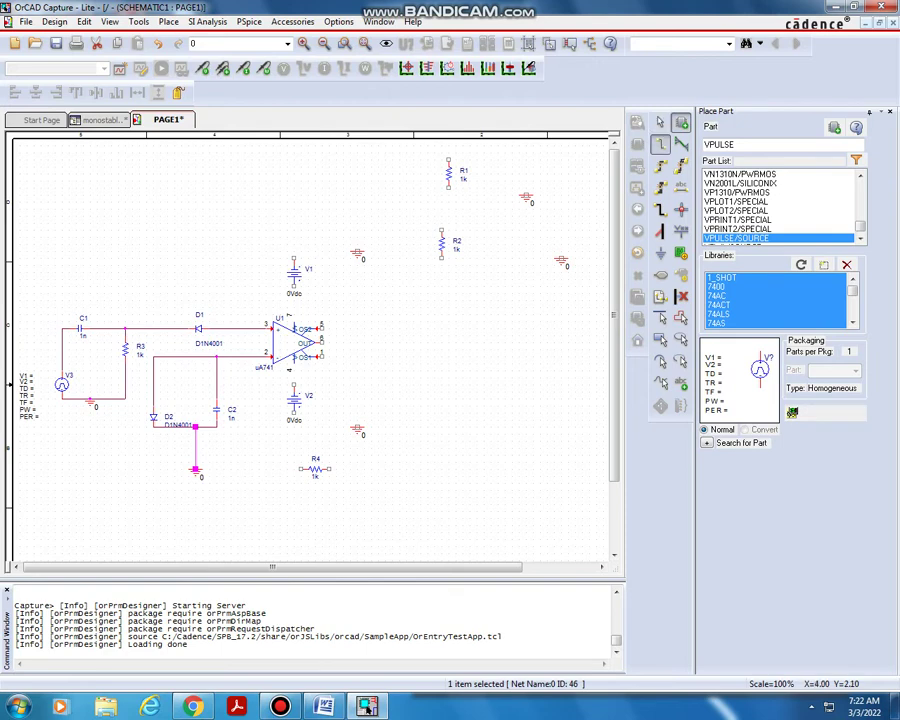
pyautogui.click(294, 286)
pyautogui.click(294, 328)
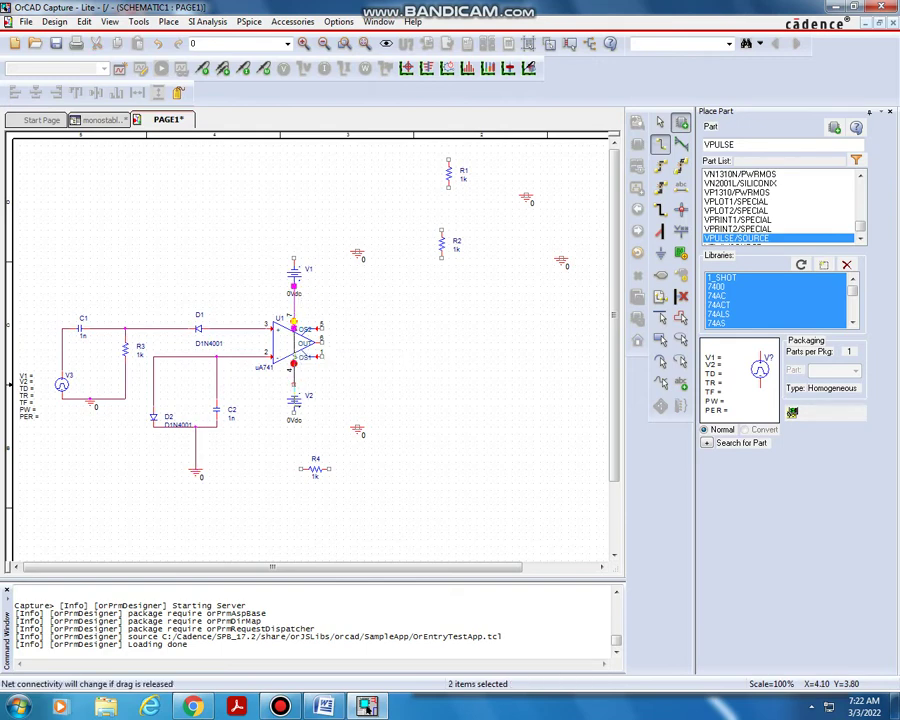
pyautogui.press('Escape')
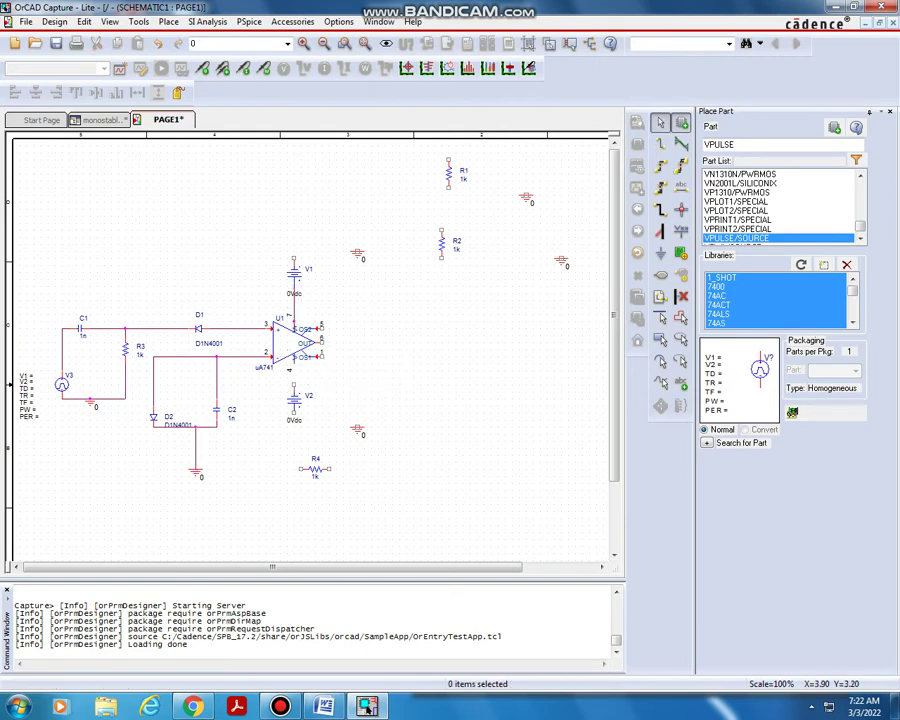
pyautogui.press('w')
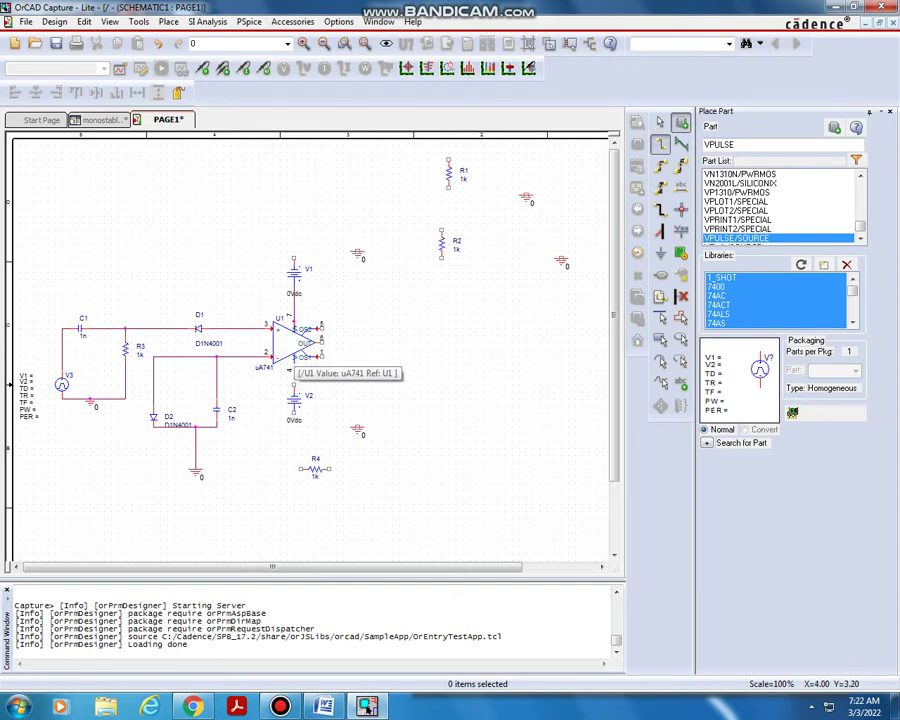
pyautogui.click(293, 365)
pyautogui.click(293, 384)
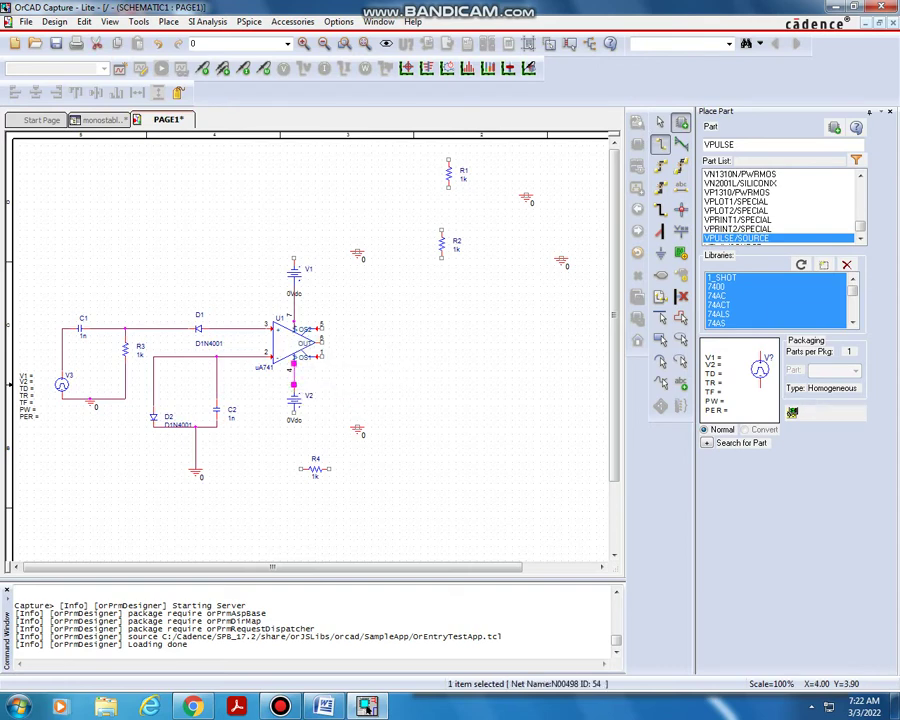
# Wire the free terminals of DC sources V2 and V1 to their neighbouring ground symbols.
pyautogui.click(293, 412)
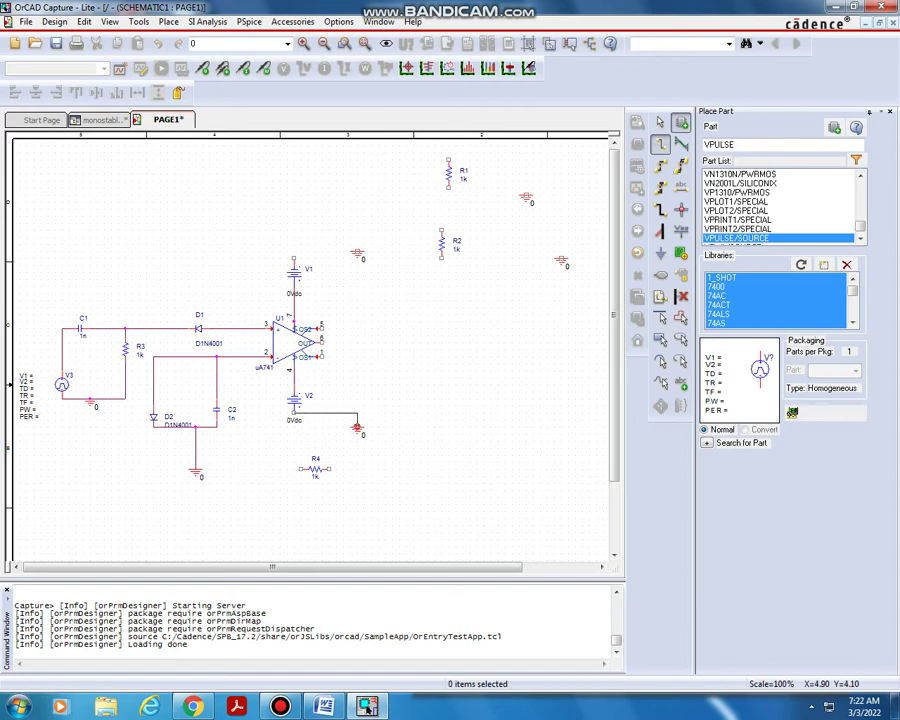
pyautogui.click(356, 427)
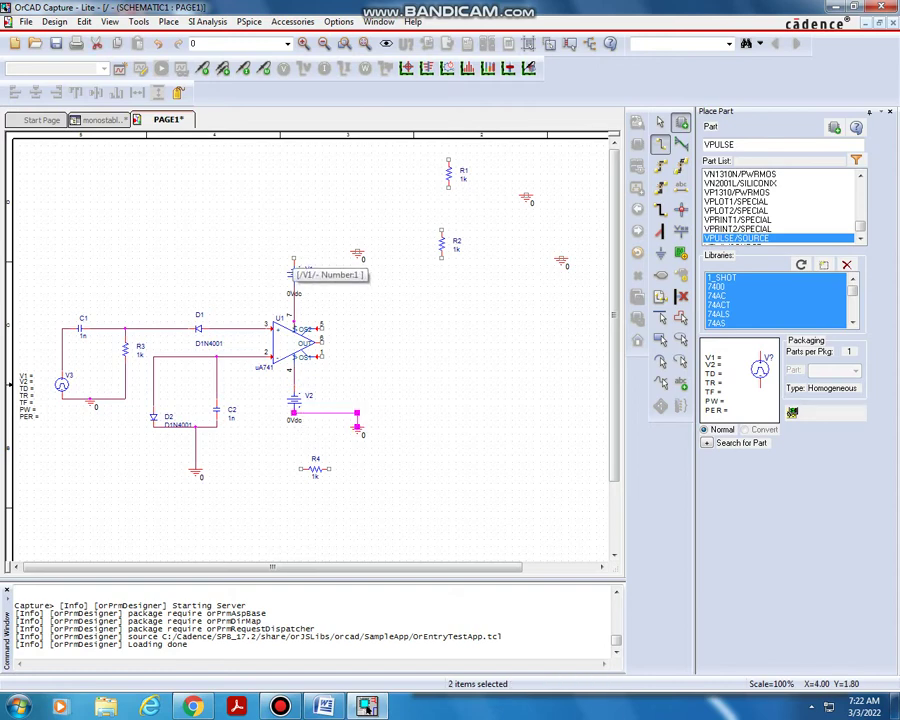
pyautogui.click(293, 261)
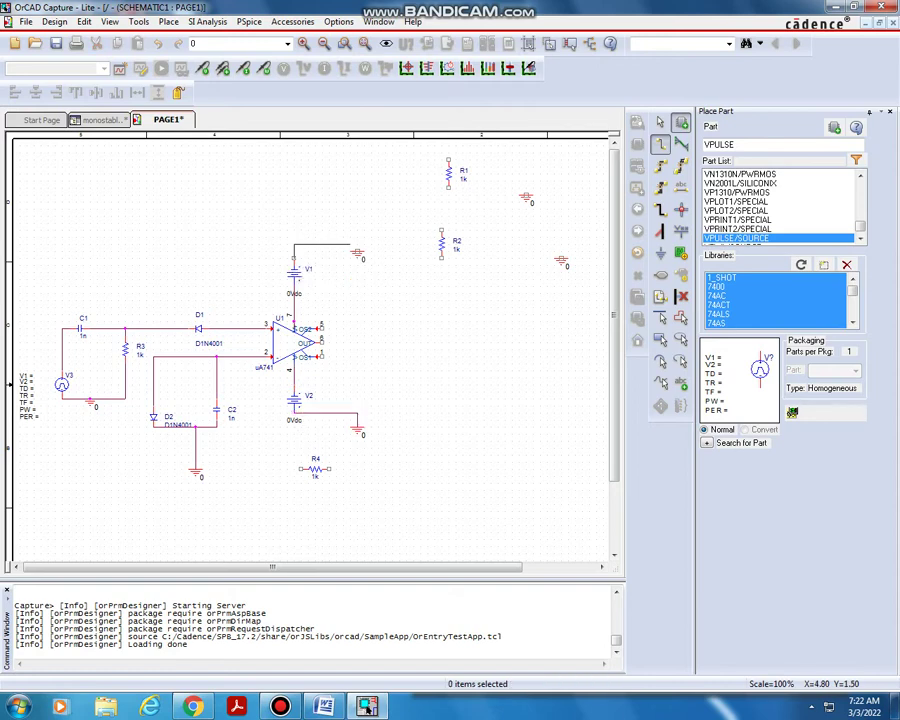
pyautogui.click(357, 252)
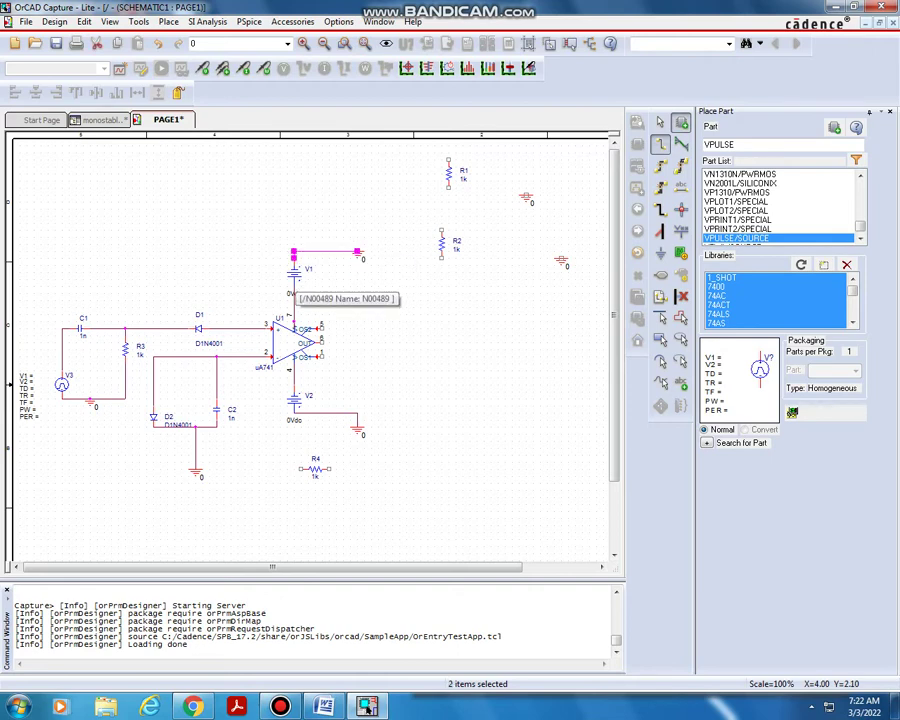
pyautogui.press('Escape')
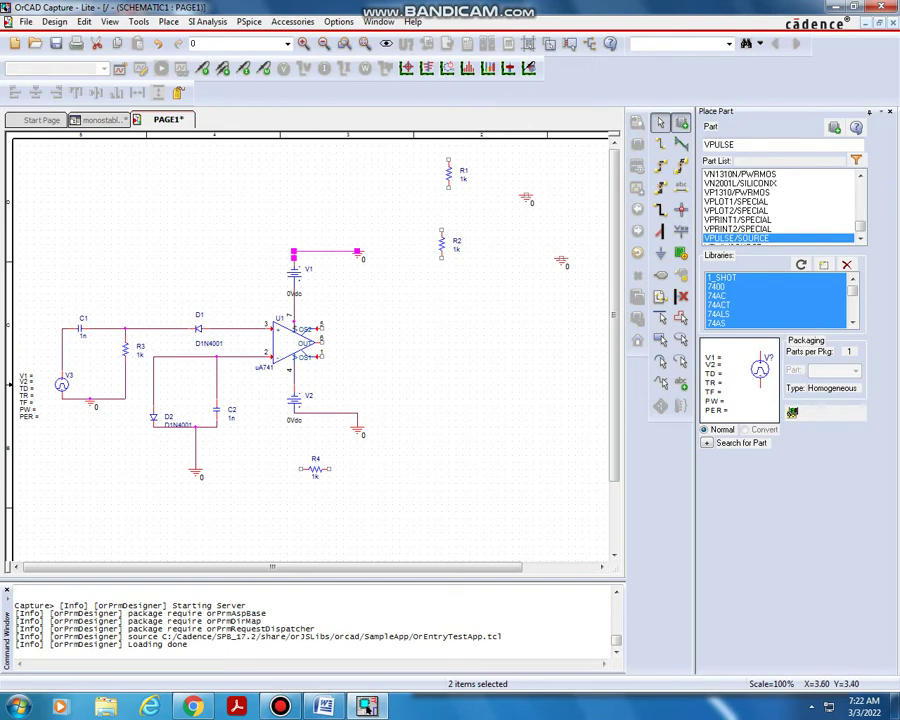
# Wire the op-amp output through resistors R2 and R1 in series to the ground symbol beside R1.
pyautogui.press('w')
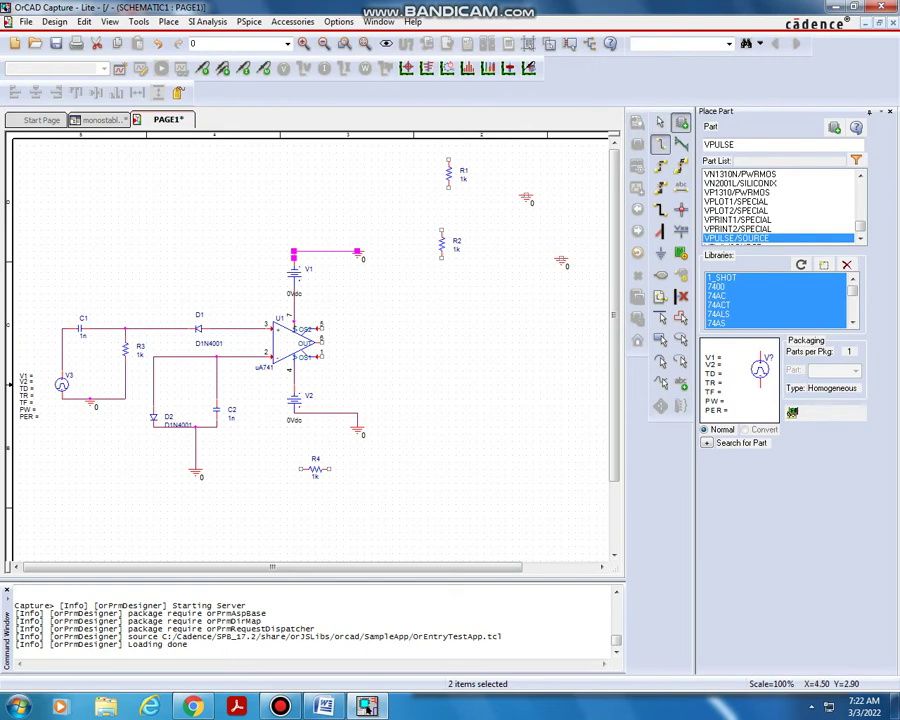
pyautogui.click(320, 342)
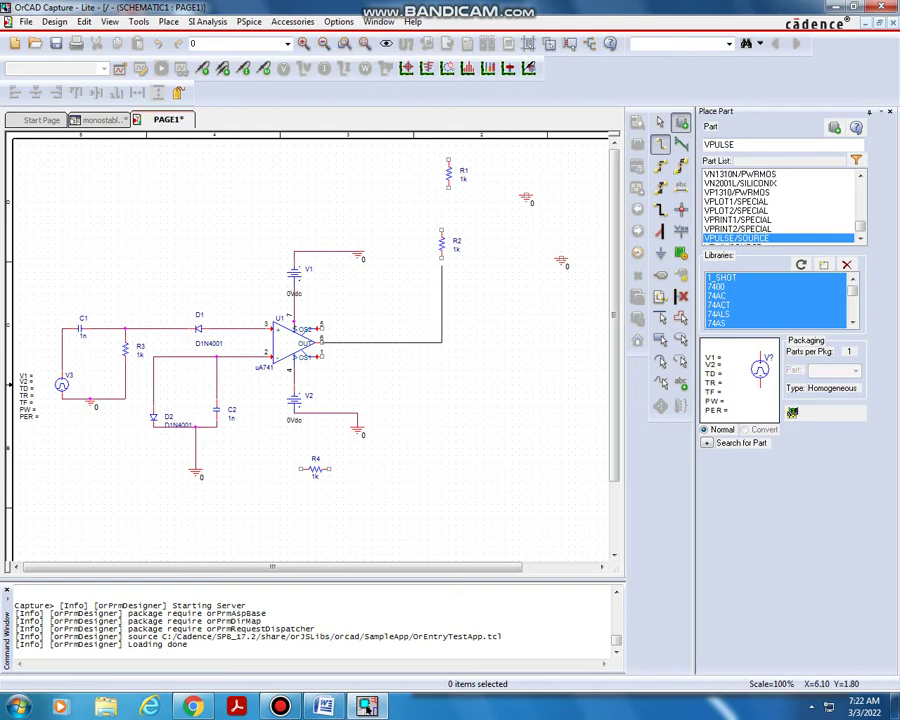
pyautogui.click(441, 258)
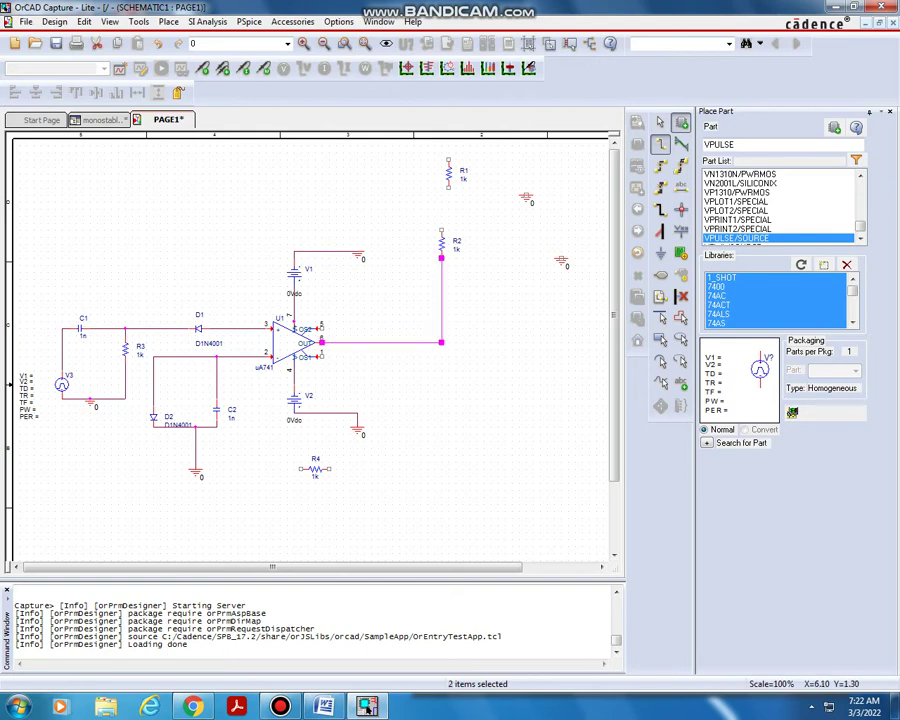
pyautogui.click(441, 230)
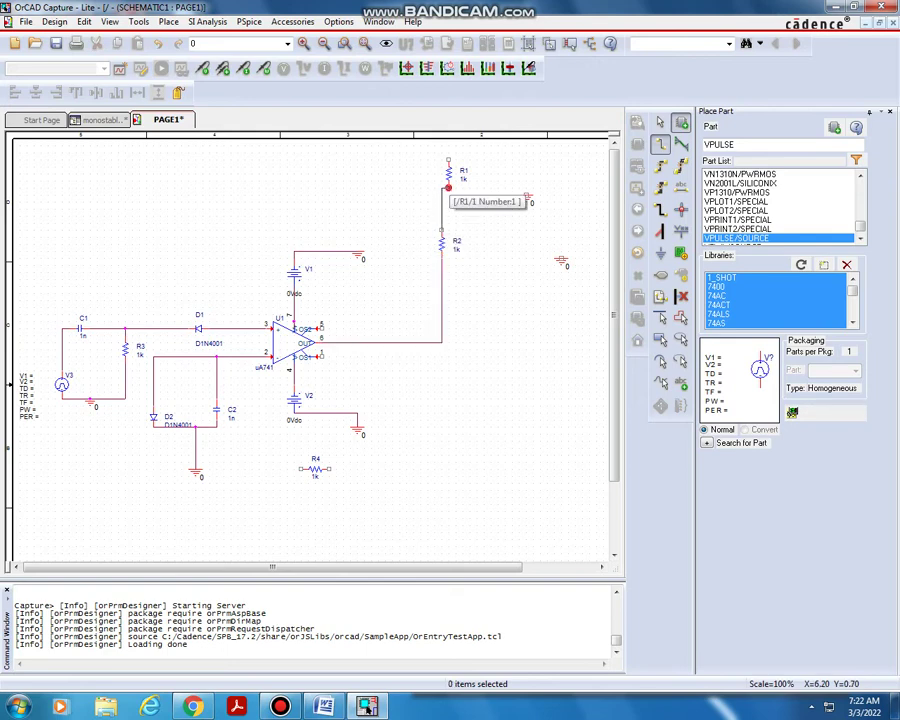
pyautogui.click(448, 187)
pyautogui.click(448, 161)
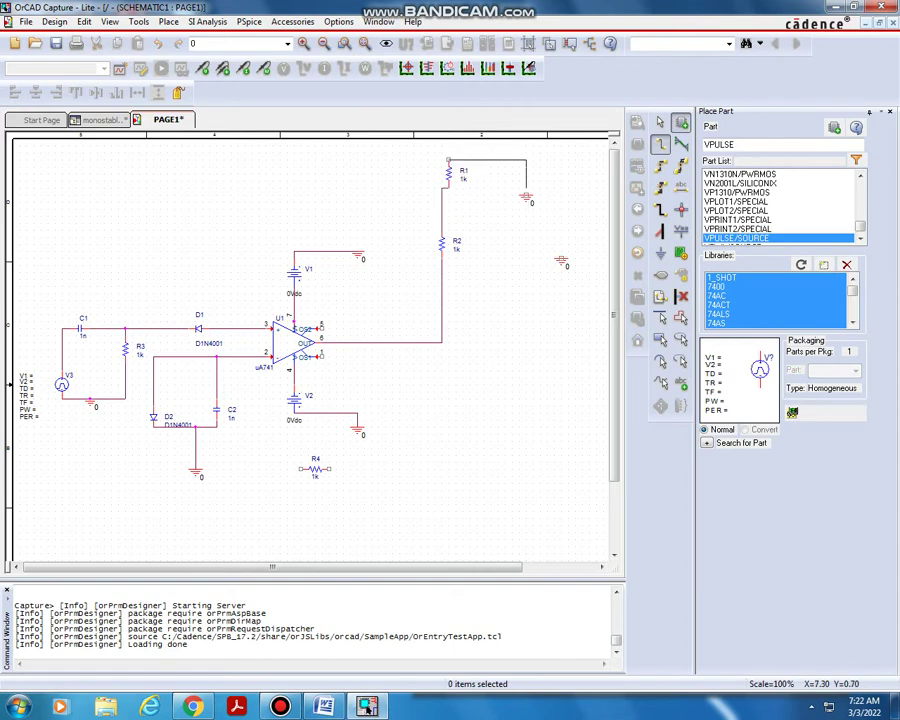
pyautogui.click(526, 195)
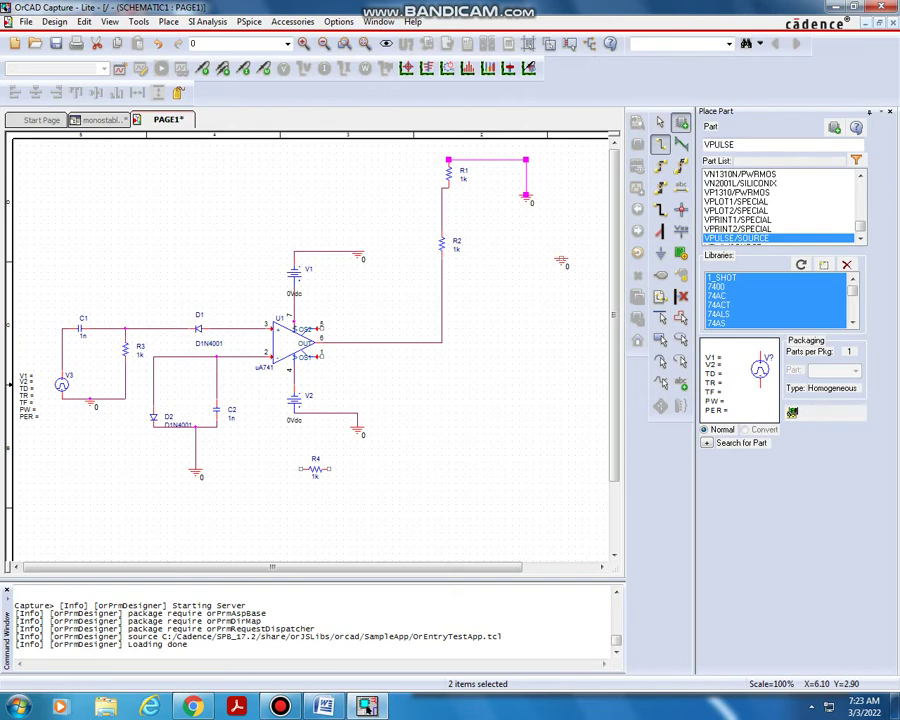
# Wire resistor R4 as feedback between the op-amp's output wire and its inverting input wire.
pyautogui.click(441, 343)
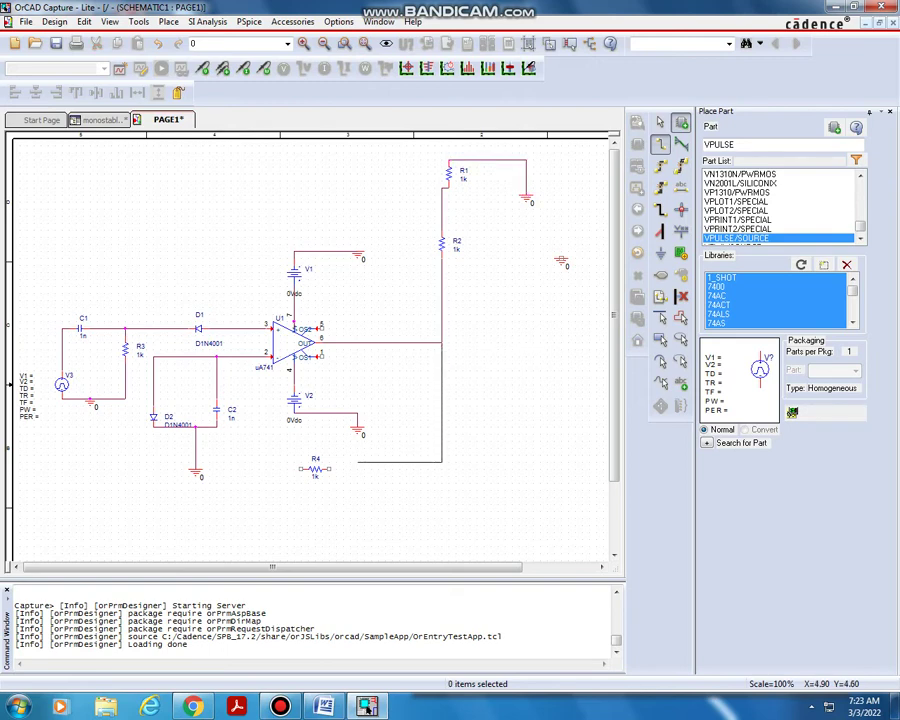
pyautogui.click(329, 468)
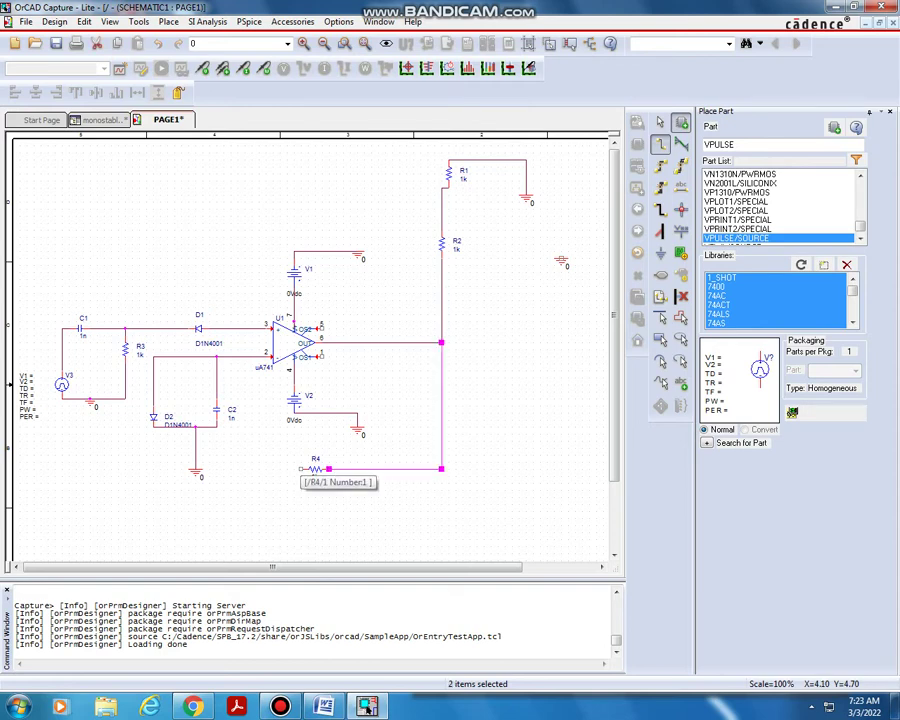
pyautogui.click(300, 468)
pyautogui.click(245, 356)
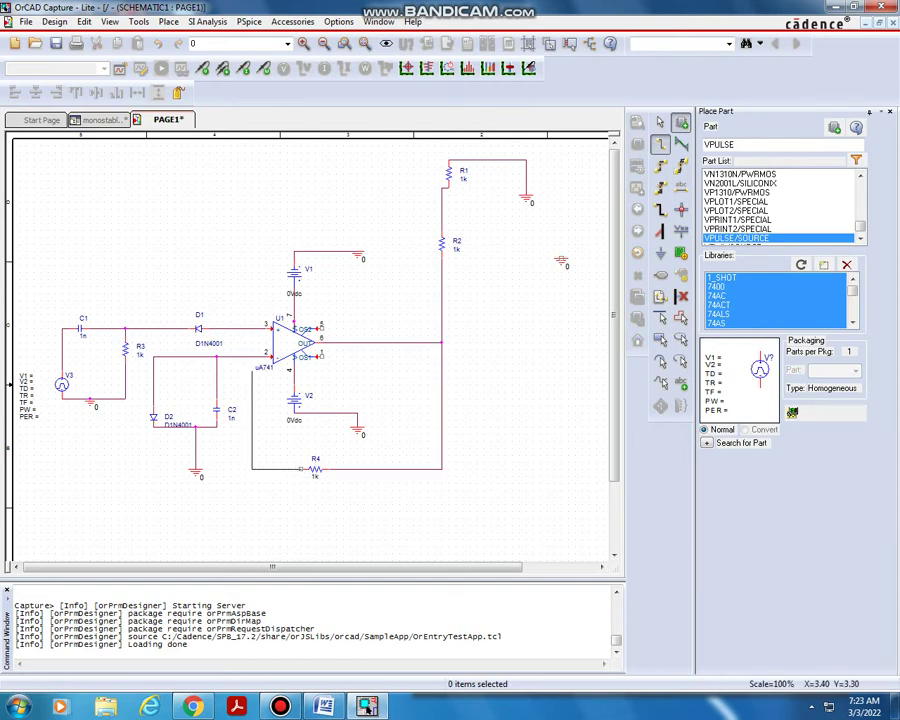
pyautogui.click(245, 356)
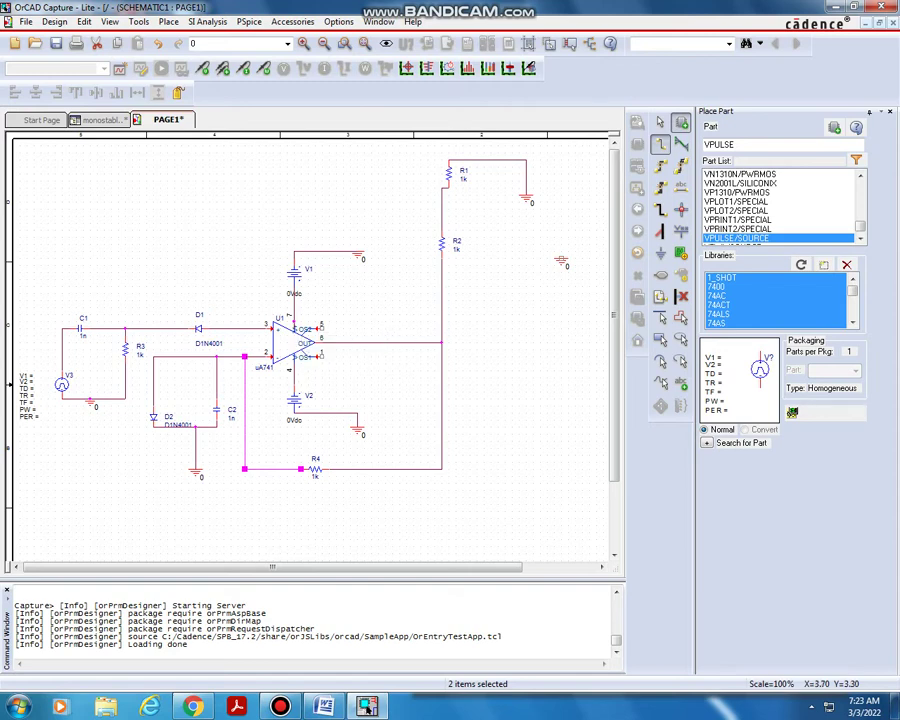
# Wire the op-amp's non-inverting input line, between D1 and pin 3, to the node between resistors R1 and R2.
pyautogui.press('Escape')
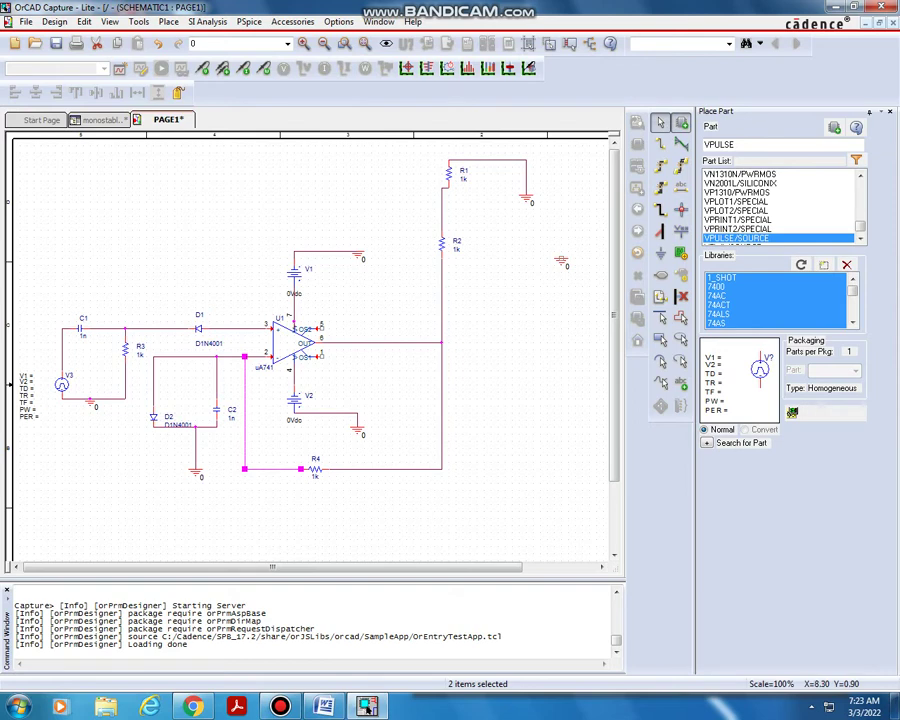
pyautogui.press('w')
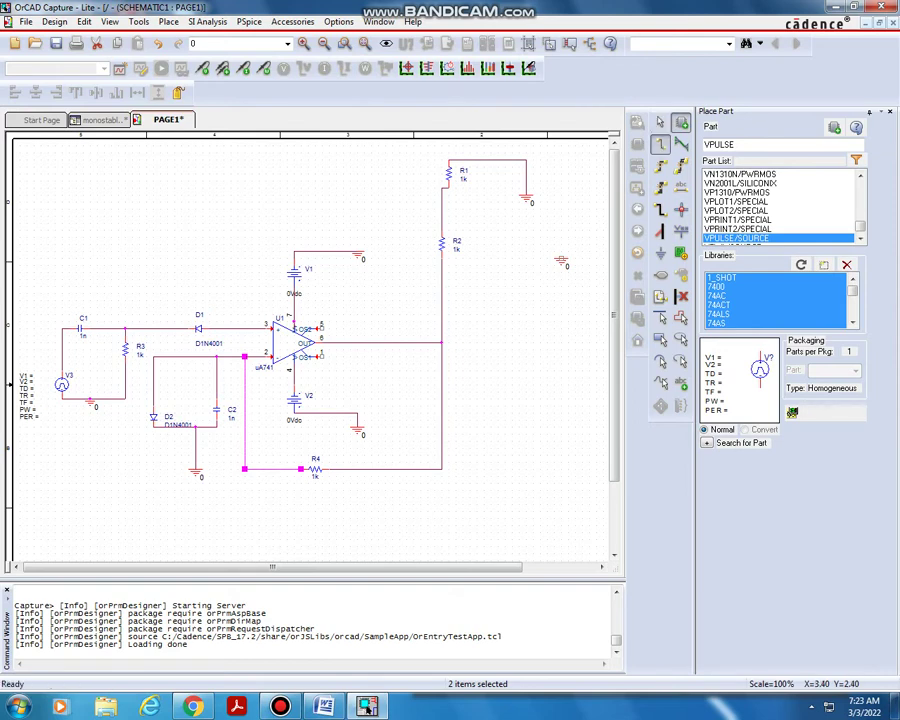
pyautogui.click(258, 328)
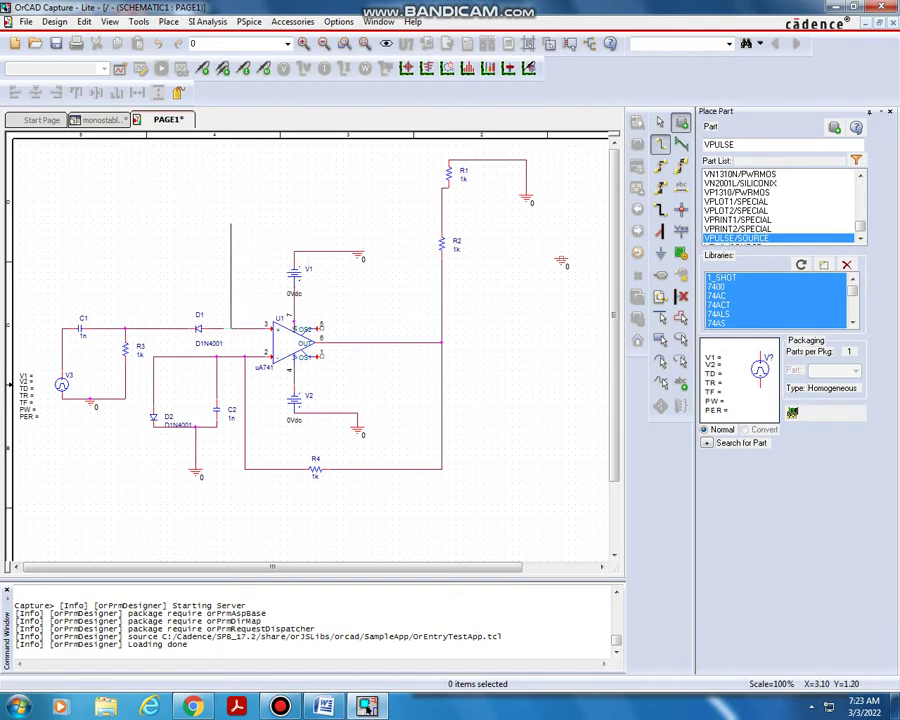
pyautogui.doubleClick(223, 222)
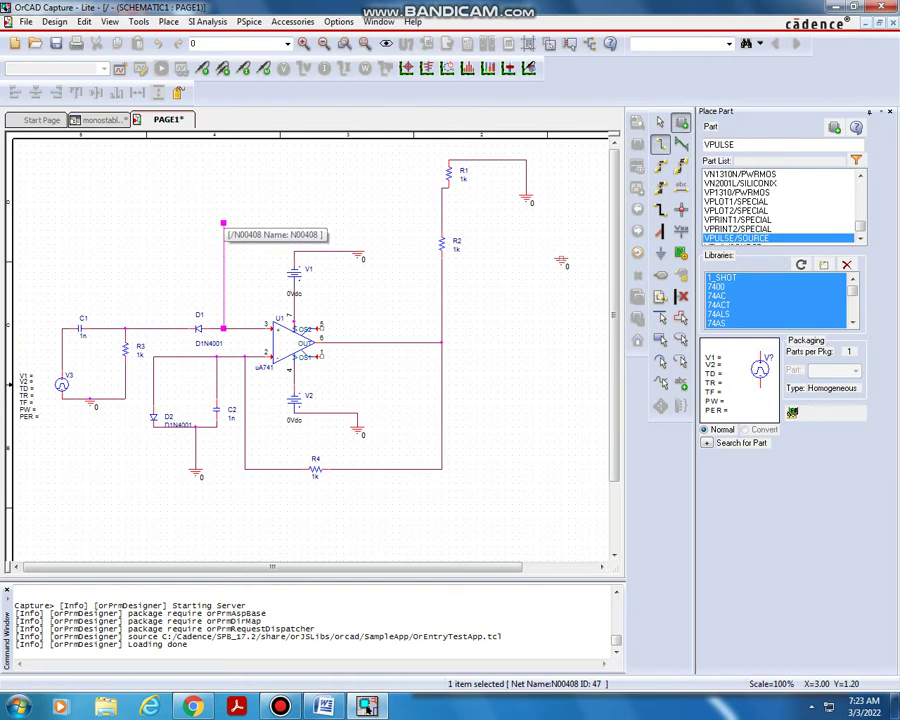
pyautogui.rightClick(223, 222)
pyautogui.click(255, 233)
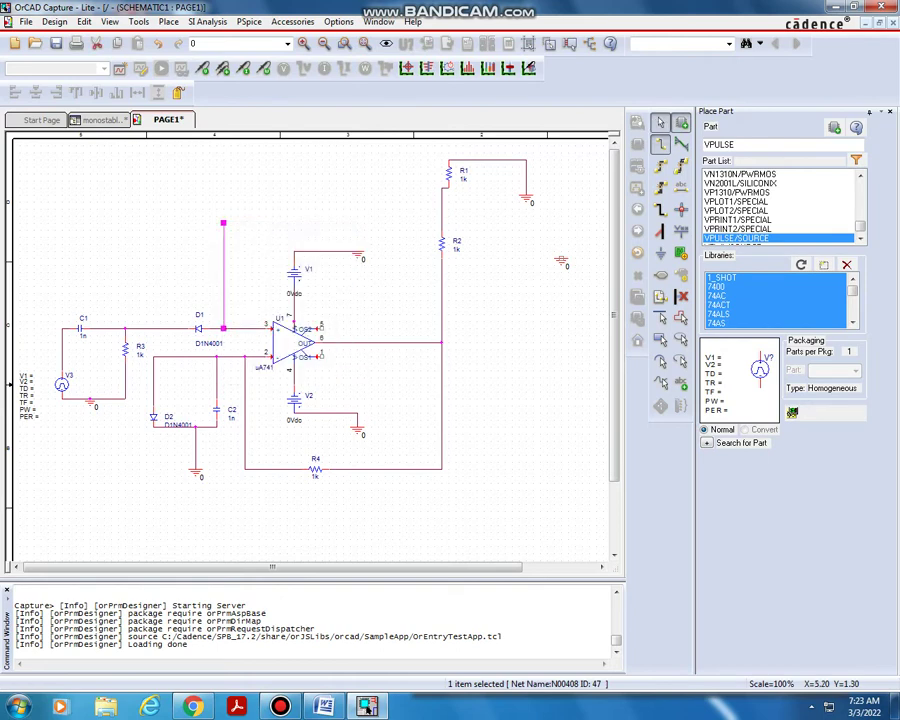
pyautogui.click(223, 222)
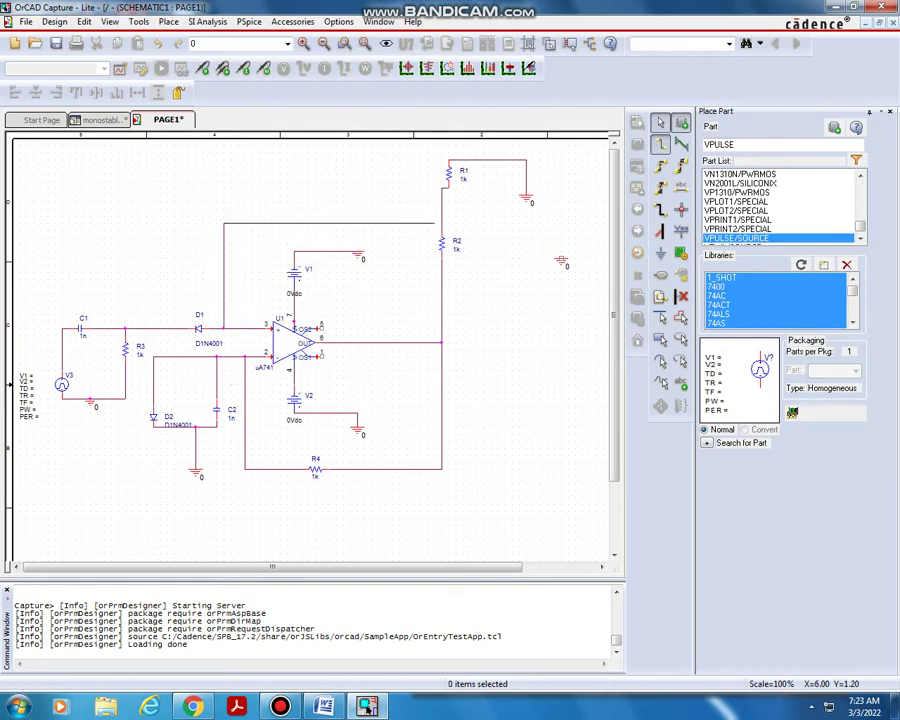
pyautogui.doubleClick(441, 222)
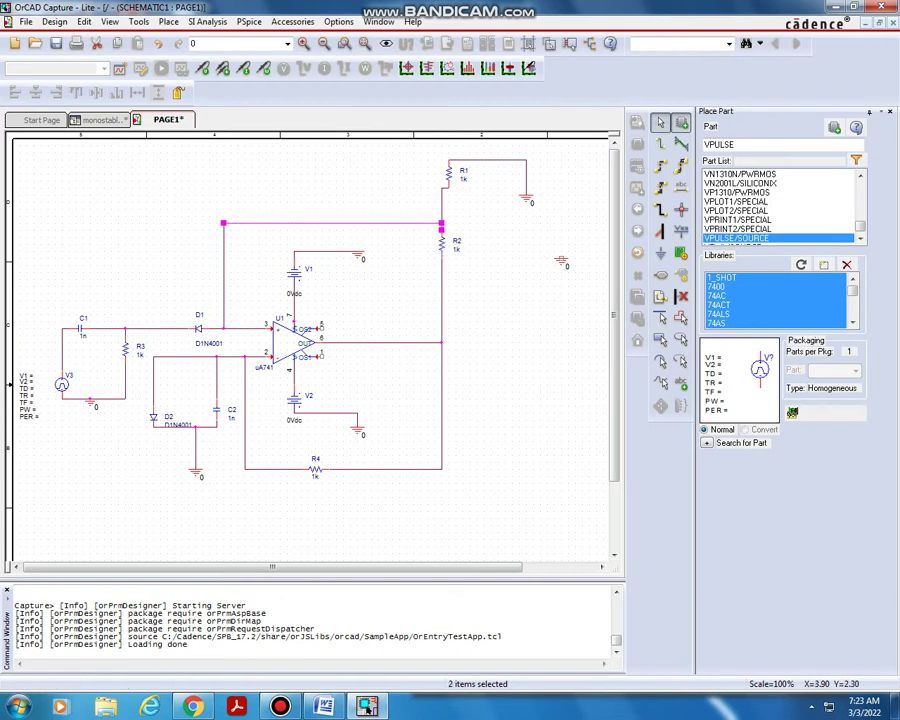
# Set the DC value of both op-amp supply sources, V1 and V2, to 15.
pyautogui.doubleClick(294, 294)
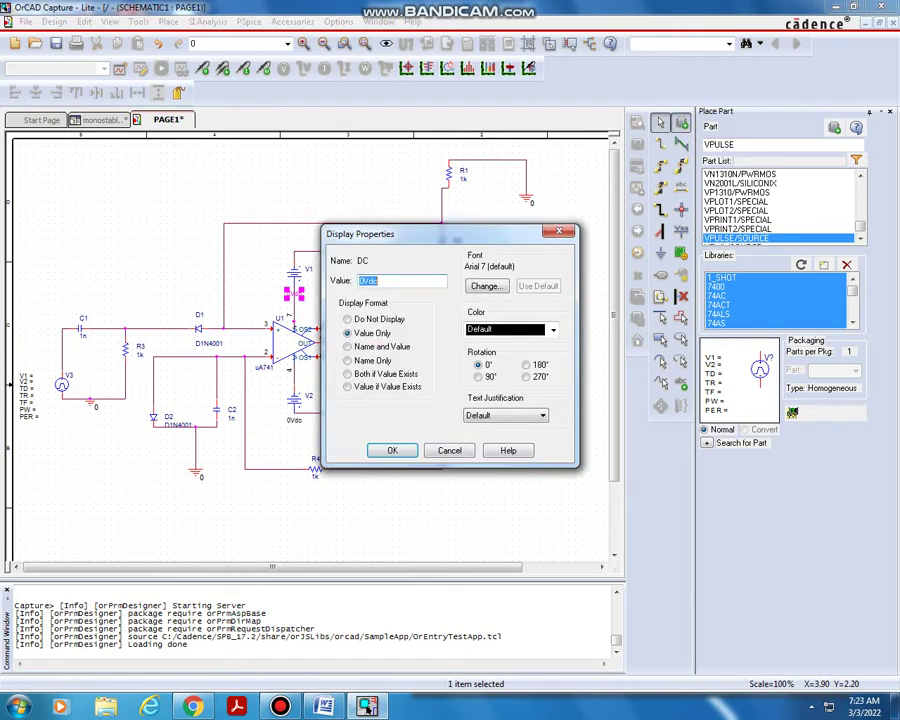
pyautogui.write('15')
pyautogui.press('Return')
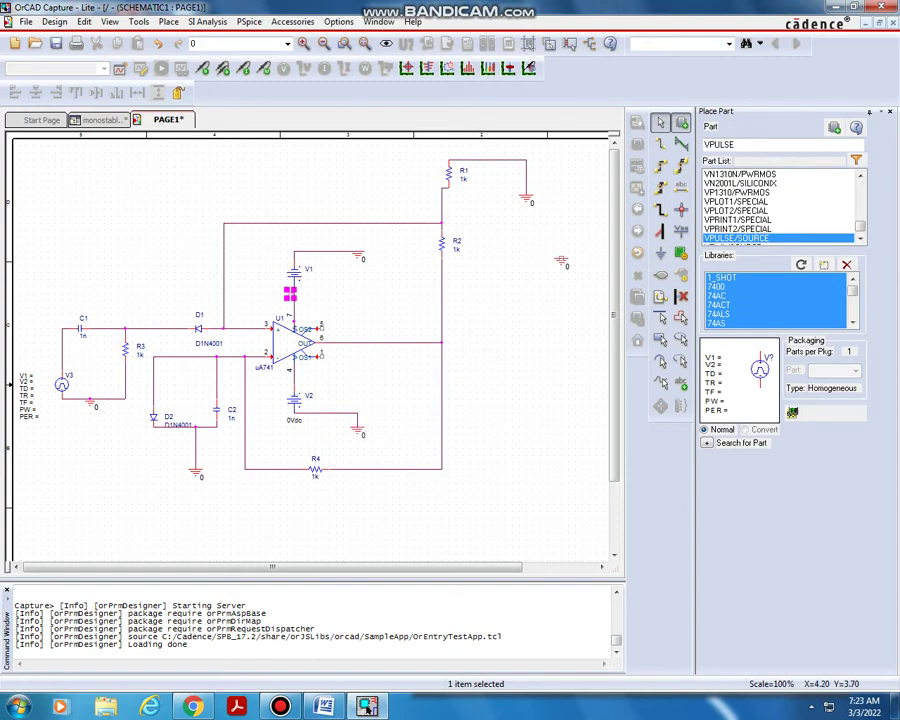
pyautogui.doubleClick(294, 420)
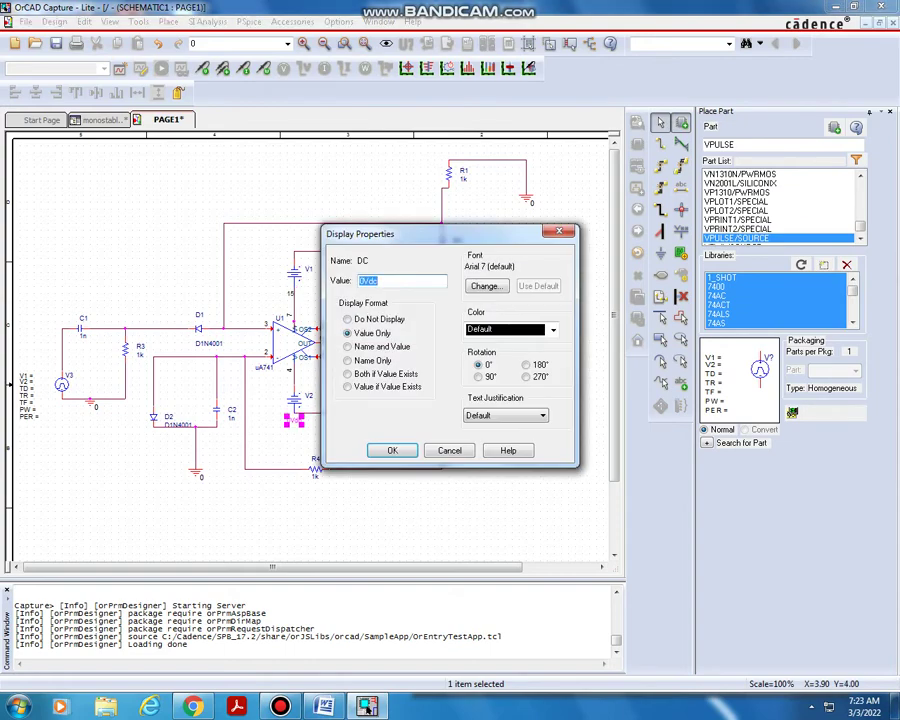
pyautogui.write('15')
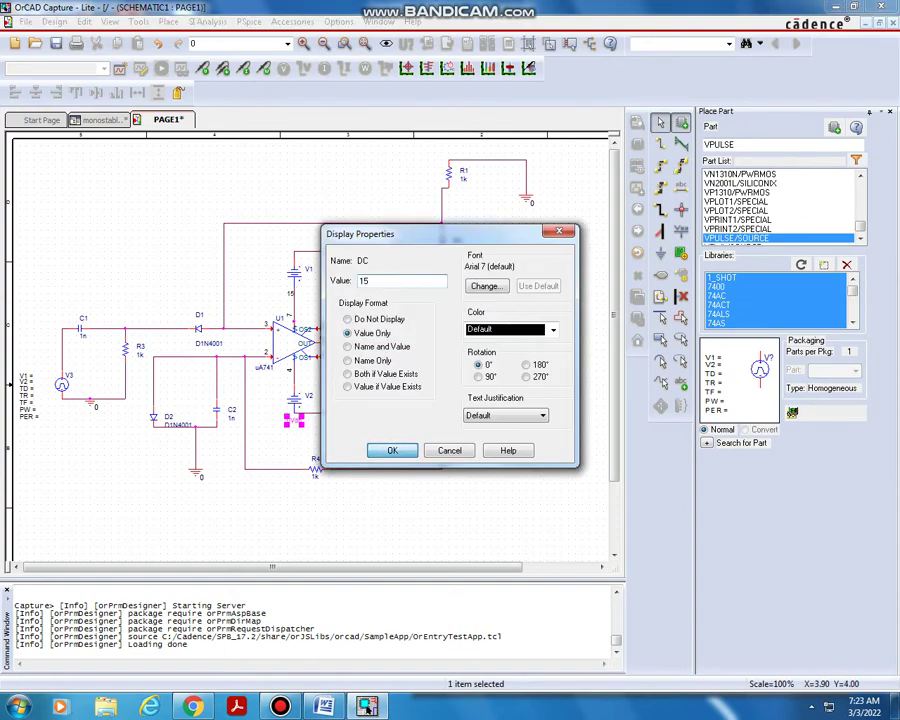
pyautogui.press('Return')
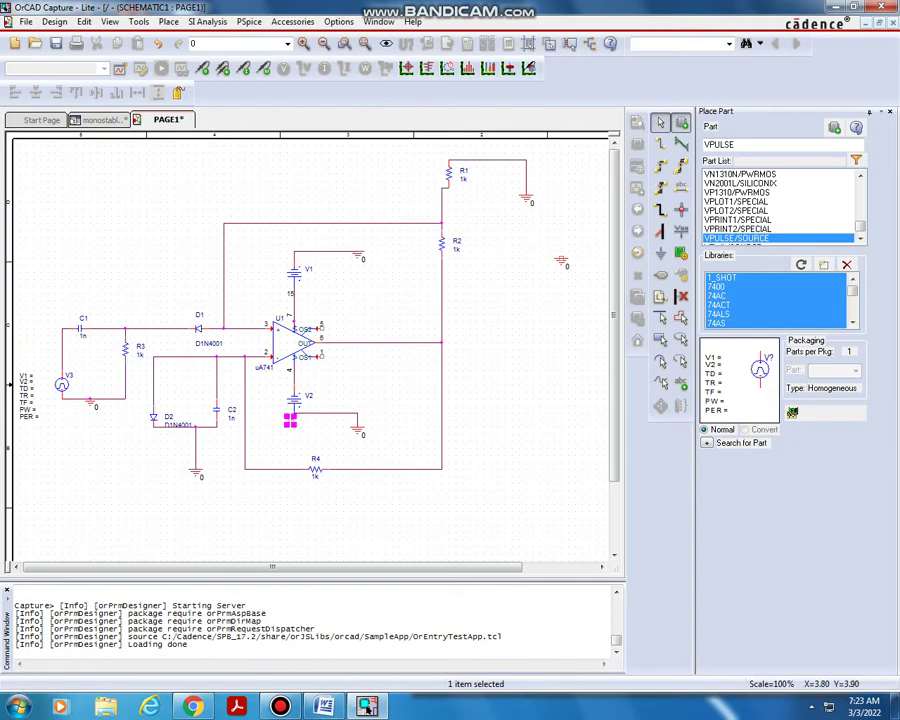
# Set capacitor C2's value to .1u and capacitor C1's value to .01u.
pyautogui.doubleClick(231, 416)
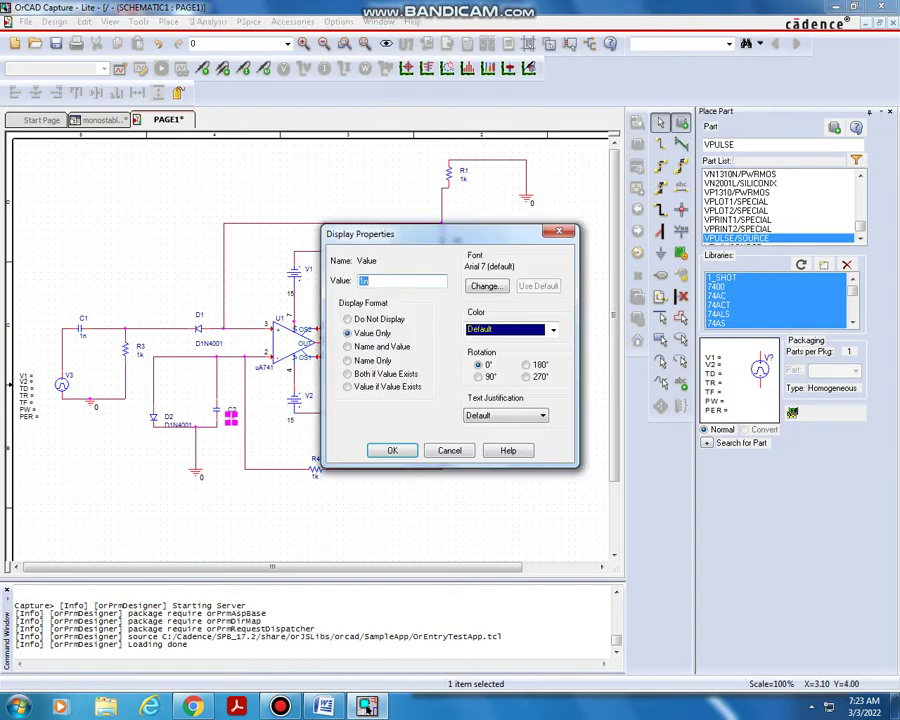
pyautogui.write('.1u')
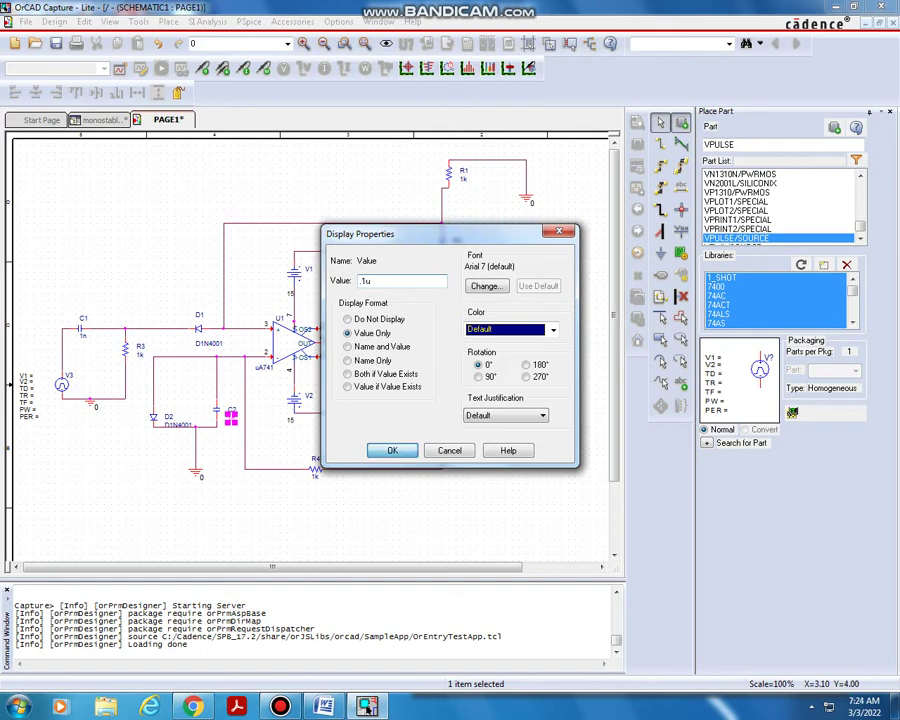
pyautogui.press('Return')
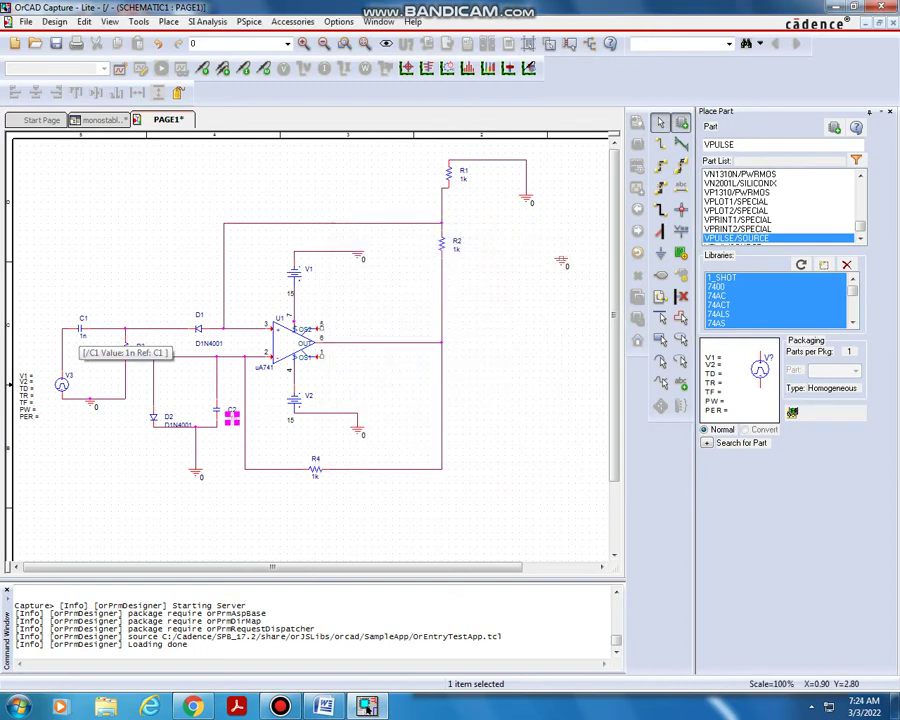
pyautogui.doubleClick(83, 335)
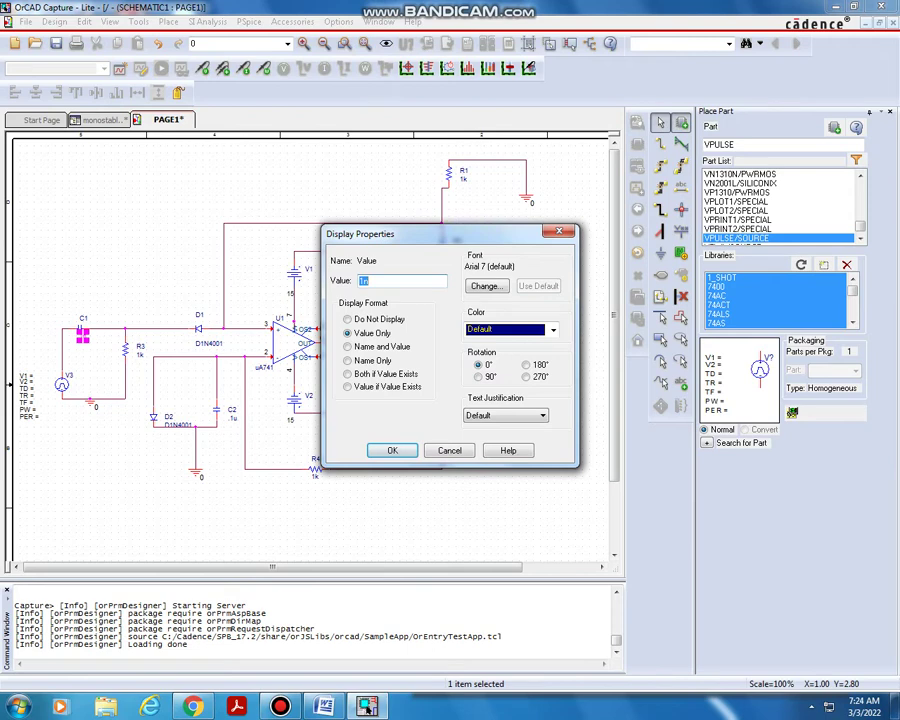
pyautogui.press('BackSpace')
pyautogui.write('.01u')
pyautogui.press('Return')
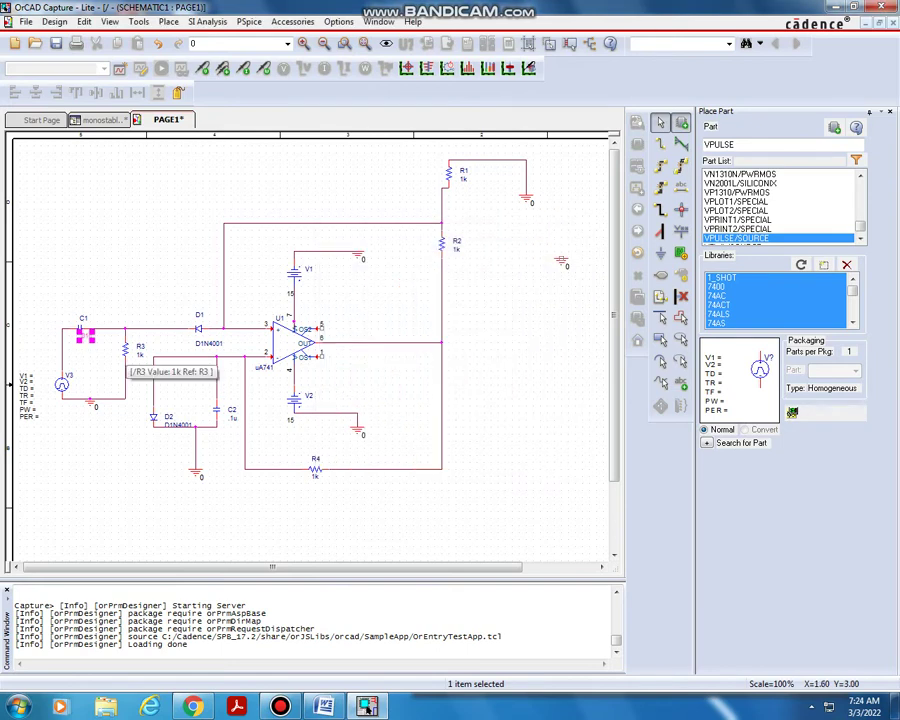
# Set resistor R3's value to 8.2k.
pyautogui.click(132, 352)
pyautogui.doubleClick(140, 353)
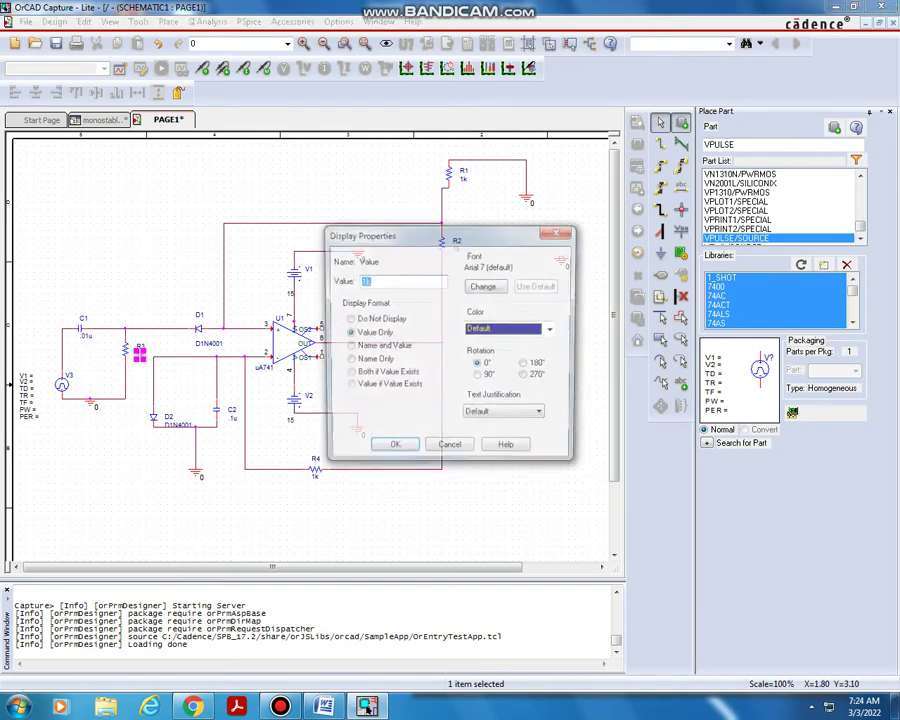
pyautogui.write('8')
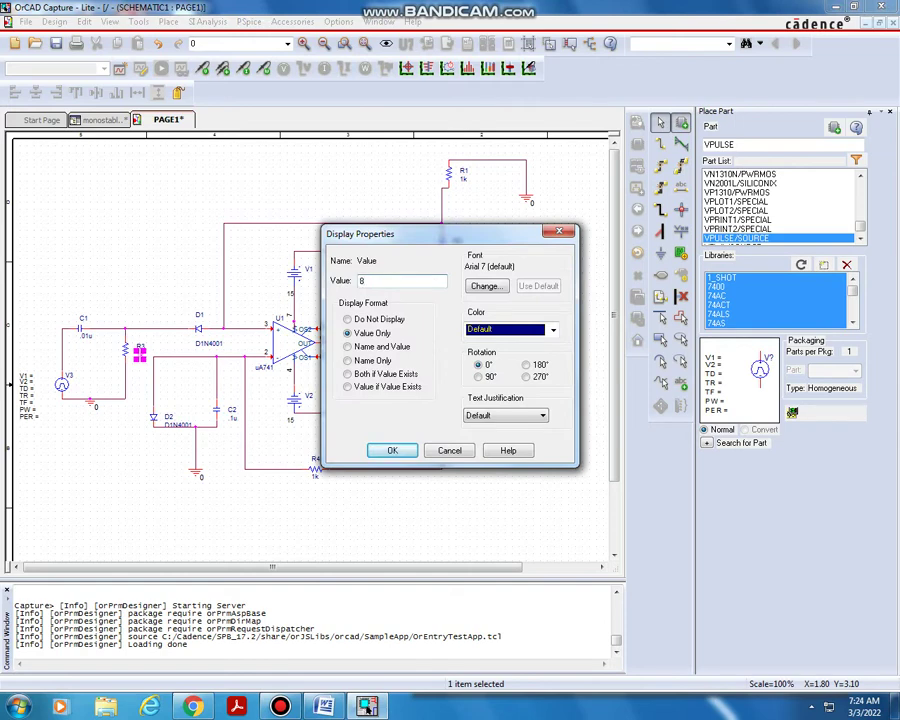
pyautogui.write('.2k')
pyautogui.press('Return')
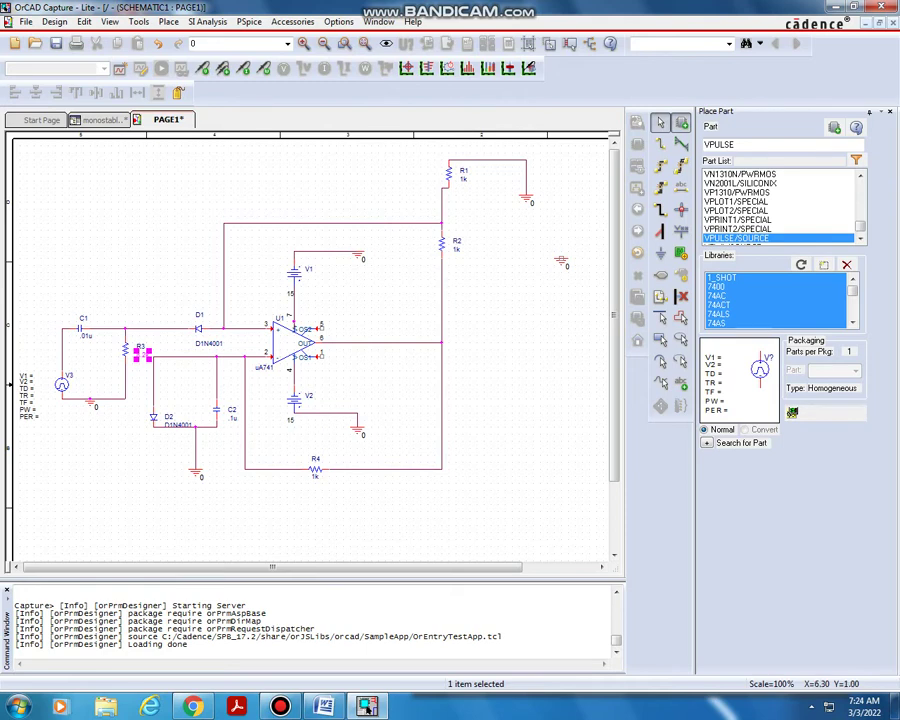
# Set the values of resistors R1 and R2 to 10k each.
pyautogui.doubleClick(463, 178)
pyautogui.write('10k')
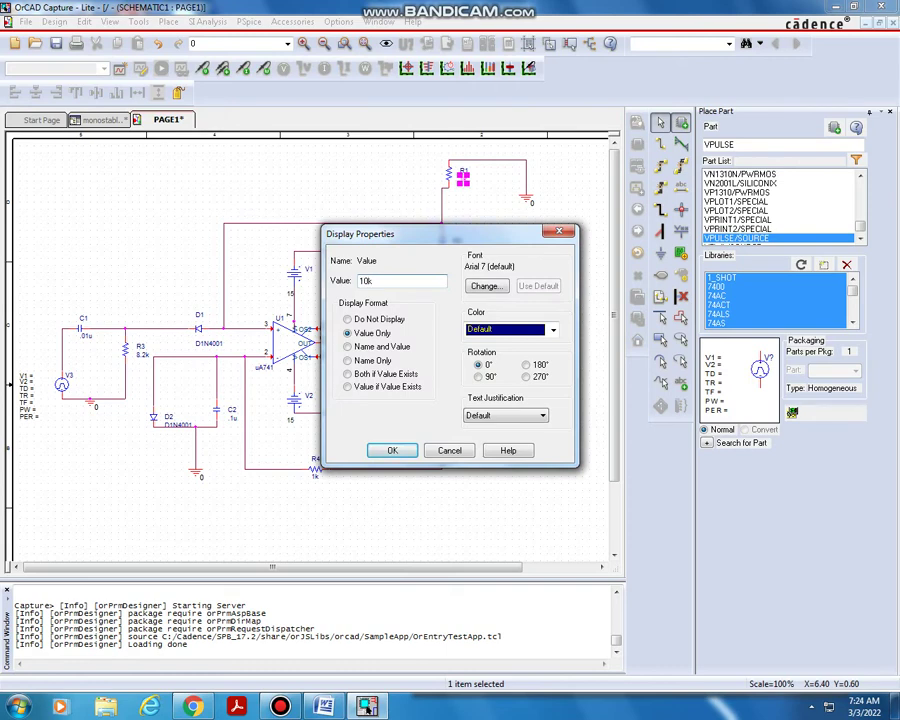
pyautogui.press('Return')
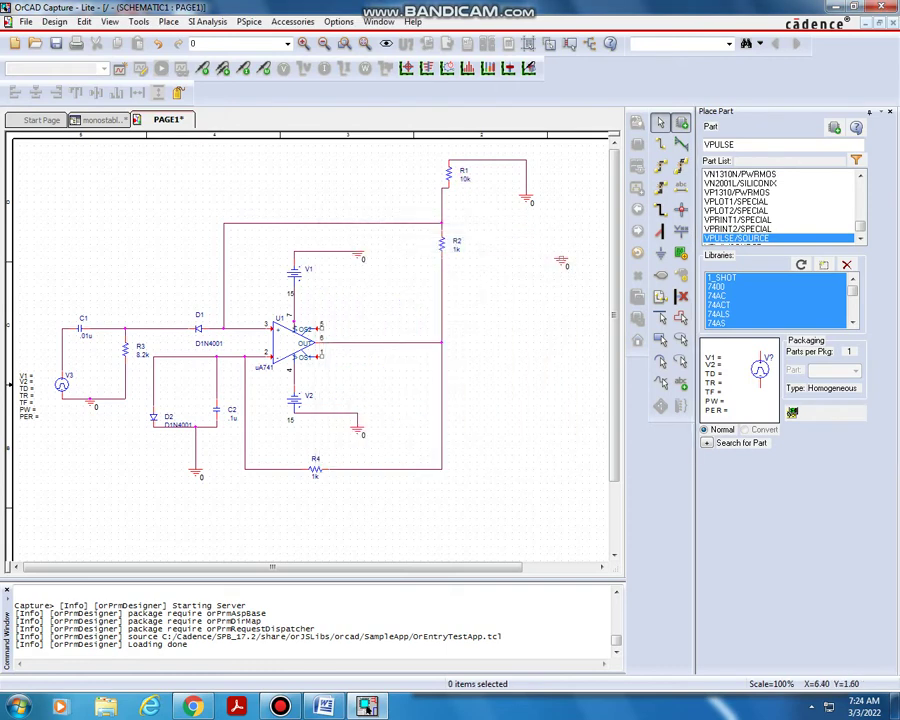
pyautogui.doubleClick(456, 246)
pyautogui.write('1')
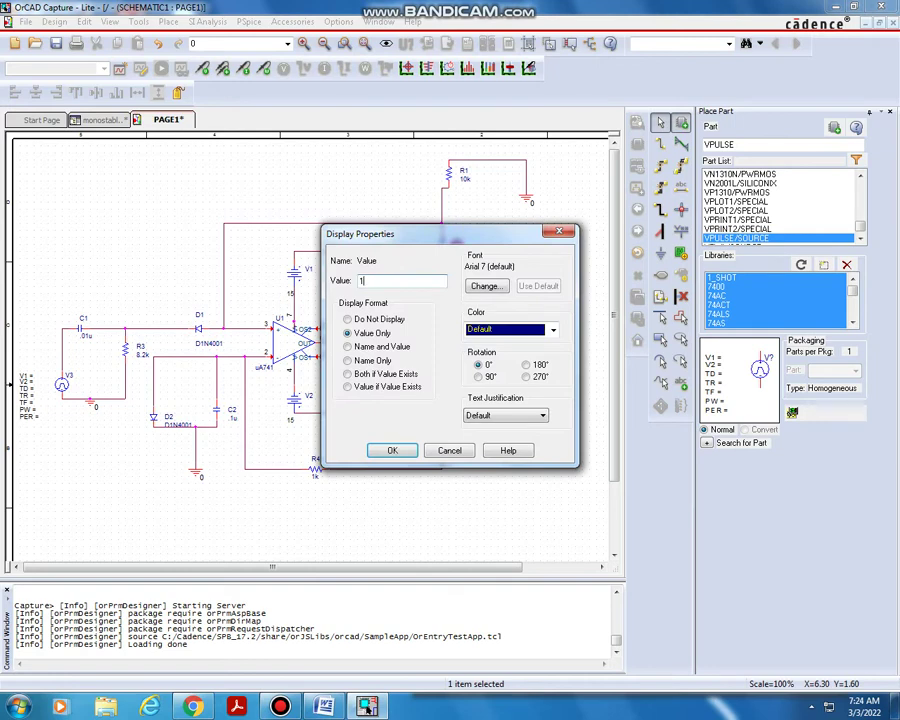
pyautogui.write('0k')
pyautogui.press('Return')
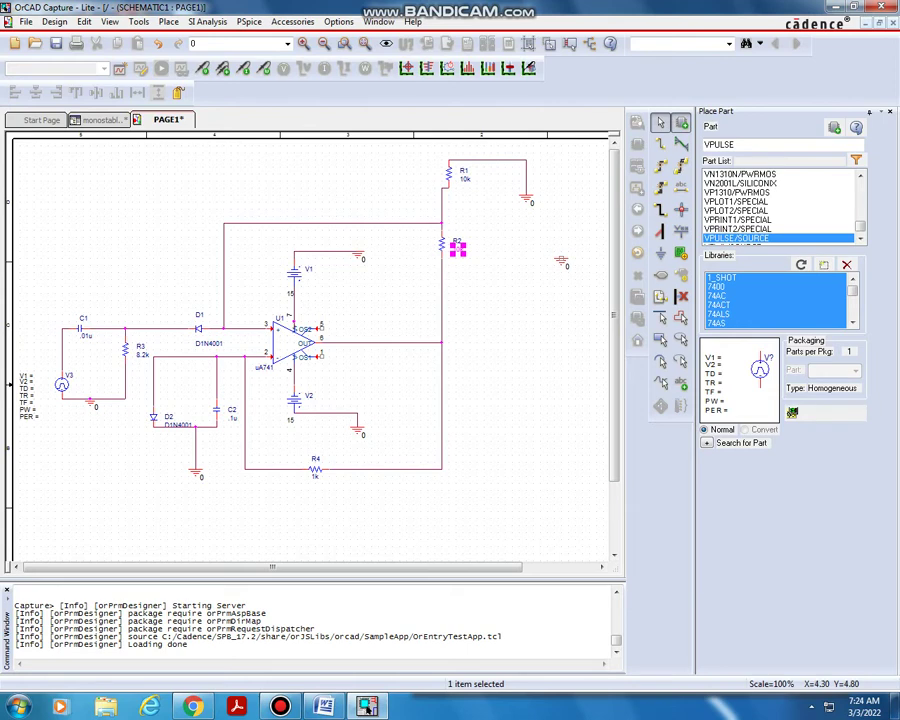
# Set the value of feedback resistor R4 to 15k.
pyautogui.doubleClick(315, 474)
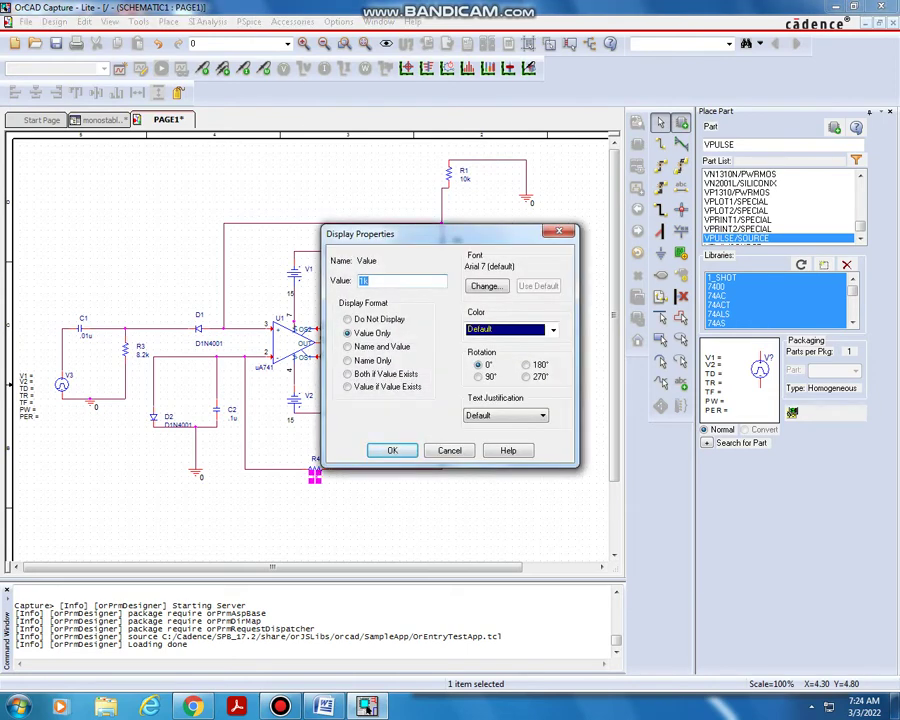
pyautogui.write('15k')
pyautogui.press('Return')
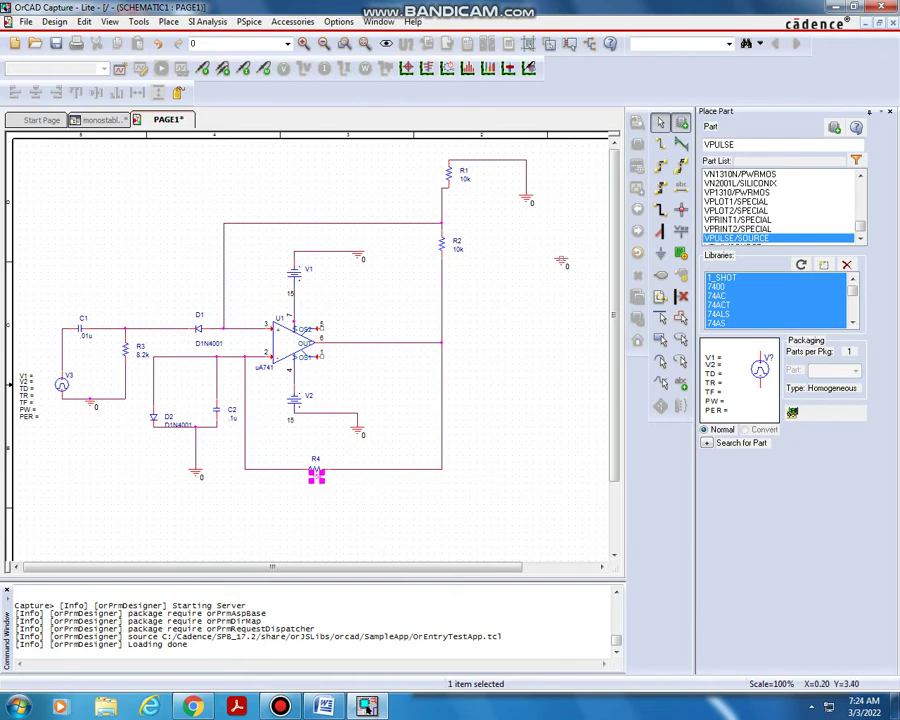
# Set the voltage levels of pulse source V3 to V1 = 10 and V2 = 0.
pyautogui.doubleClick(25, 378)
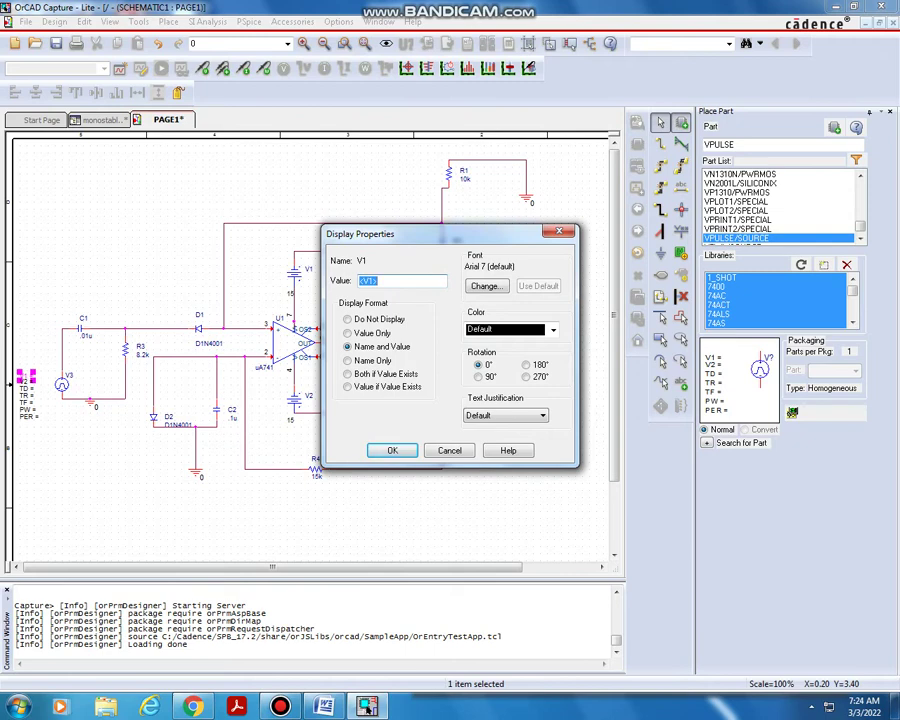
pyautogui.write('10')
pyautogui.press('Return')
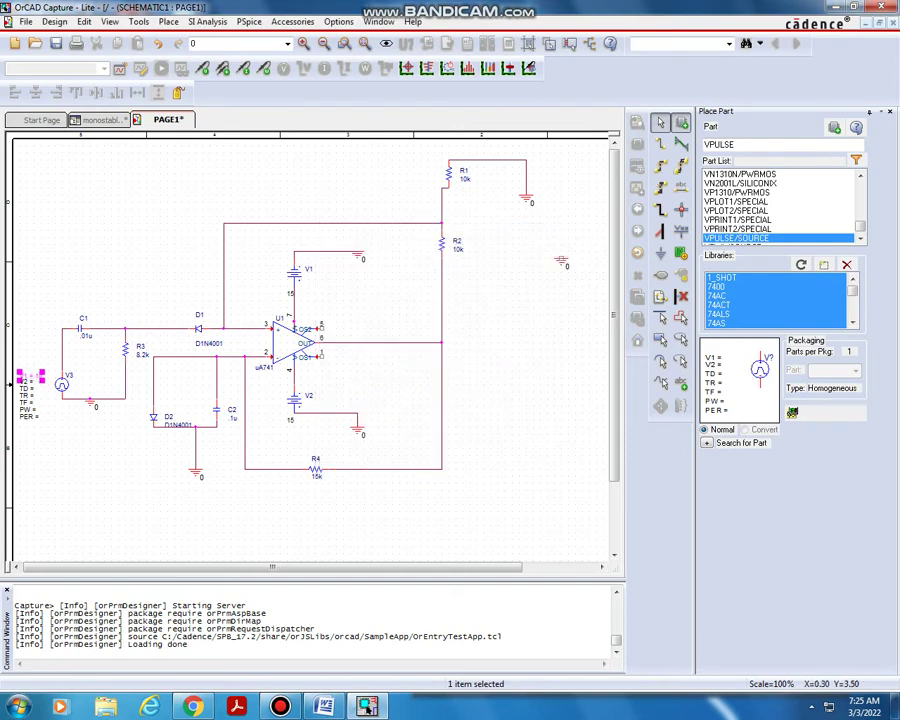
pyautogui.doubleClick(26, 382)
pyautogui.write('0')
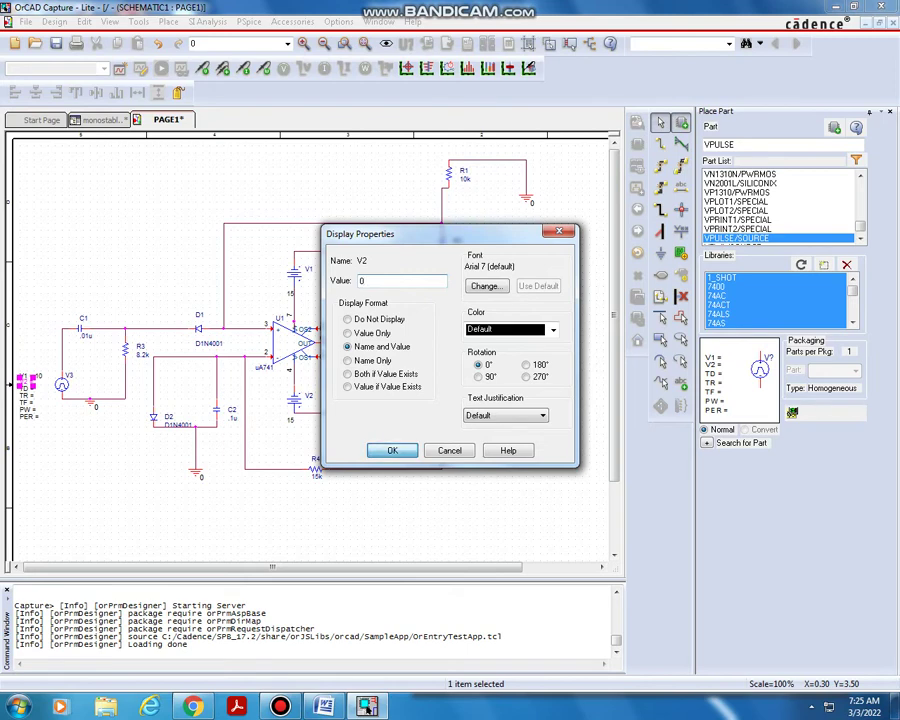
pyautogui.press('Return')
# Set the delay TD and rise time TR of pulse source V3 to 0.
pyautogui.doubleClick(26, 389)
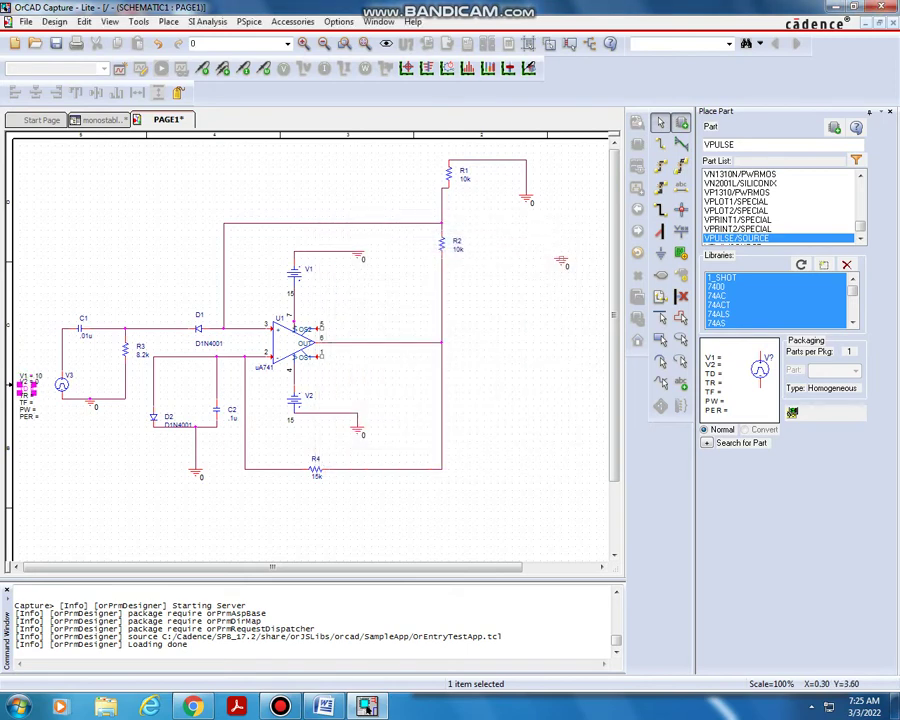
pyautogui.write('0')
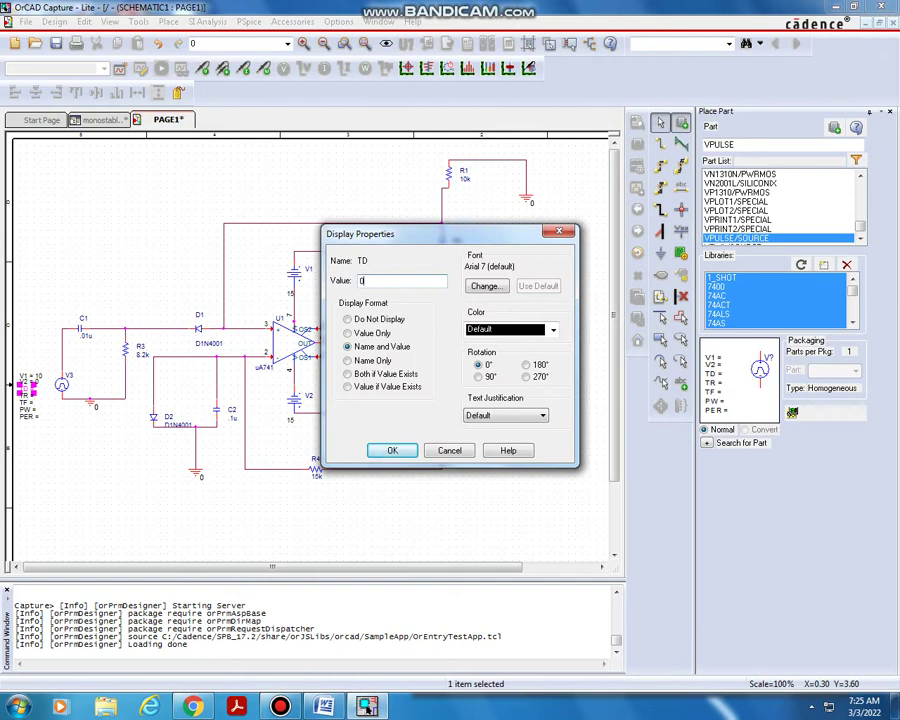
pyautogui.press('Return')
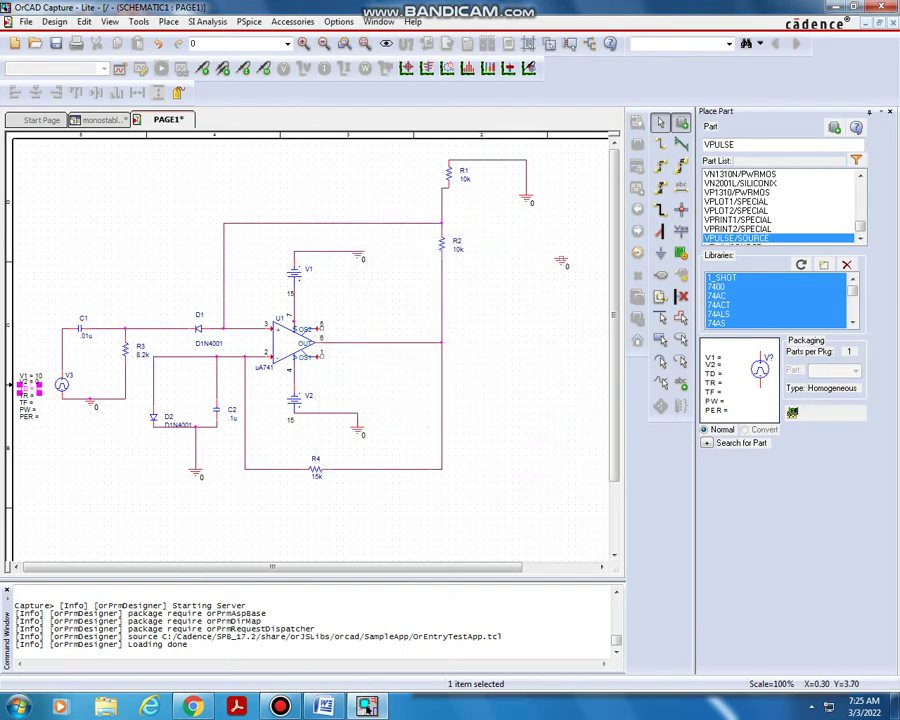
pyautogui.click(37, 385)
pyautogui.doubleClick(22, 401)
pyautogui.write('0')
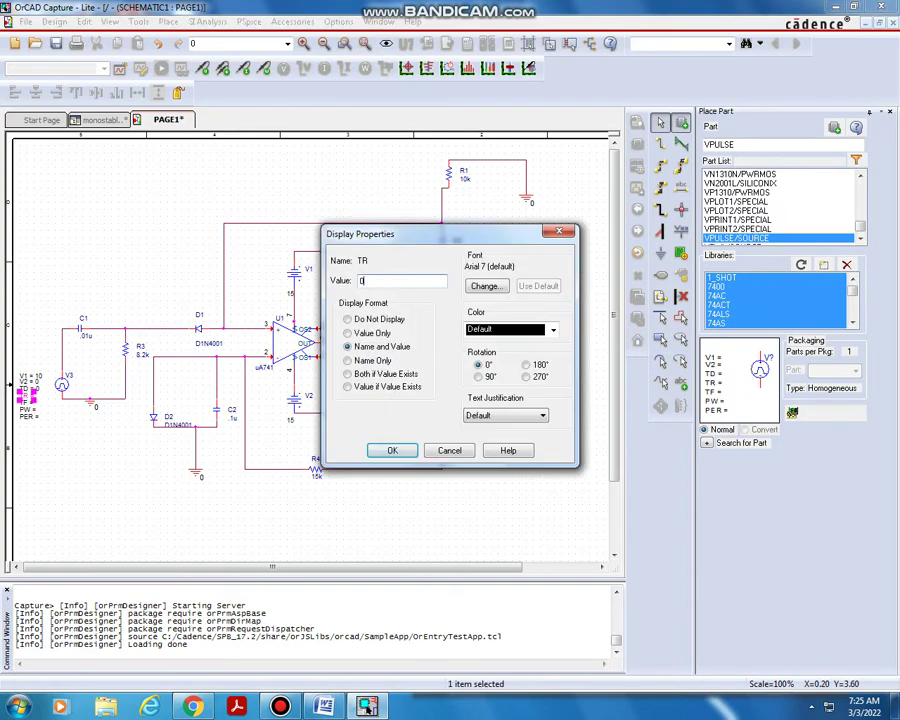
pyautogui.press('Return')
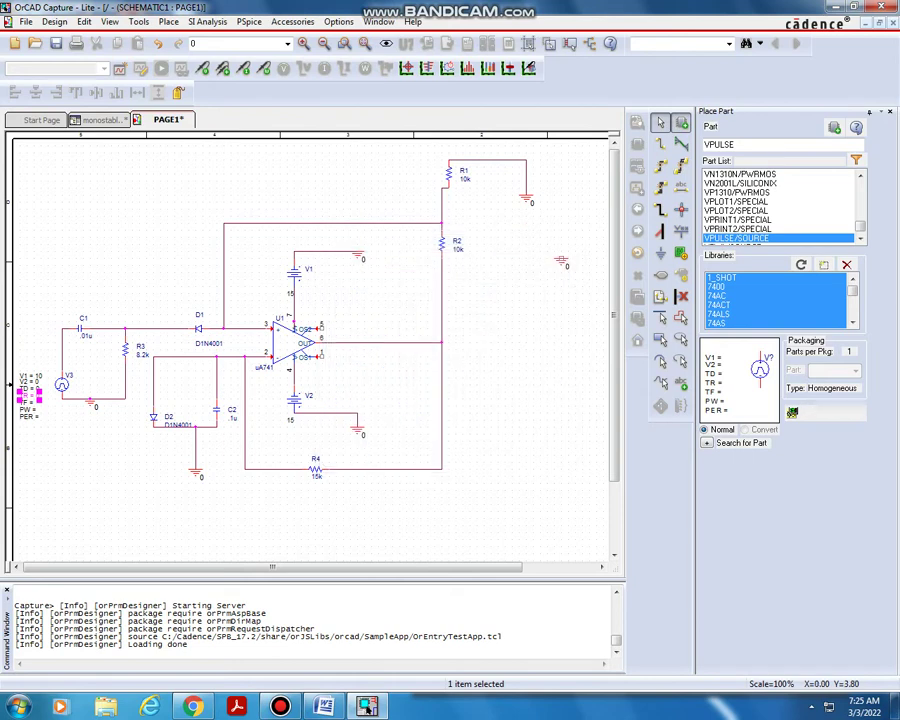
# Set the fall time TF of pulse source V3 to 0 and its pulse width PW to 2.5m.
pyautogui.doubleClick(23, 402)
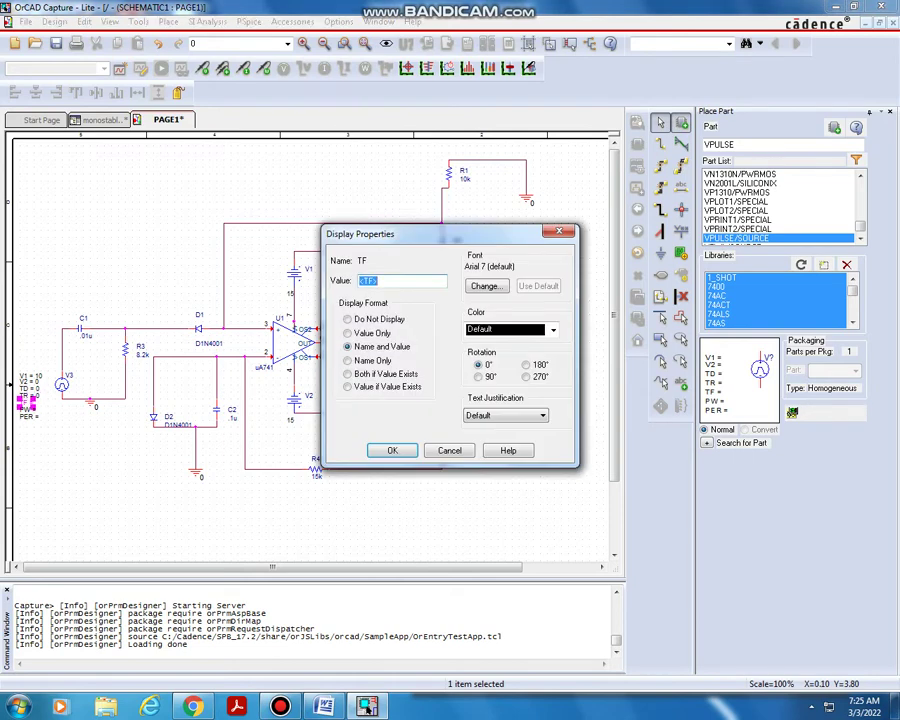
pyautogui.write('0')
pyautogui.press('Return')
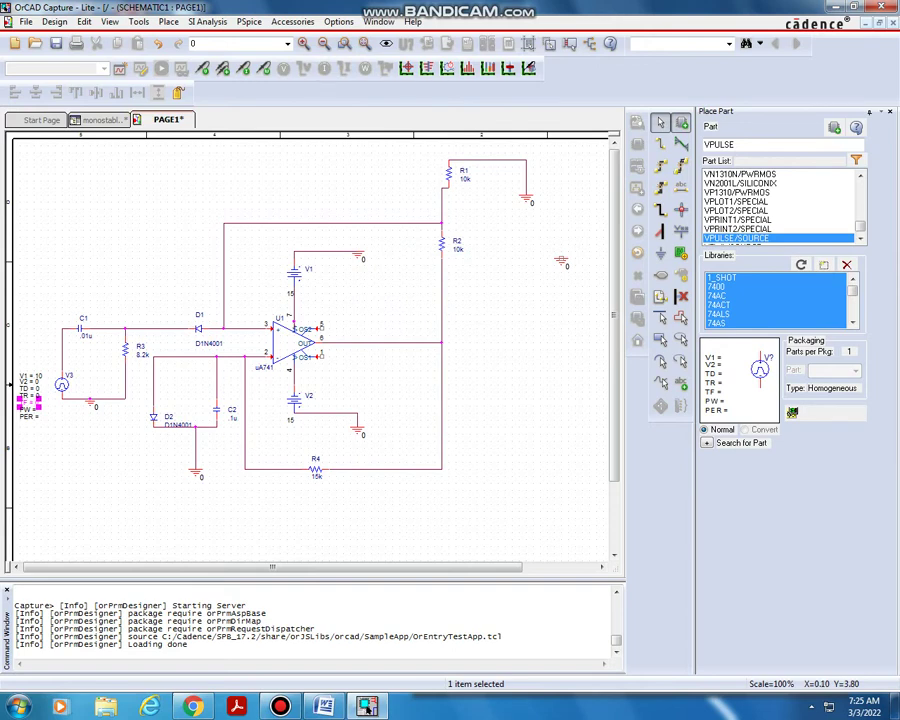
pyautogui.doubleClick(28, 409)
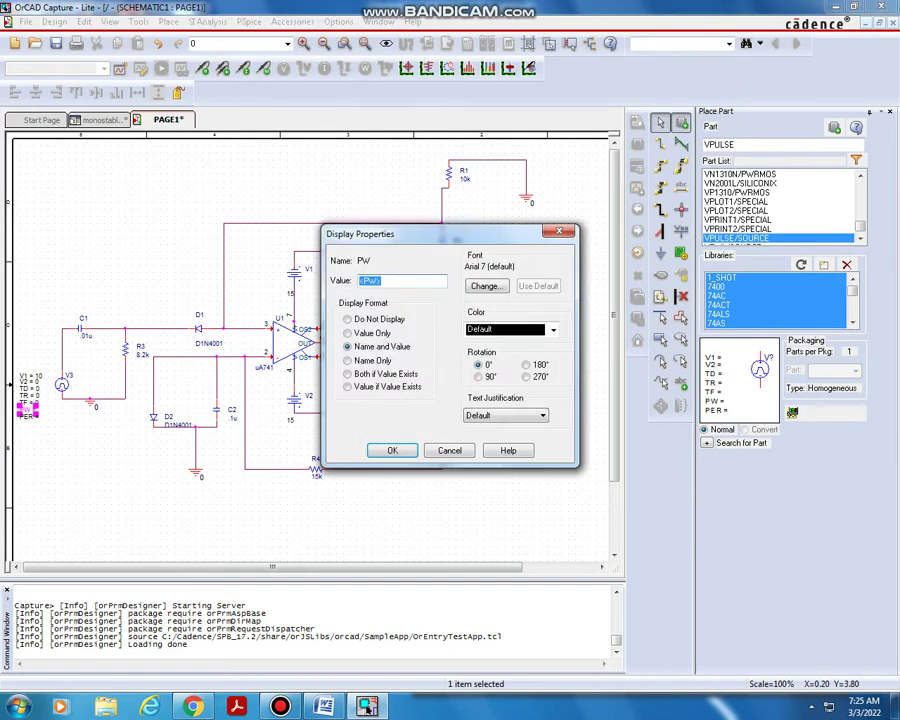
pyautogui.write('2.5m')
pyautogui.click(384, 449)
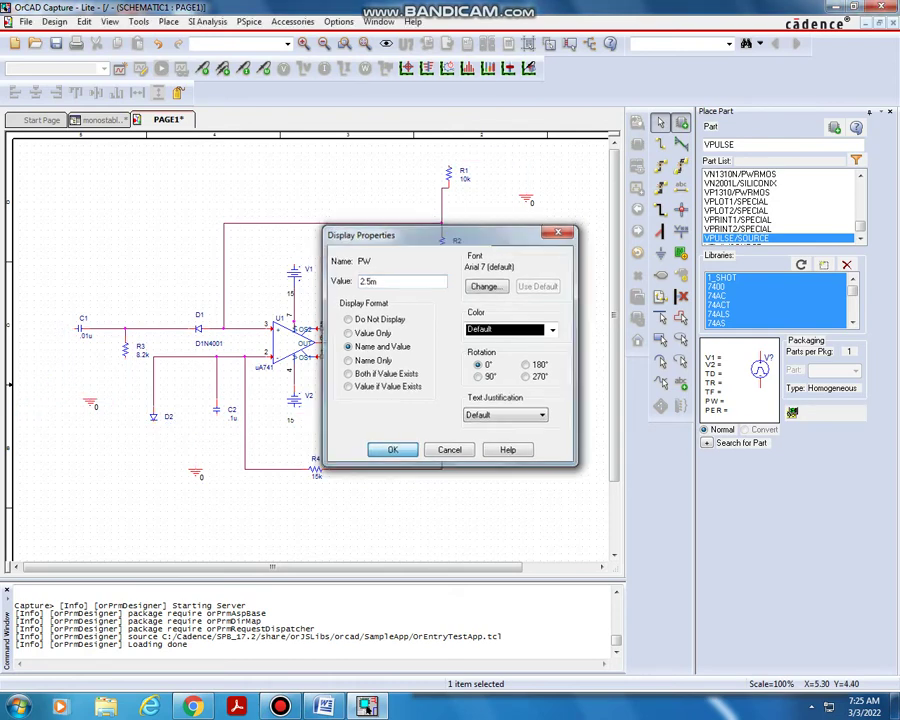
# Set the period PER of pulse source V3 to 5m.
pyautogui.doubleClick(24, 415)
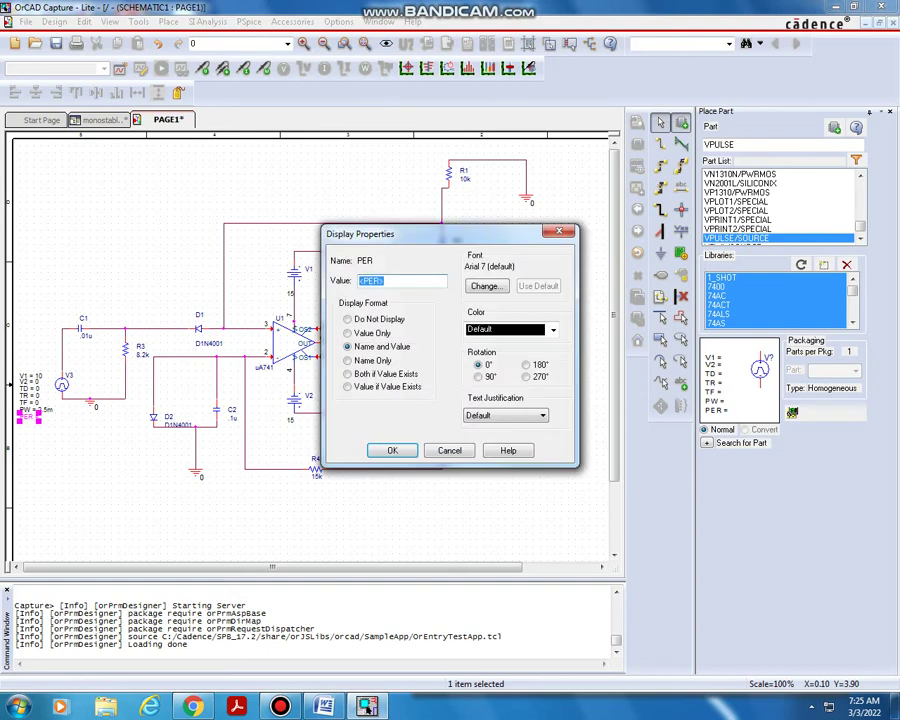
pyautogui.write('5m')
pyautogui.press('Return')
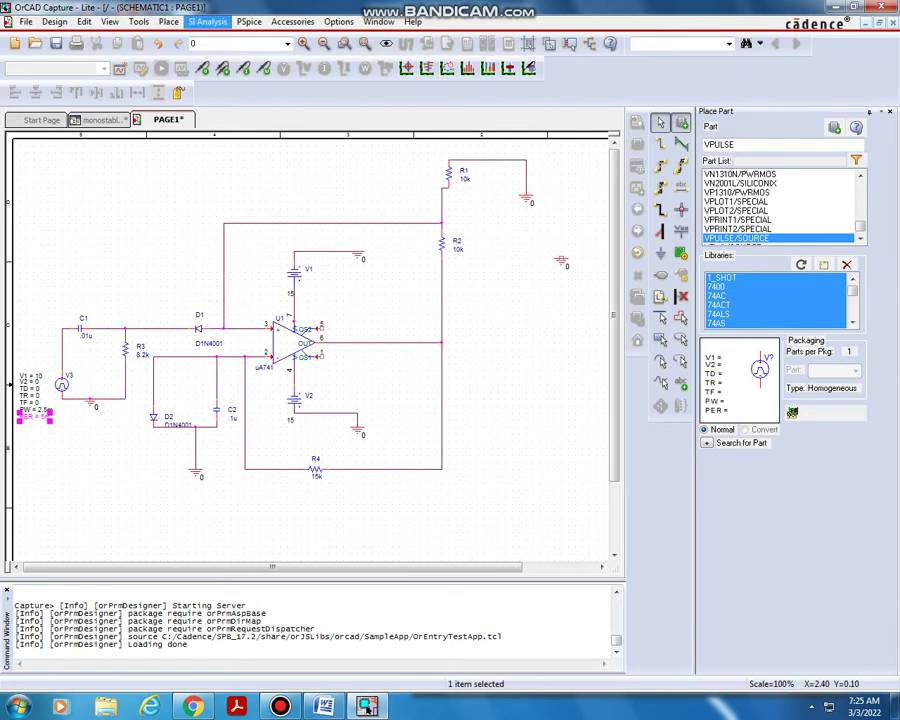
# Create a new PSpice simulation profile named mono and agree to launch the lite version of Simulation Manager.
pyautogui.click(249, 21)
pyautogui.click(282, 37)
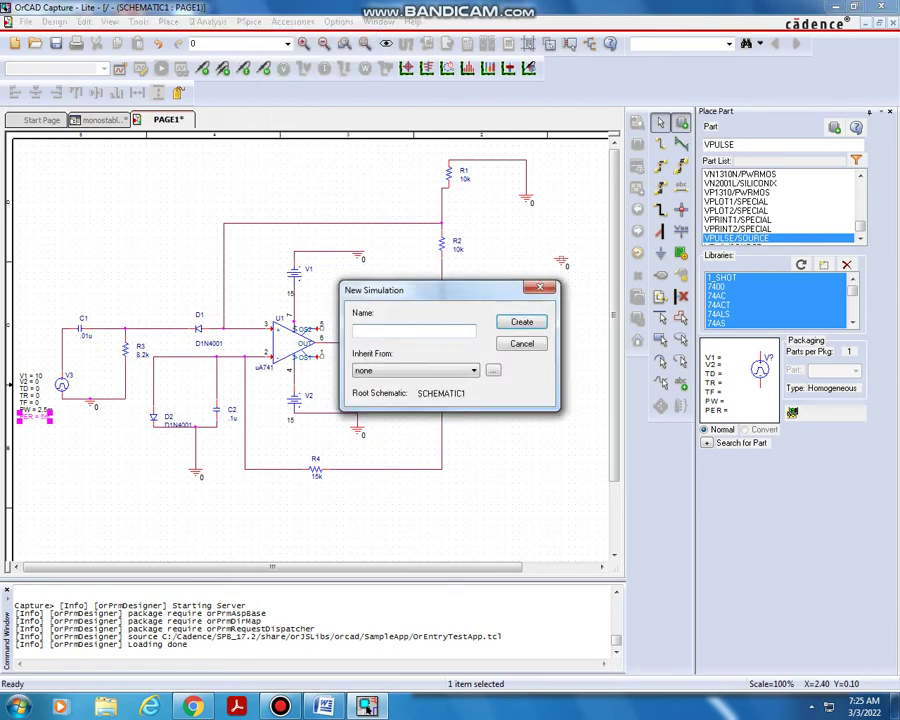
pyautogui.write('mono')
pyautogui.press('Return')
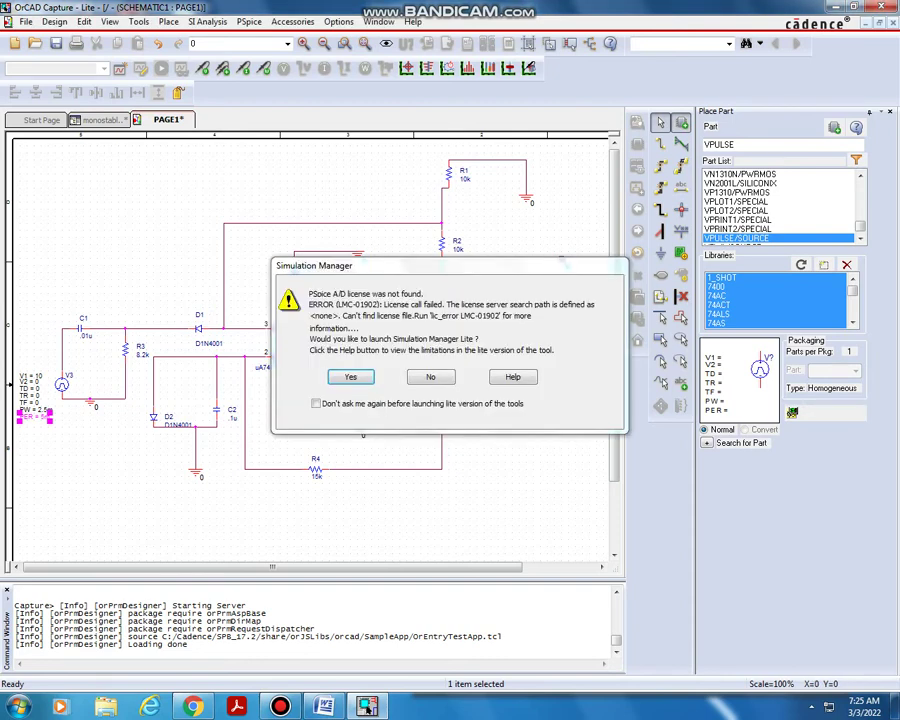
pyautogui.press('Return')
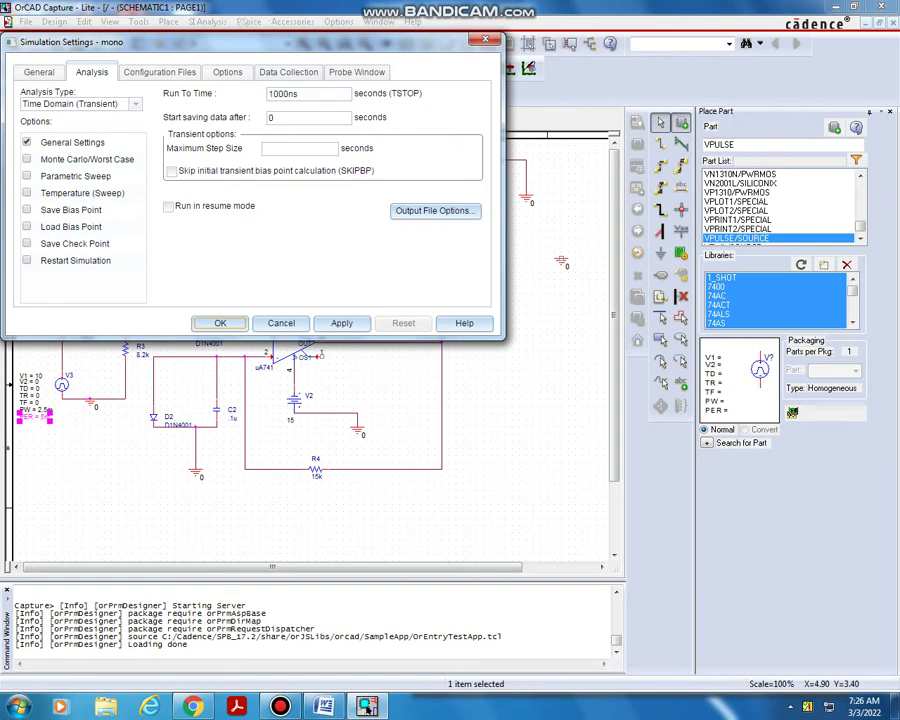
# Configure the transient analysis with a run time of 30m, data saving starting after 20m and a maximum step size of 5u.
pyautogui.doubleClick(284, 94)
pyautogui.write('30m')
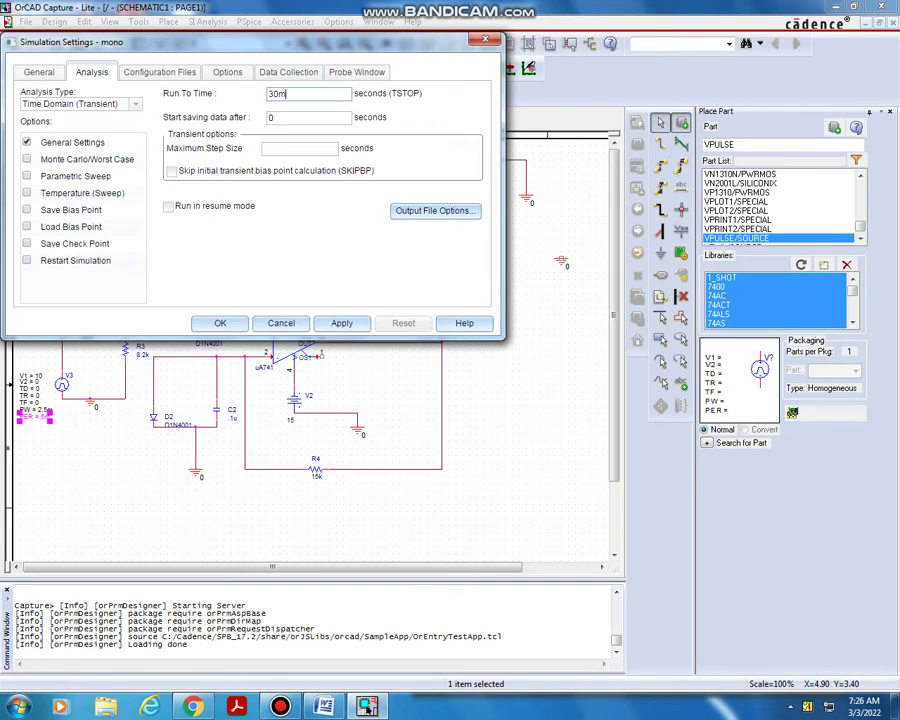
pyautogui.press('Tab')
pyautogui.press('BackSpace')
pyautogui.write('20m')
pyautogui.press('Tab')
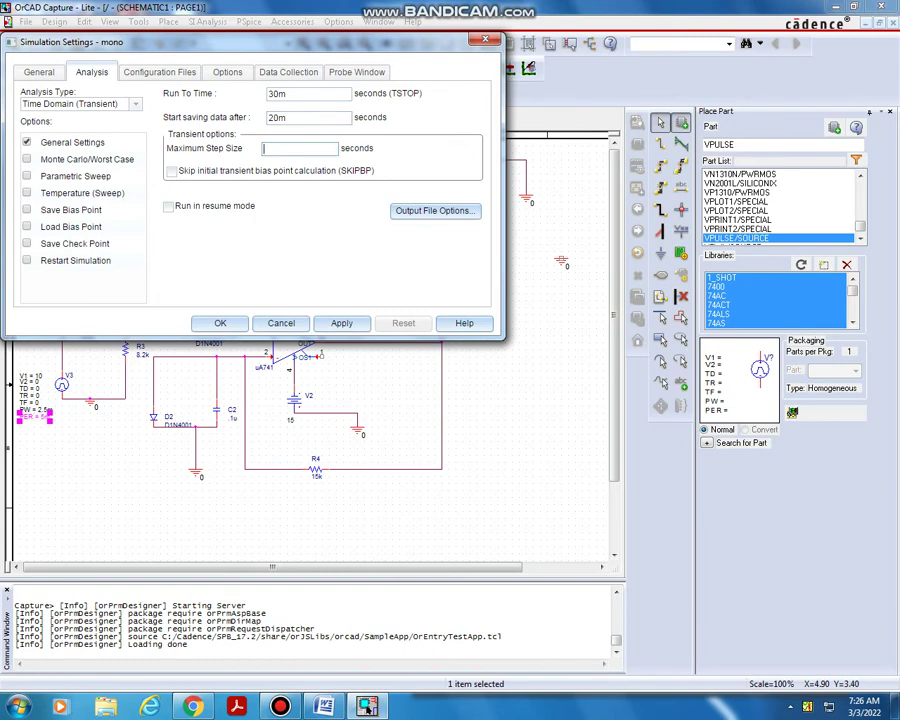
pyautogui.write('5u')
pyautogui.press('Return')
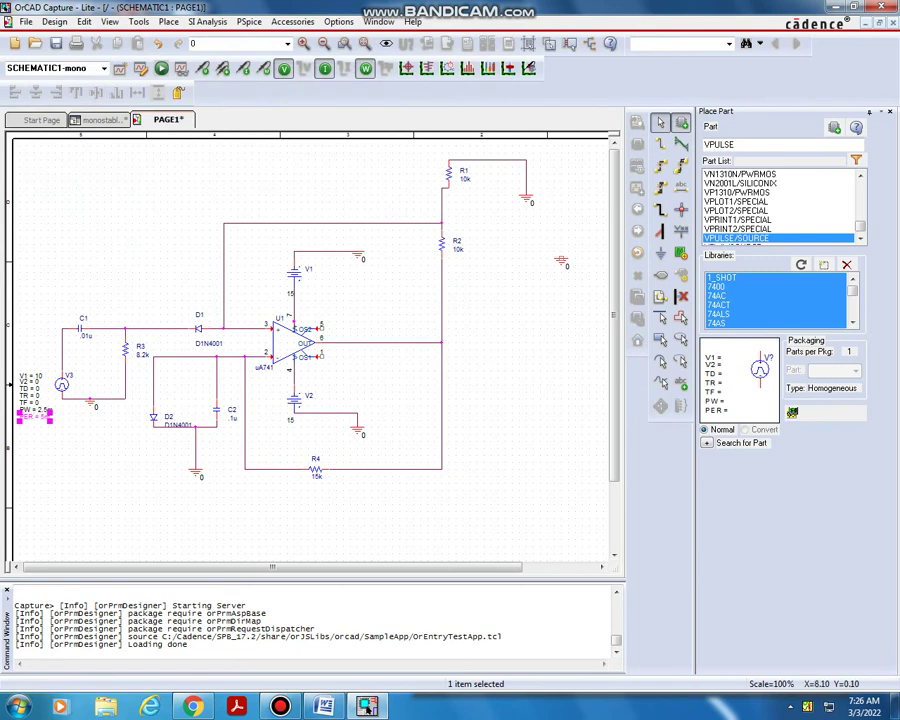
# Place a voltage marker on the op-amp's output node at the junction of the R2 and R4 wires.
pyautogui.click(426, 295)
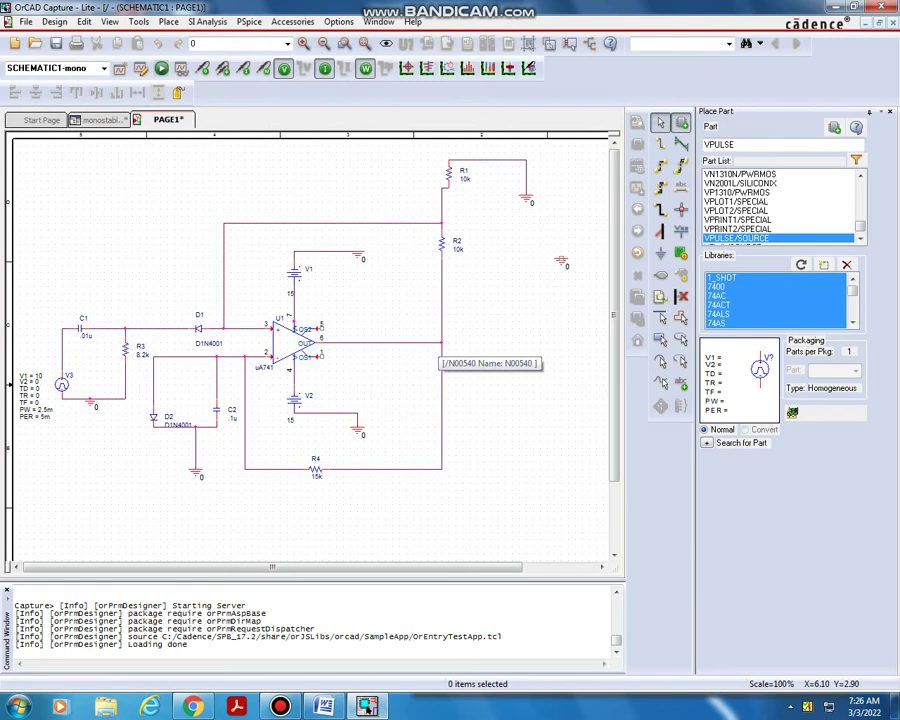
pyautogui.click(442, 344)
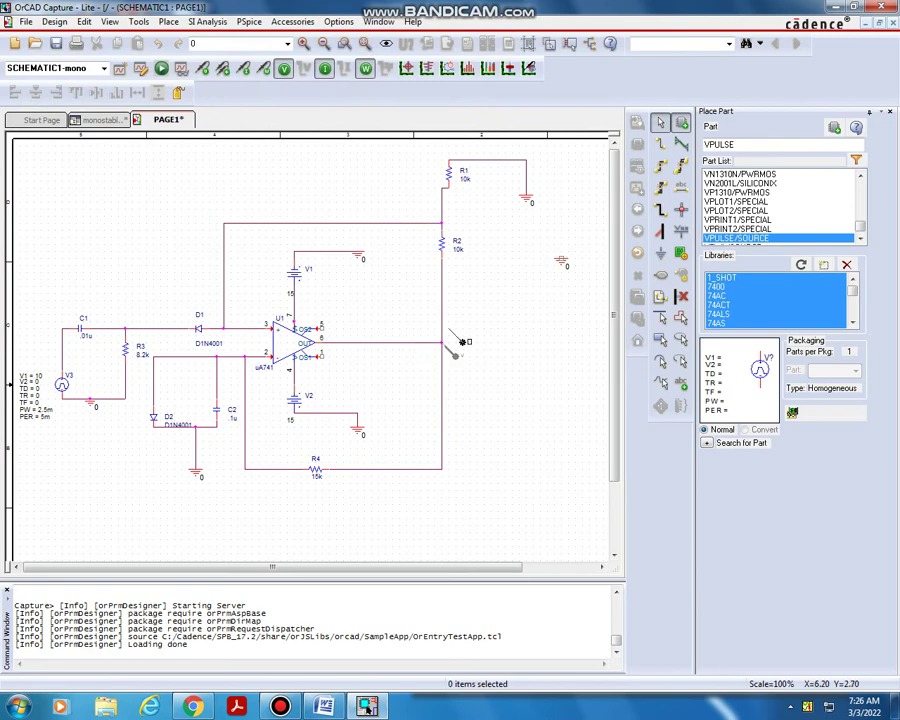